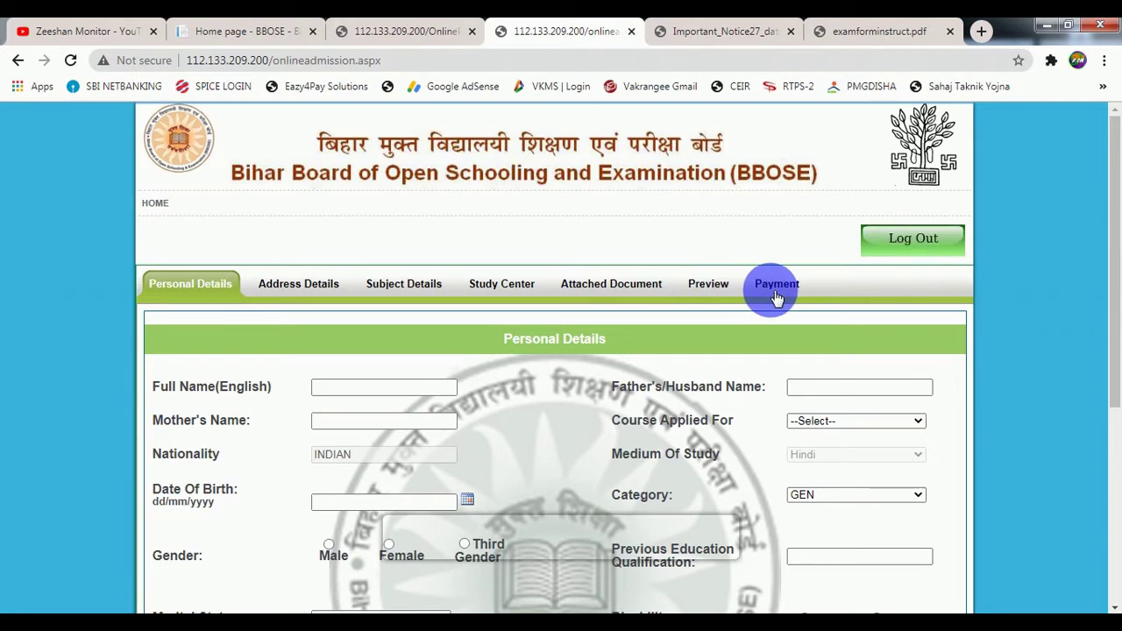
- Enter the applicant's full name in English and set the course applied for to Sr. Secondary
click(345, 389)
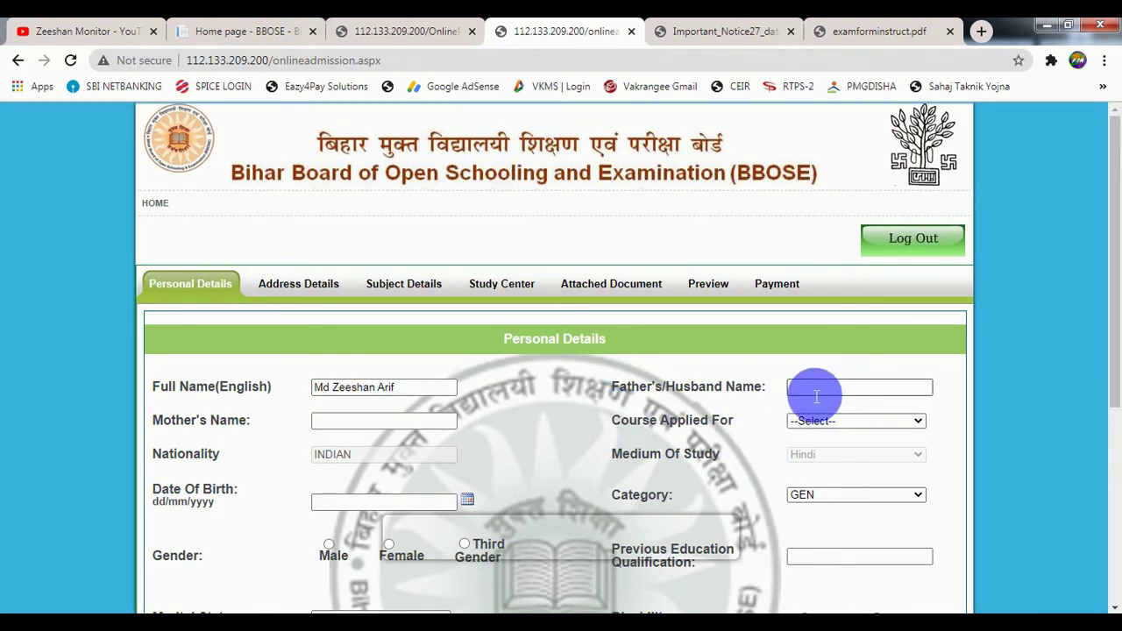
click(386, 423)
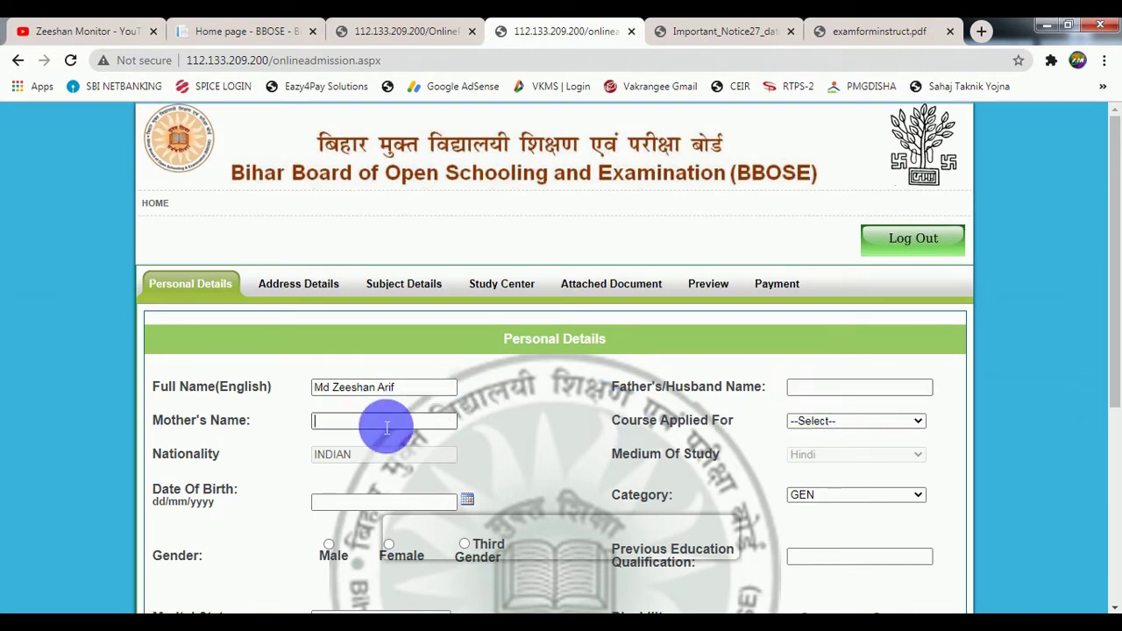
click(811, 422)
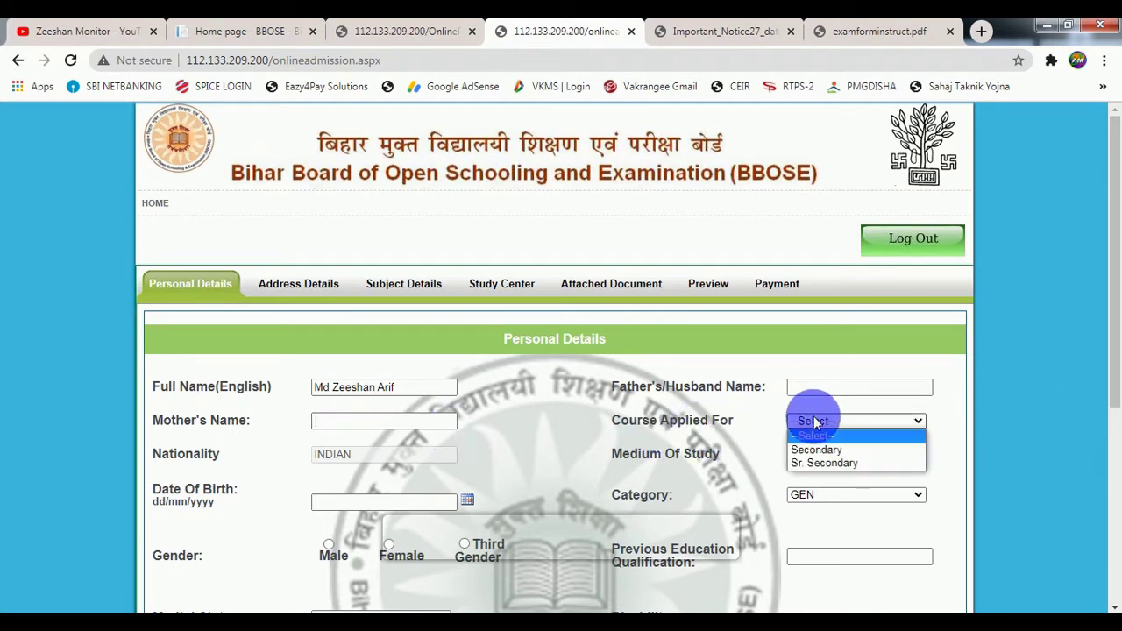
click(809, 463)
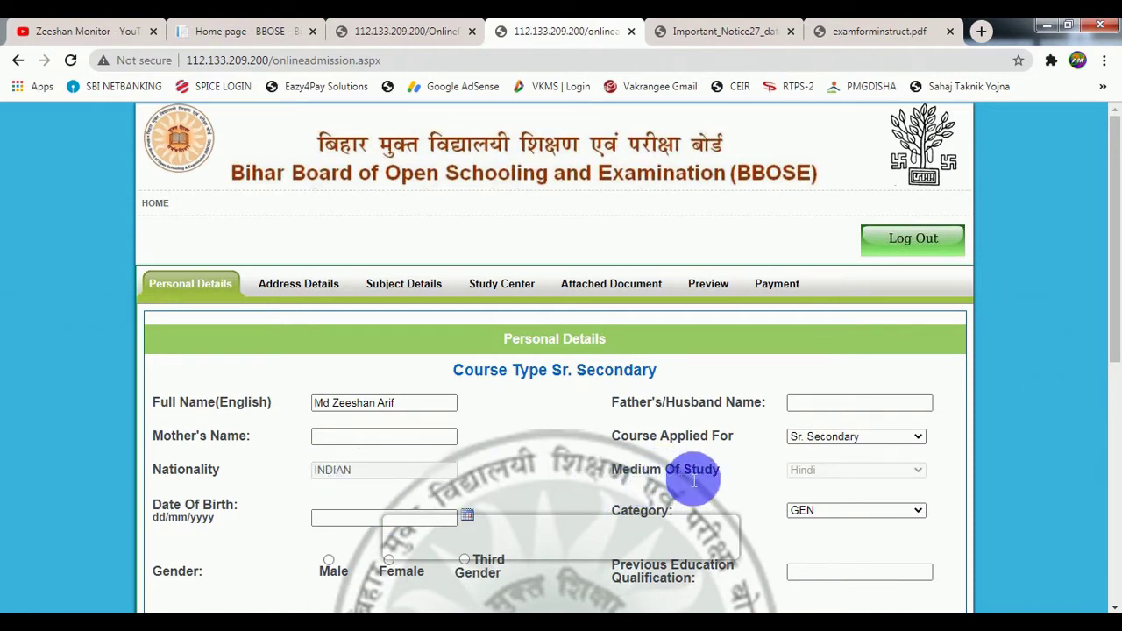
- Pick the applicant's date of birth from the calendar in the personal details
scroll(823, 482, down, 2)
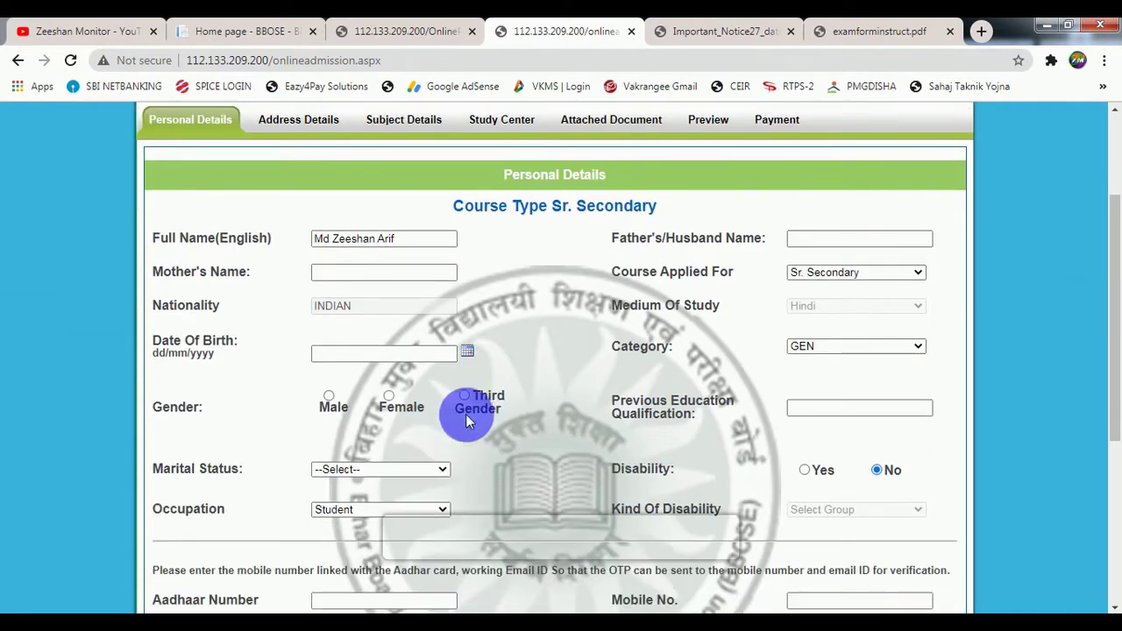
click(467, 351)
click(395, 373)
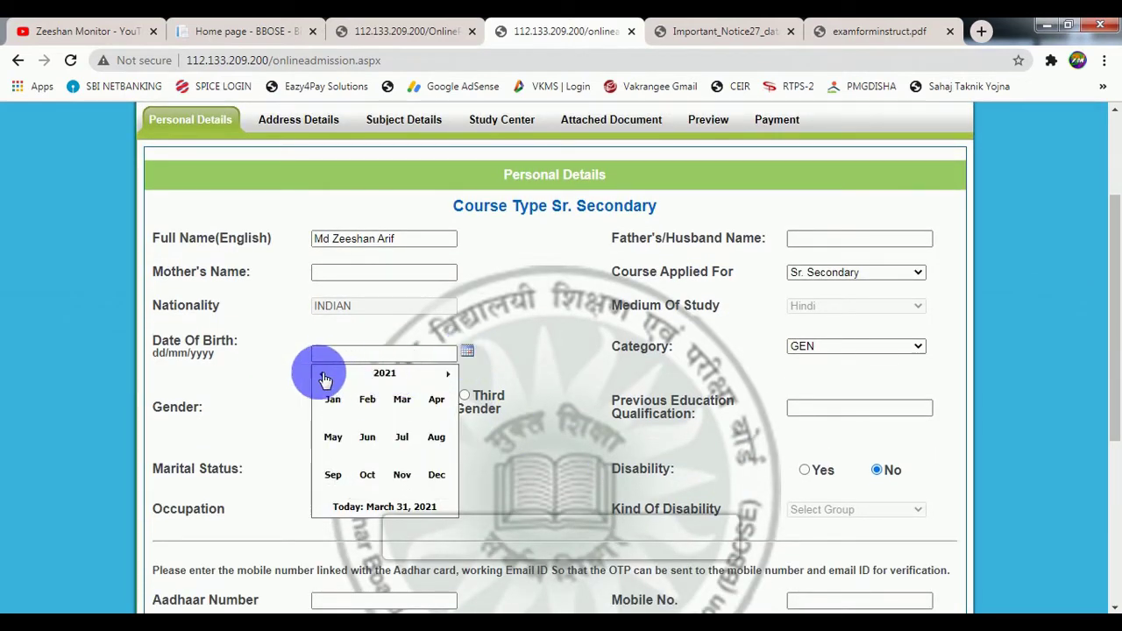
click(371, 376)
click(321, 375)
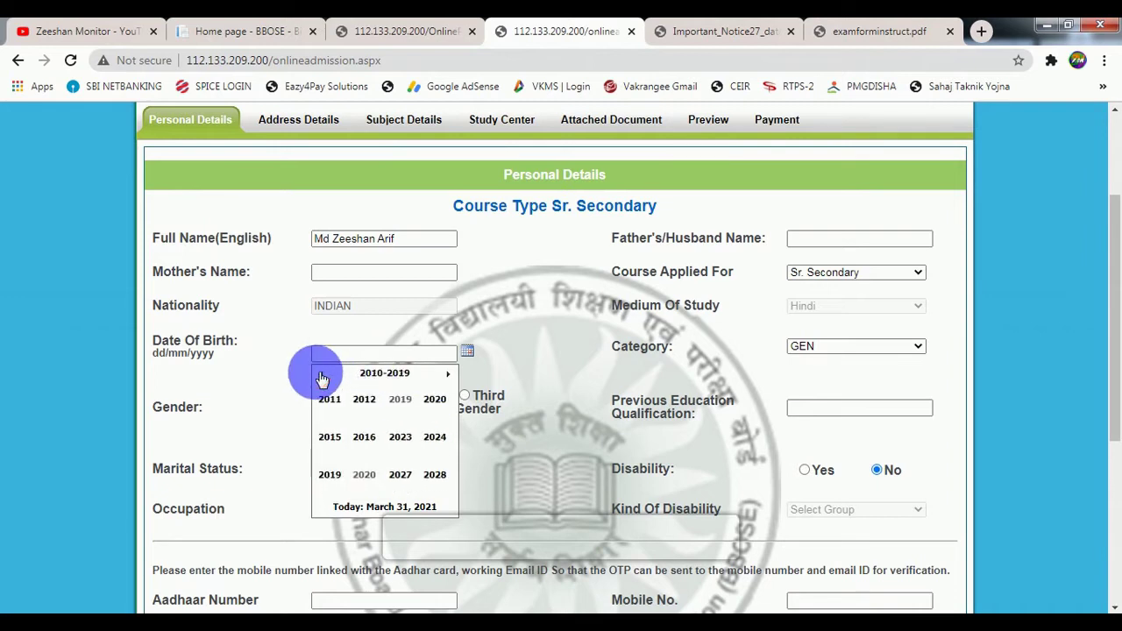
click(321, 375)
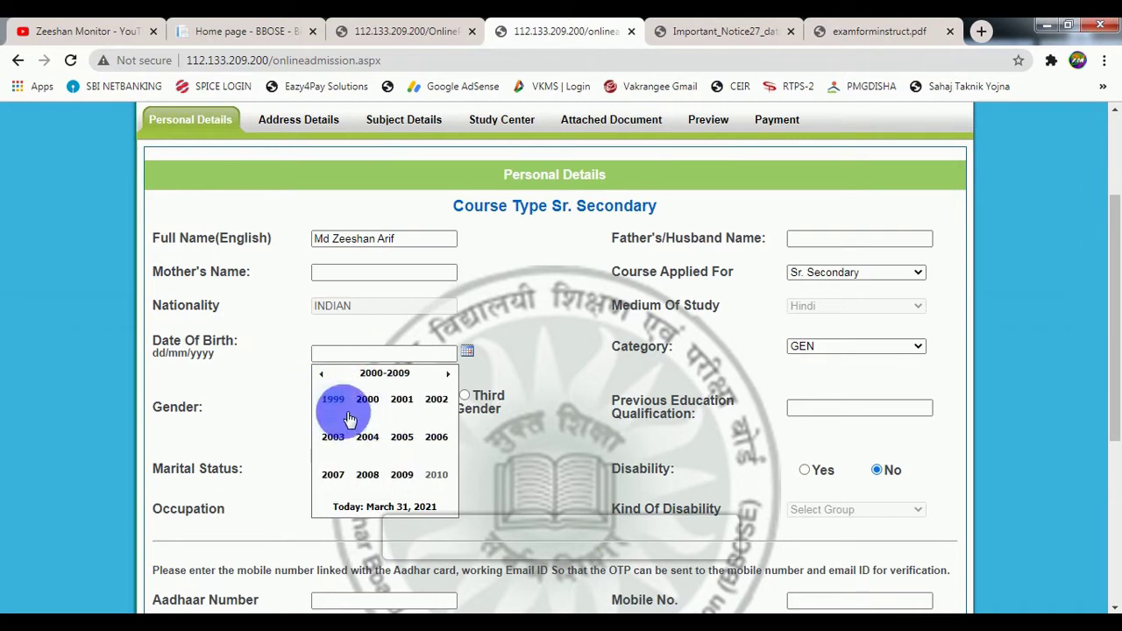
click(333, 399)
click(373, 438)
click(411, 436)
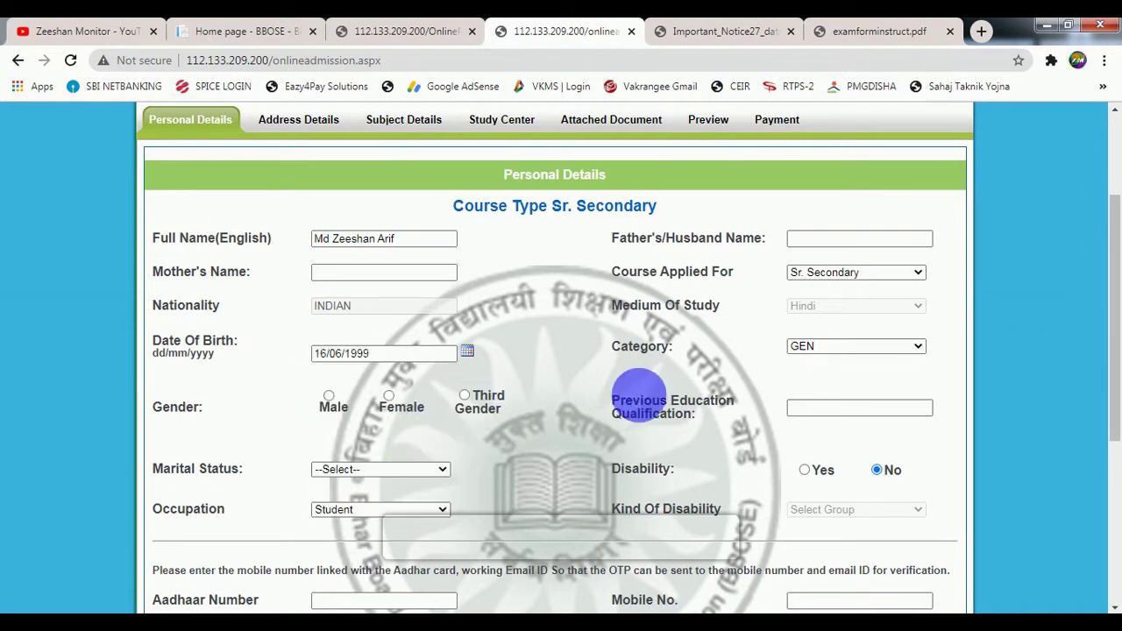
- Set the applicant's category to GEN and the gender to Male
click(830, 351)
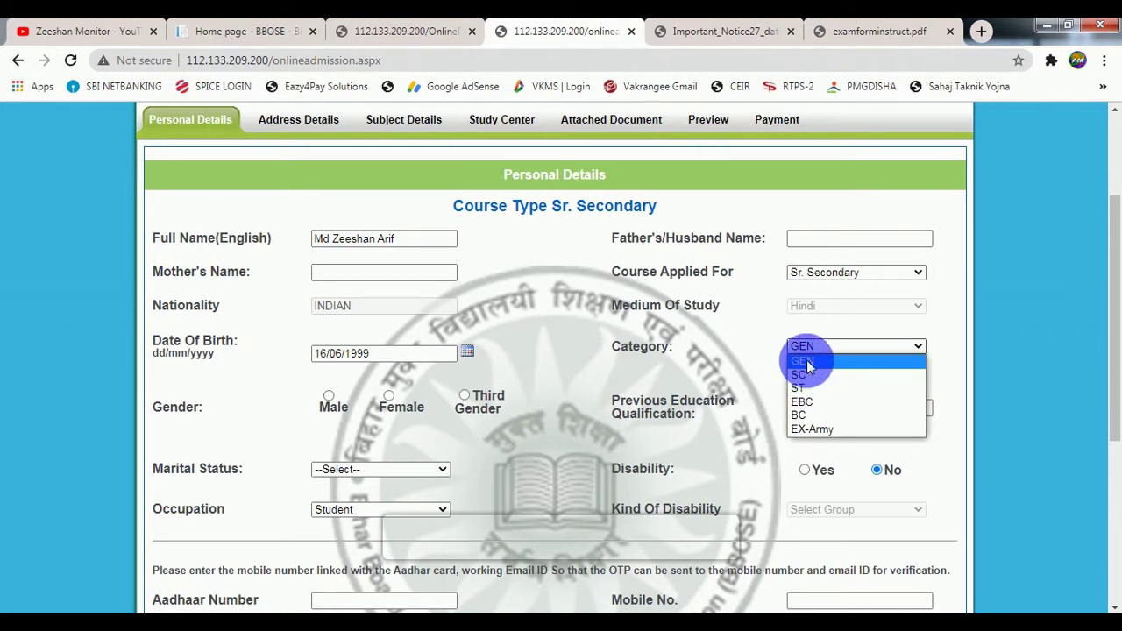
click(802, 361)
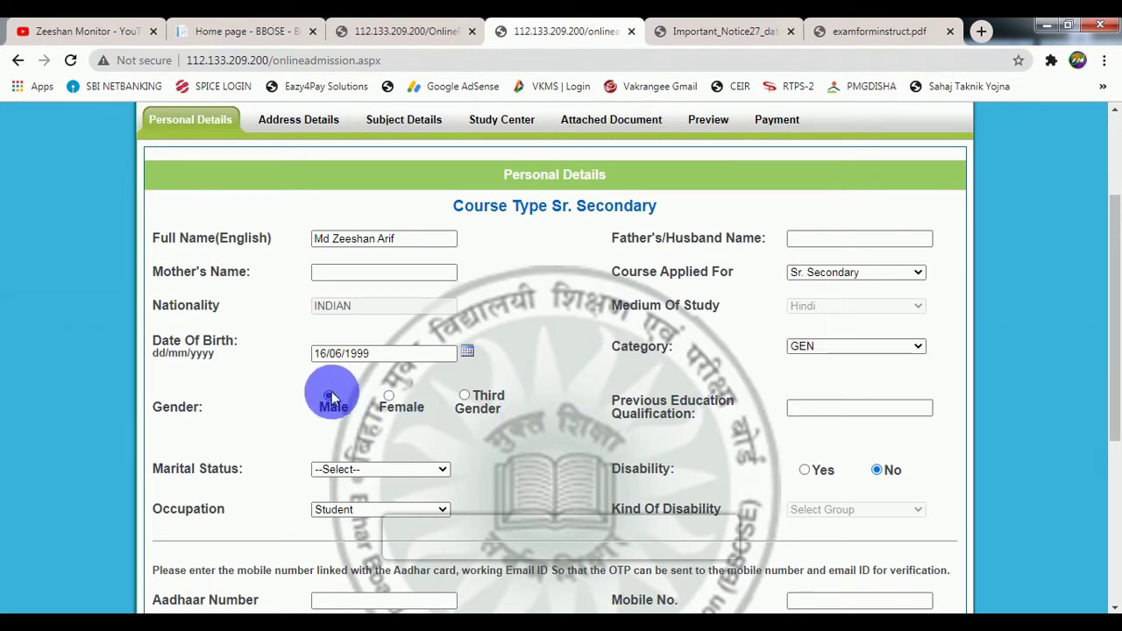
- Enter 10th as the previous education qualification
click(829, 412)
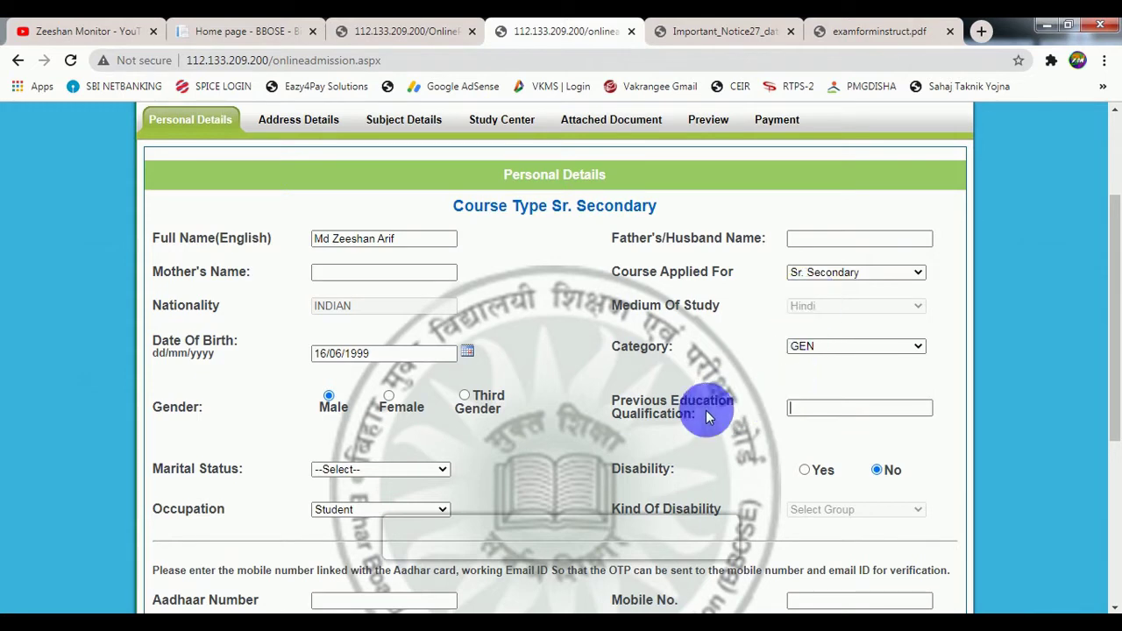
click(817, 421)
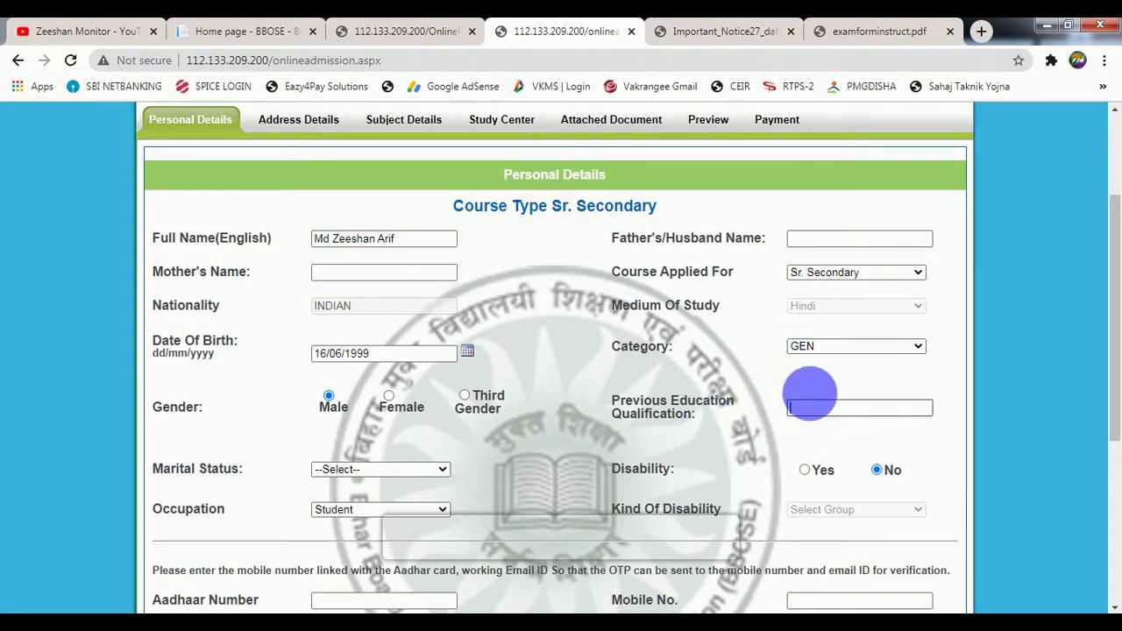
click(820, 407)
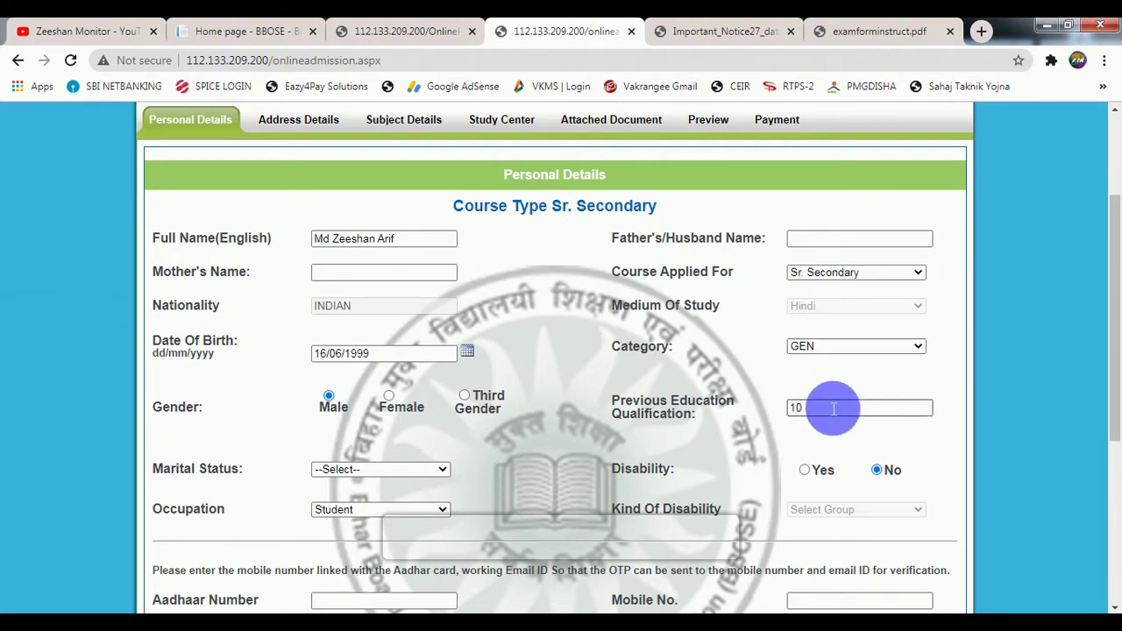
text(10th)
- Set the marital status to UnMarried and keep Student as the occupation
scroll(789, 459, down, 1)
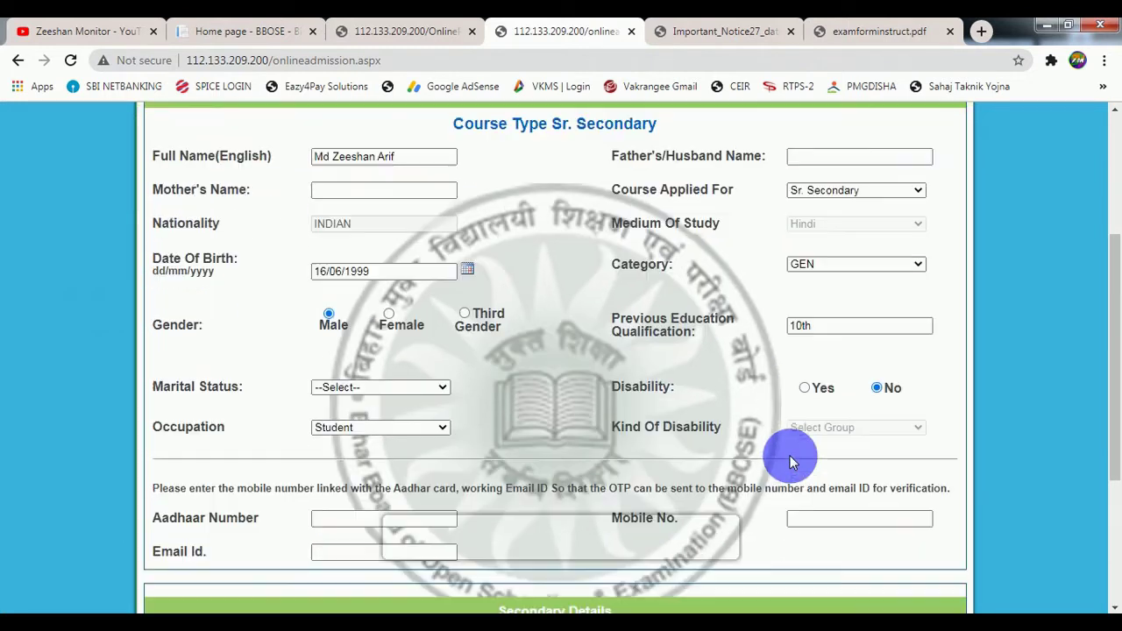
click(349, 388)
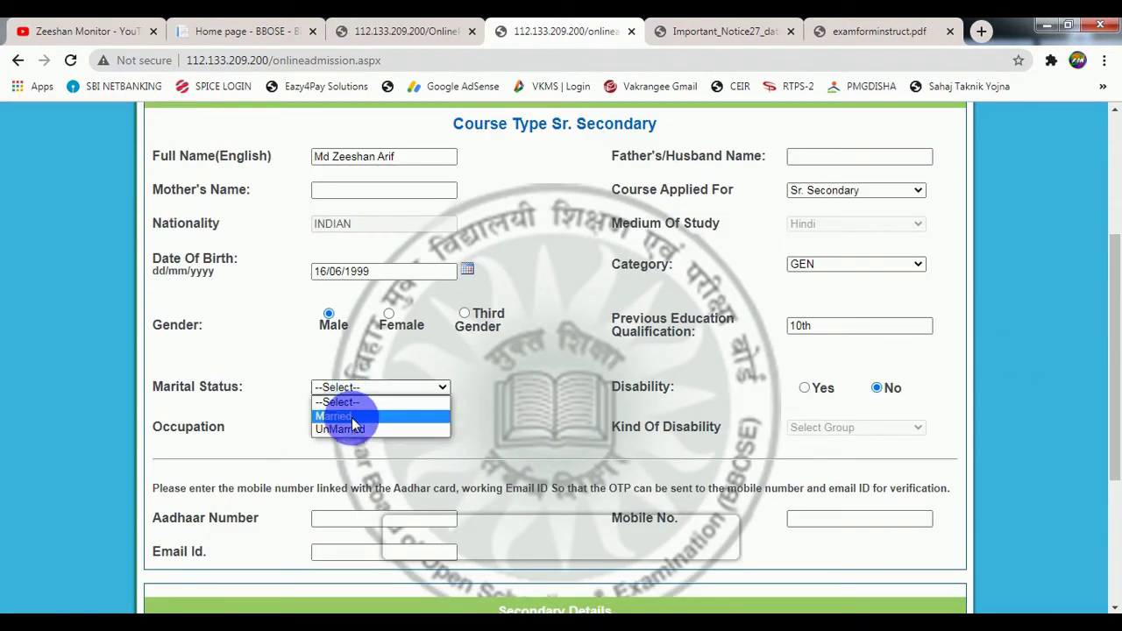
click(353, 431)
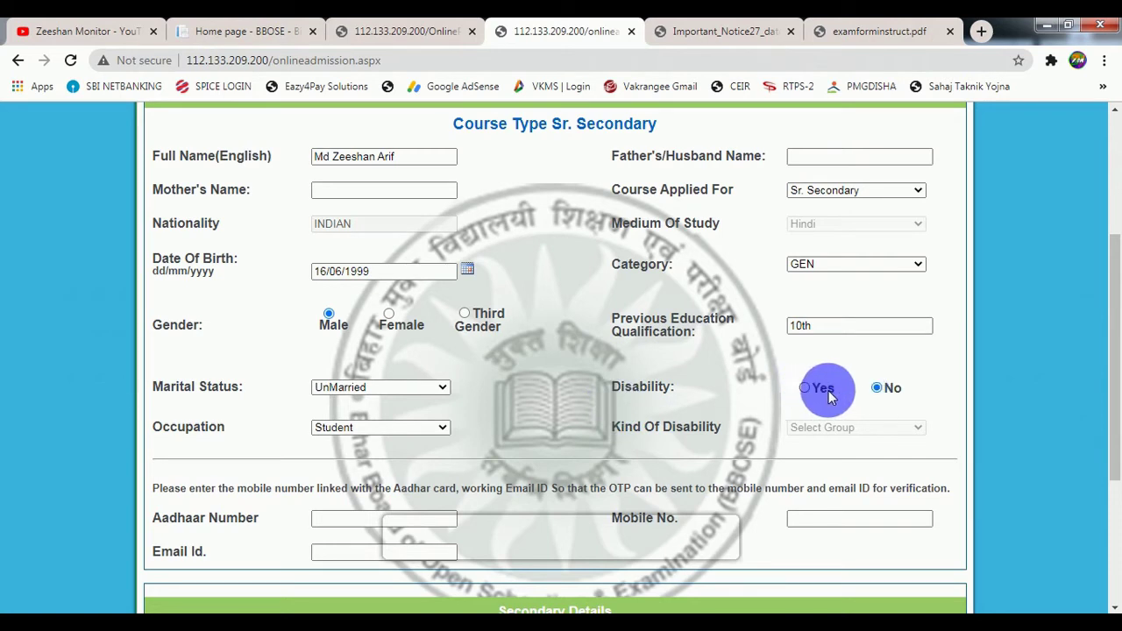
click(353, 428)
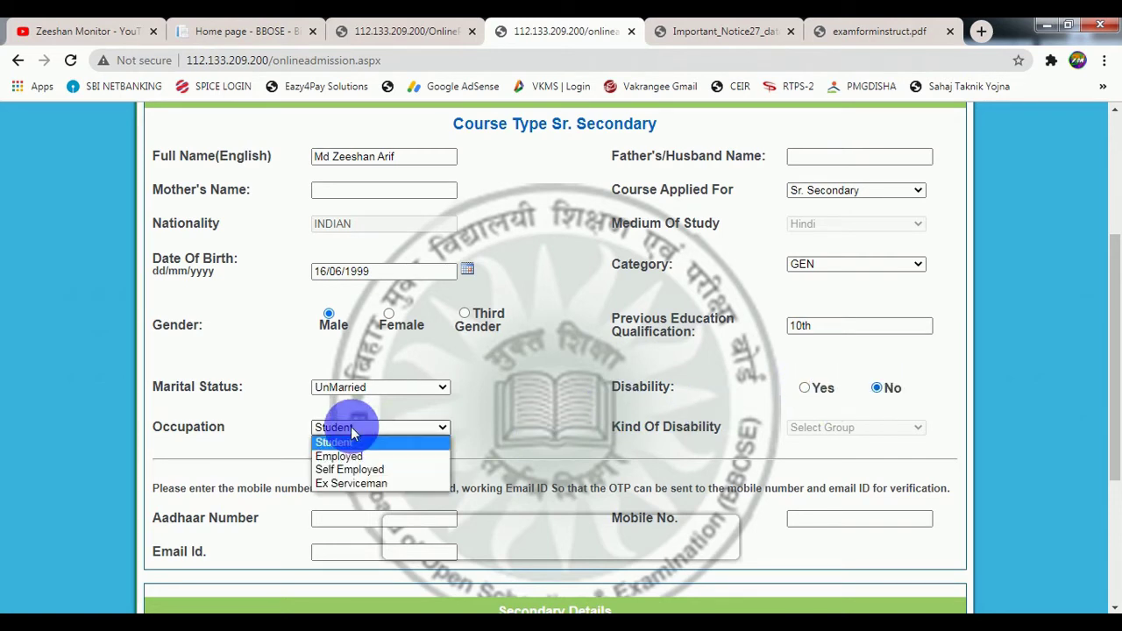
click(353, 431)
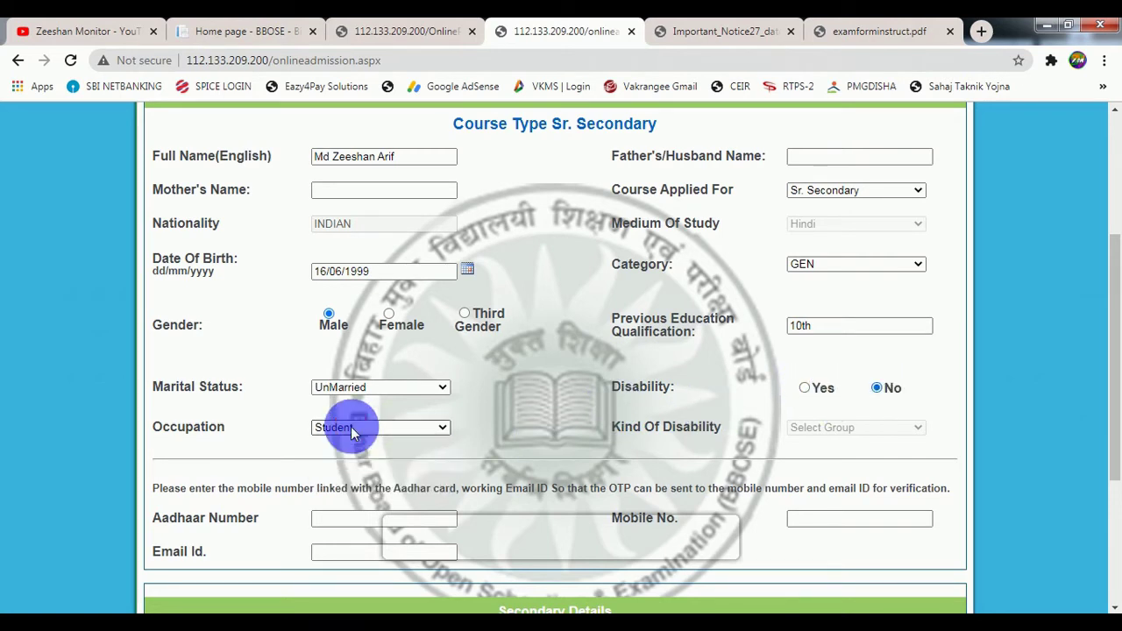
- Examine the Aadhaar number and email fields and the Secondary Details label asking for the board where Xth was passed
scroll(459, 380, down, 1)
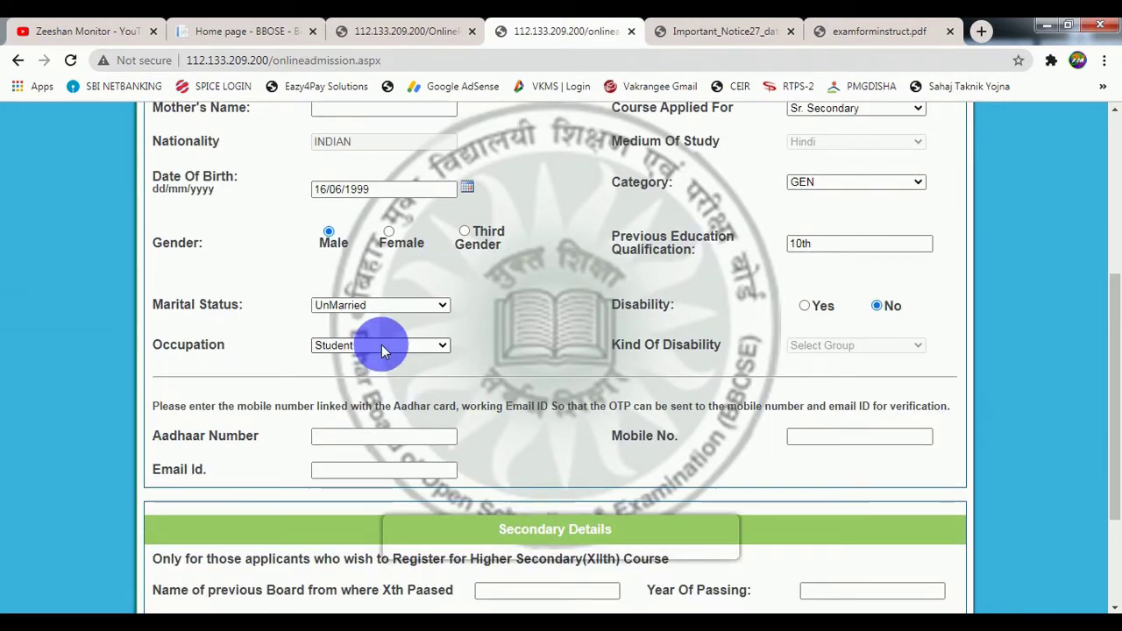
scroll(379, 347, down, 2)
click(338, 276)
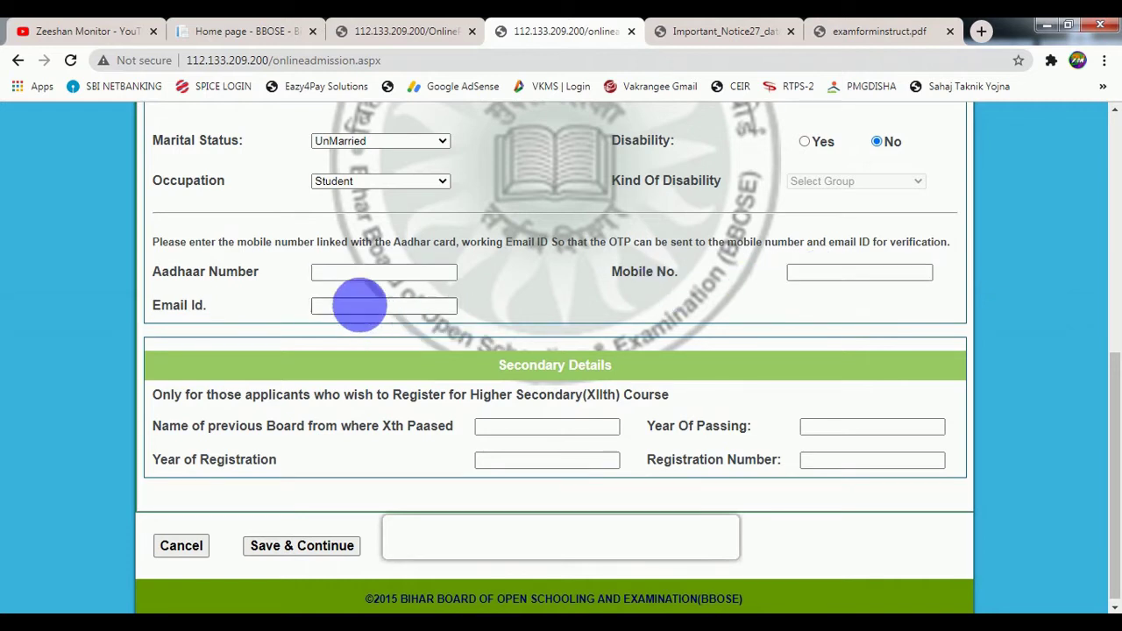
click(367, 309)
scroll(351, 333, down, 1)
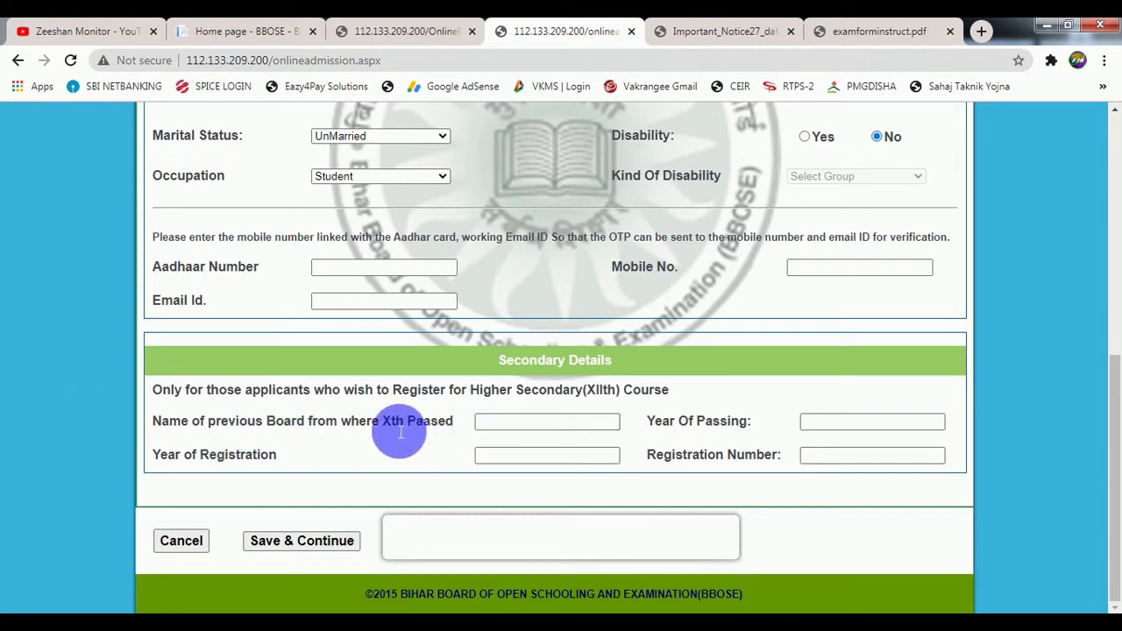
drag(381, 425, 454, 431)
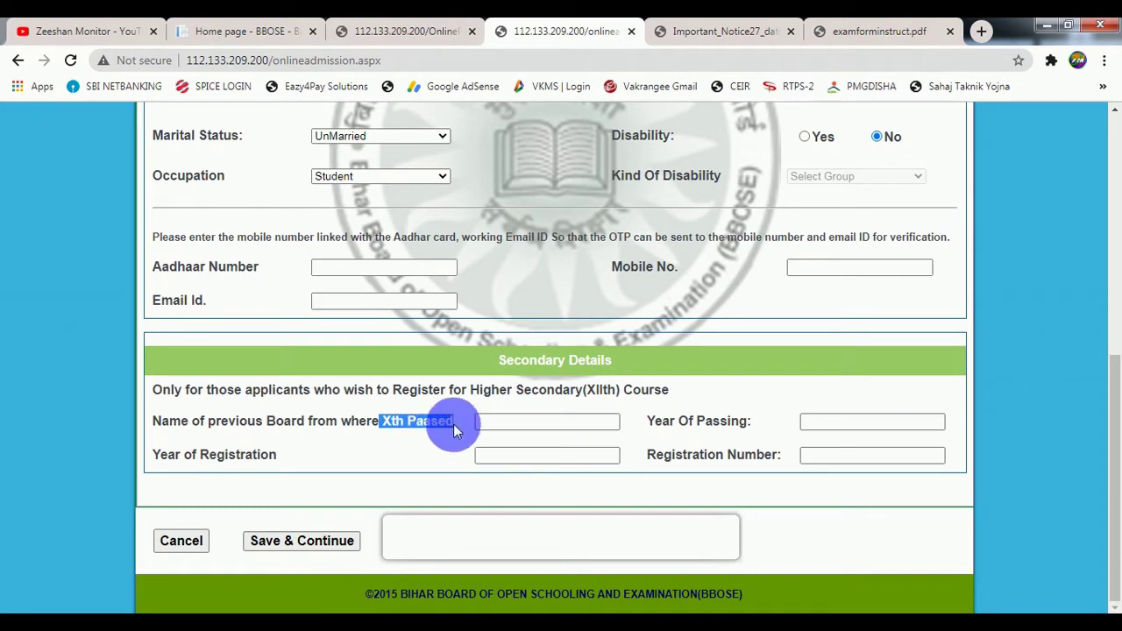
click(392, 429)
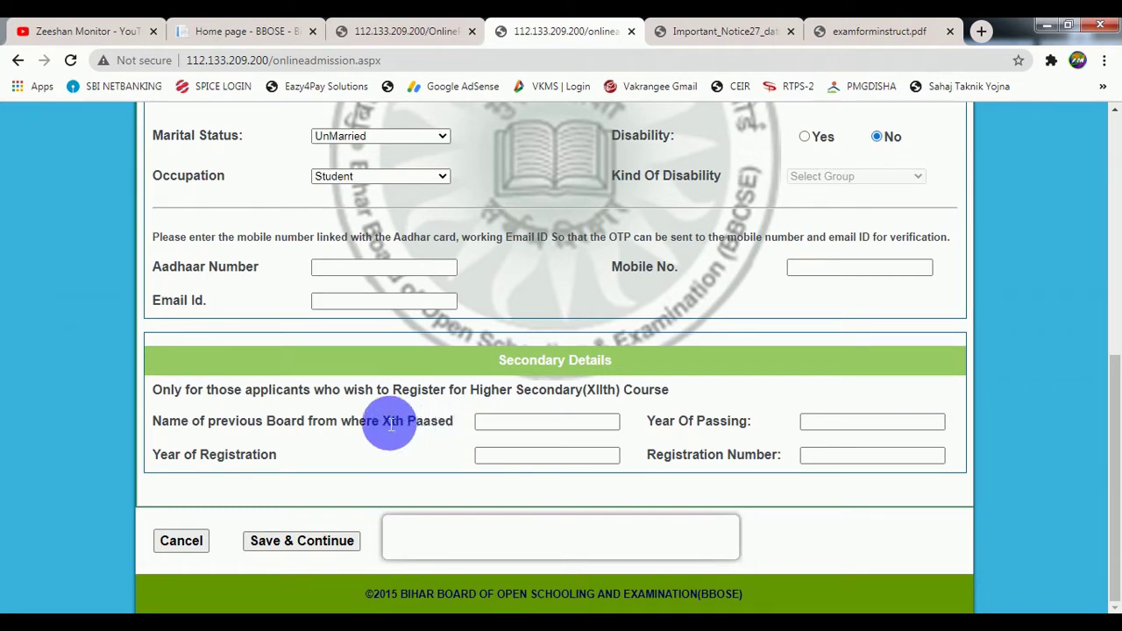
double_click(391, 425)
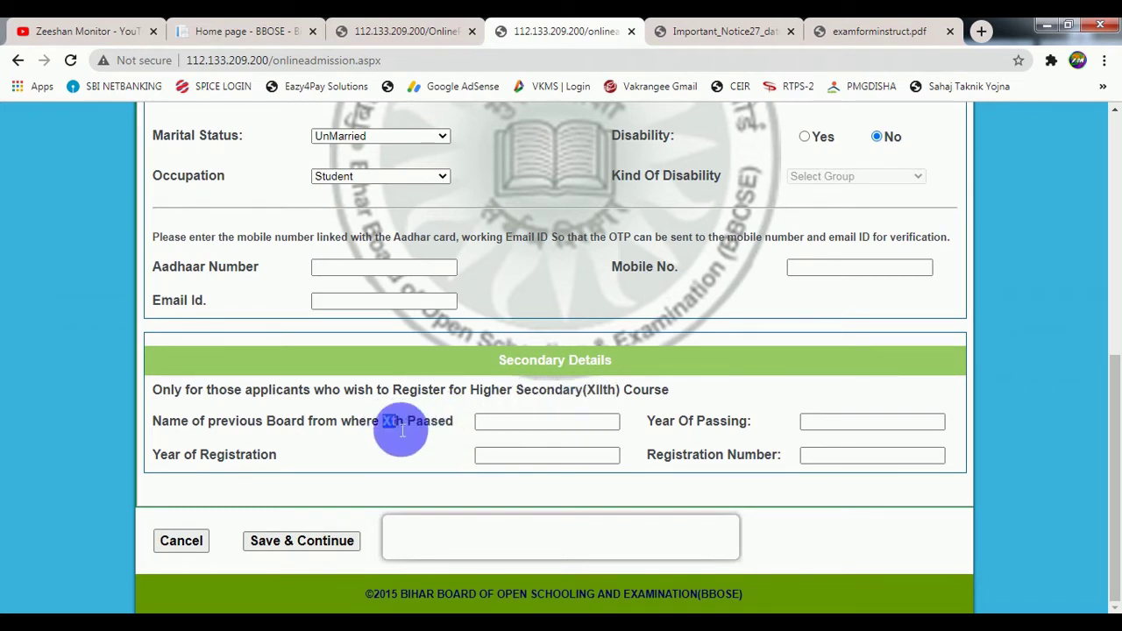
click(395, 429)
- Switch the course applied for to Secondary and check which sections the form asks for
scroll(395, 430, up, 4)
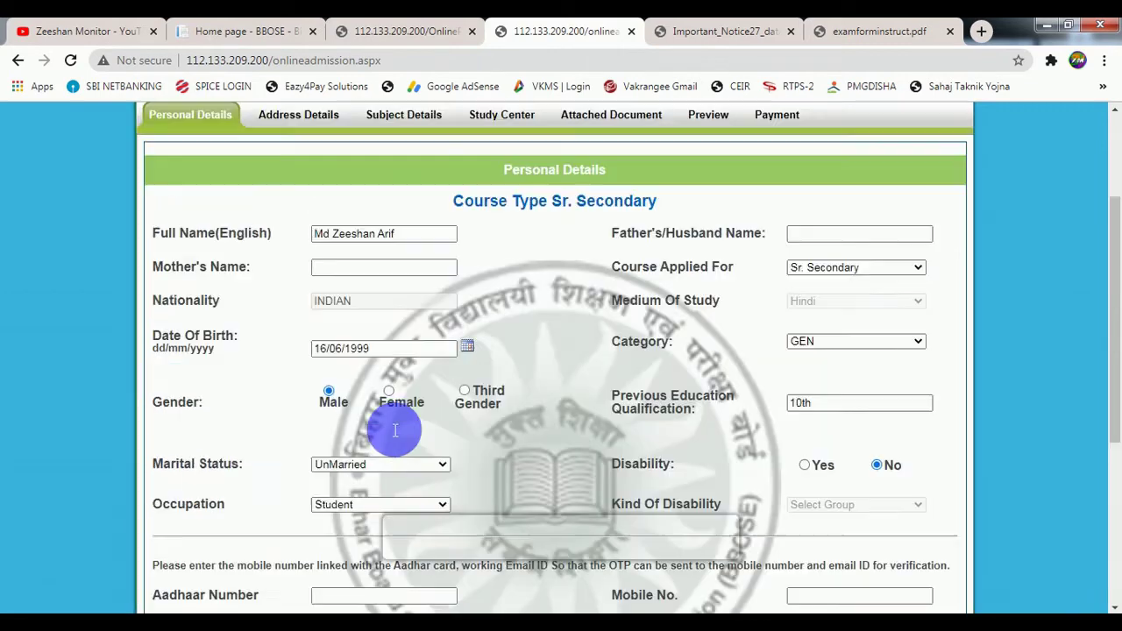
click(807, 266)
click(808, 297)
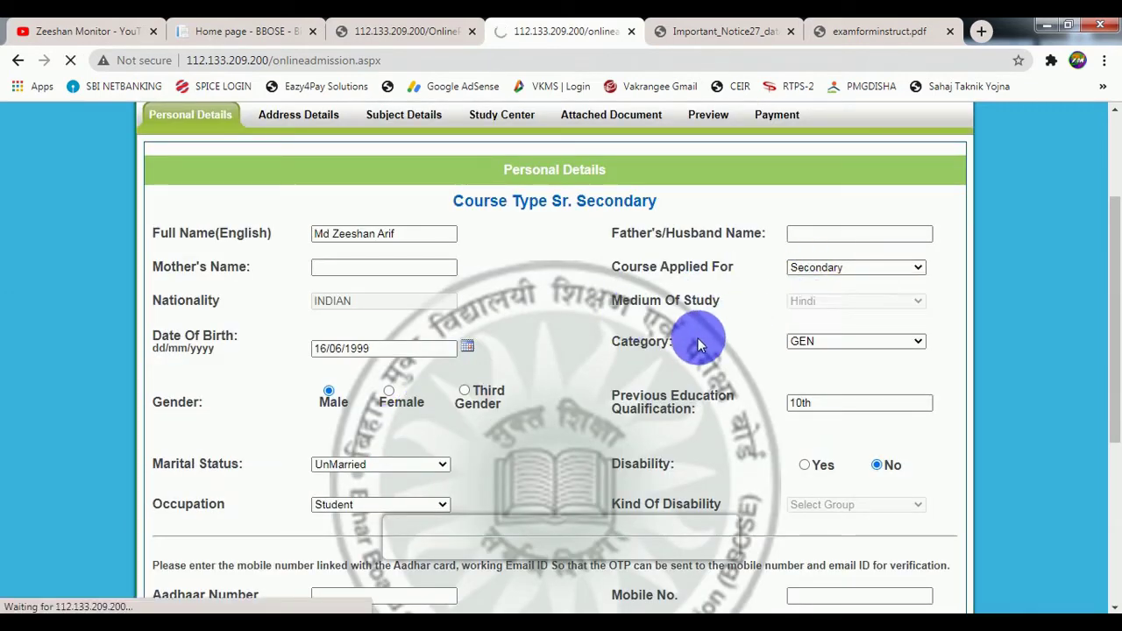
scroll(698, 339, down, 3)
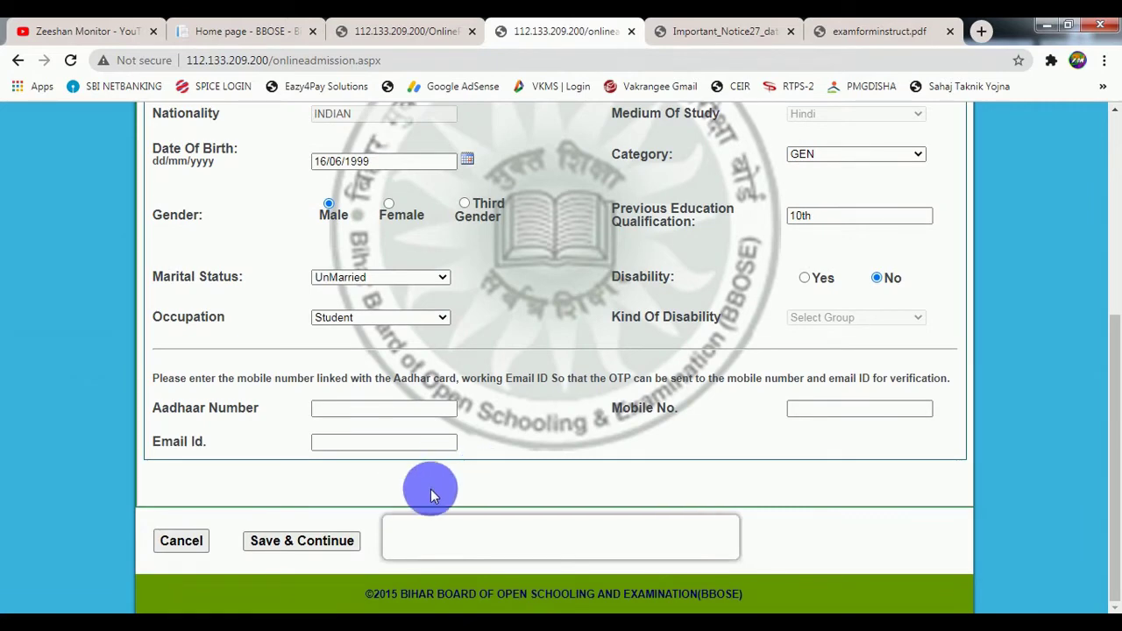
- Change the course applied for back to Sr. Secondary
scroll(454, 486, up, 5)
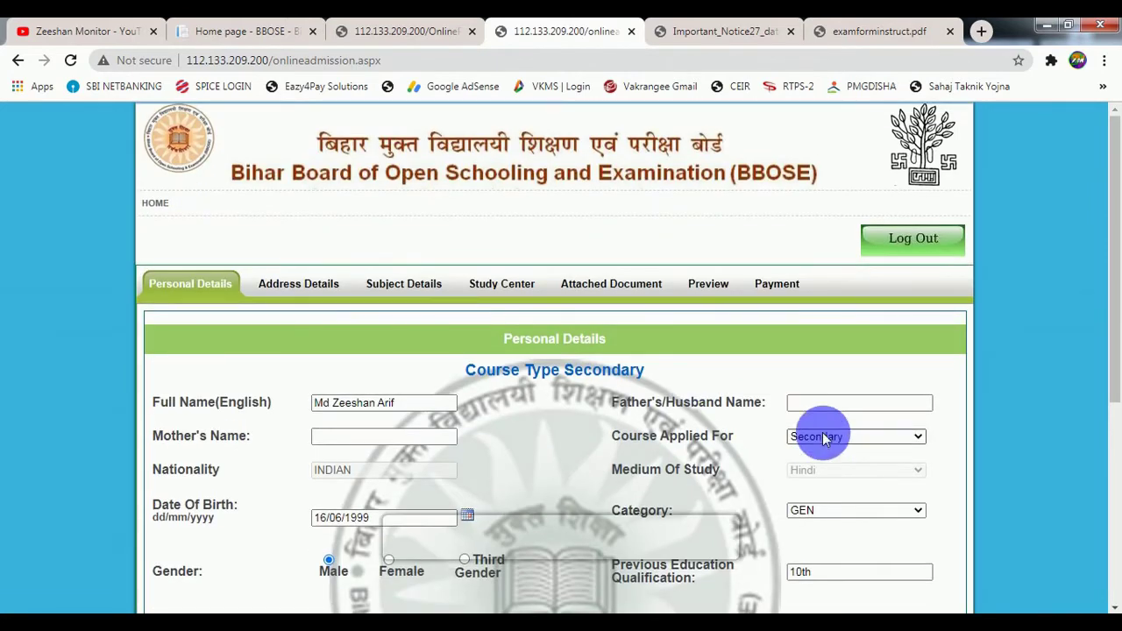
click(822, 436)
click(824, 478)
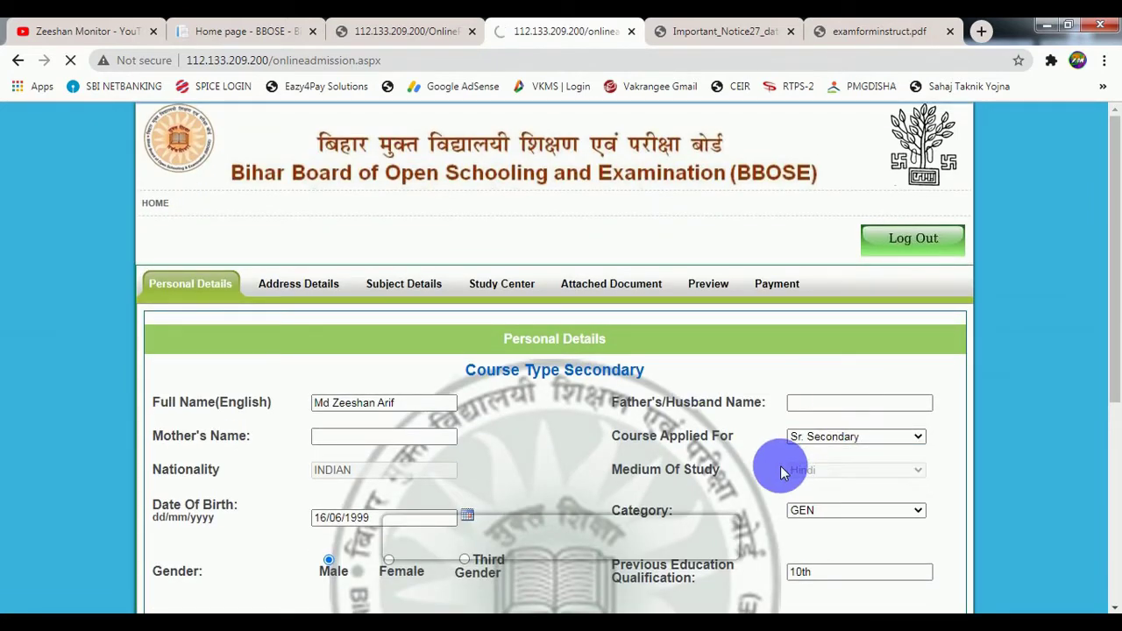
- Go through the Secondary Details fields for previous board, year of passing, year of registration and registration number
scroll(789, 409, down, 4)
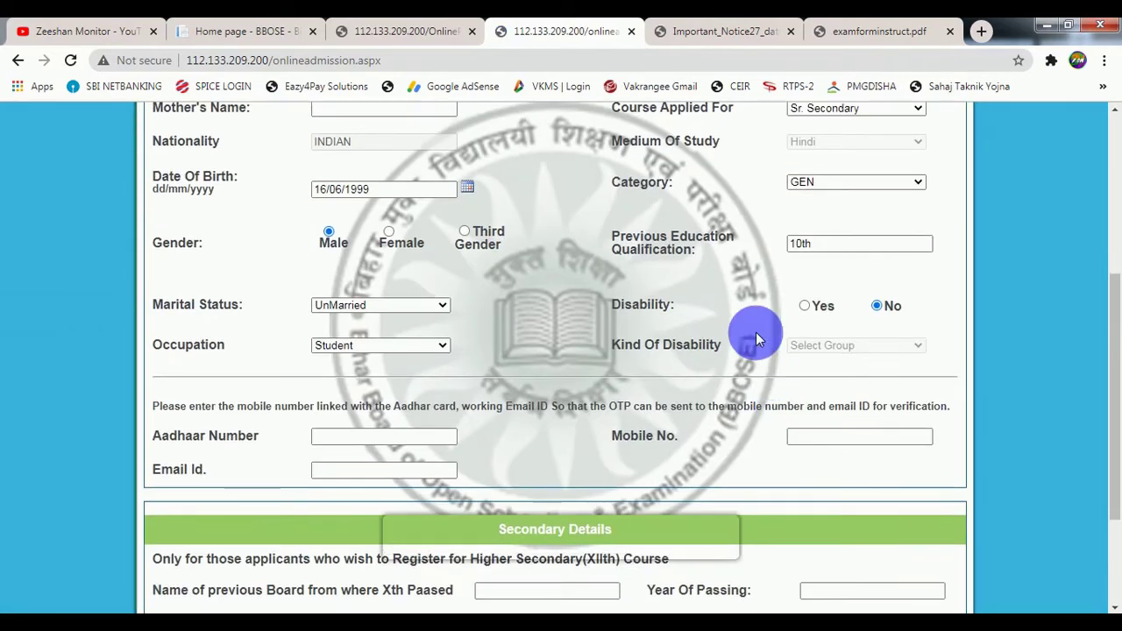
scroll(768, 283, down, 3)
click(514, 422)
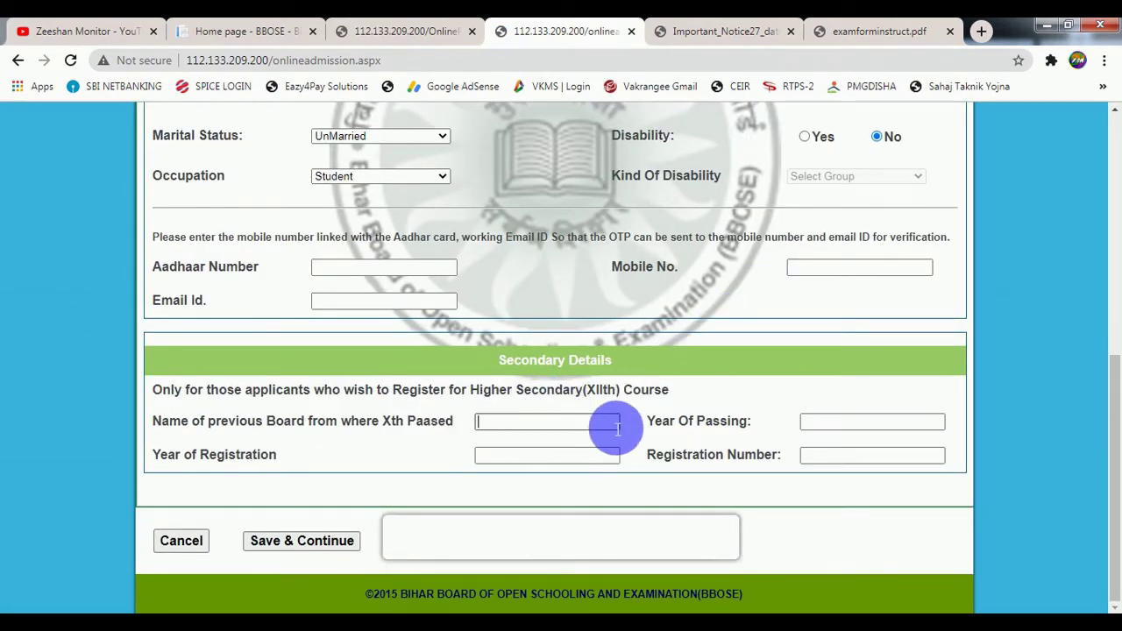
click(817, 432)
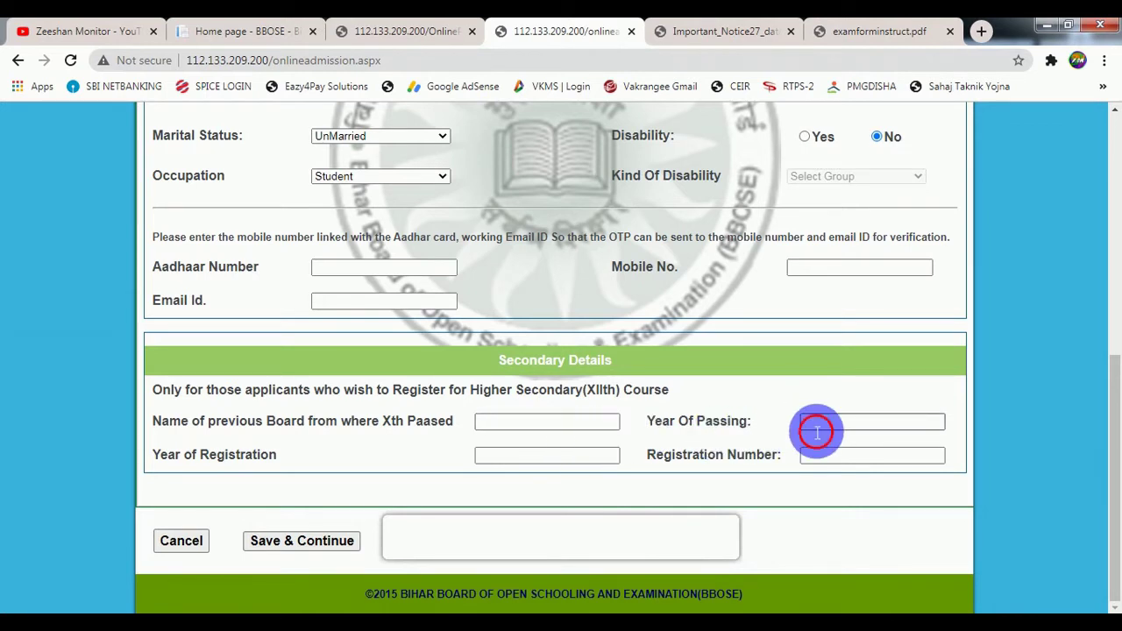
click(530, 466)
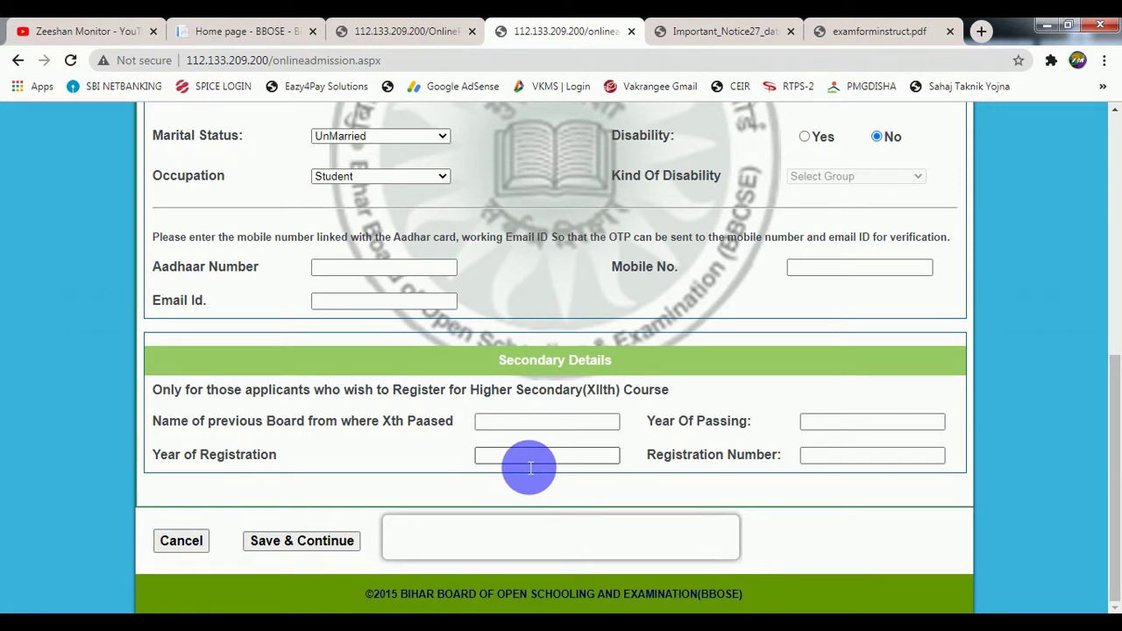
click(831, 471)
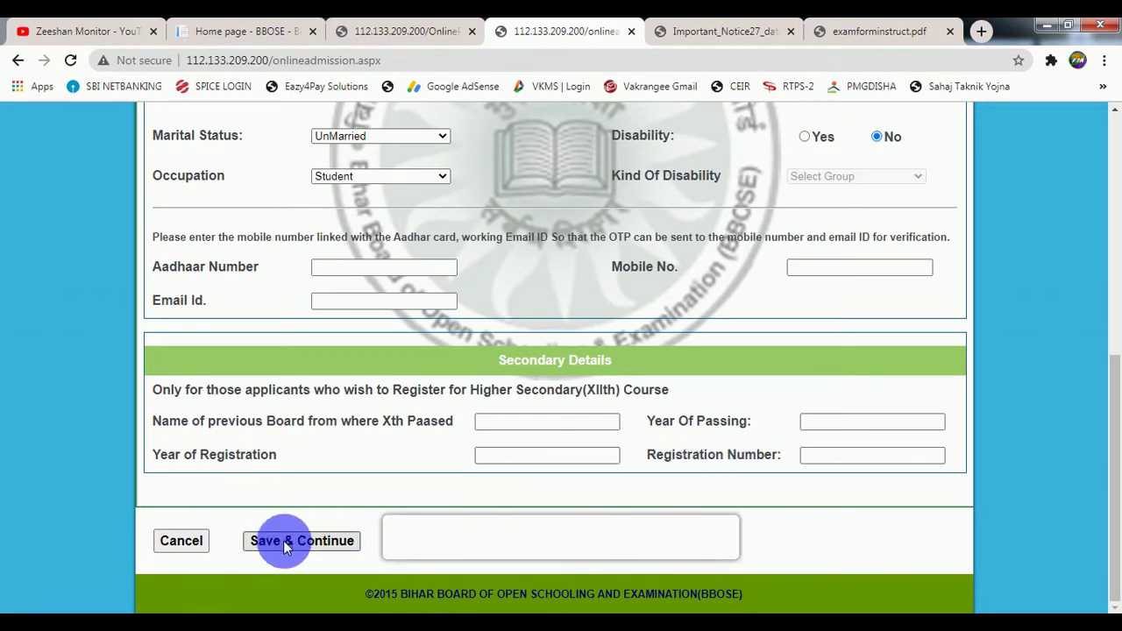
- Save the personal details and set the state of the Aadhaar card address to Bihar
click(319, 544)
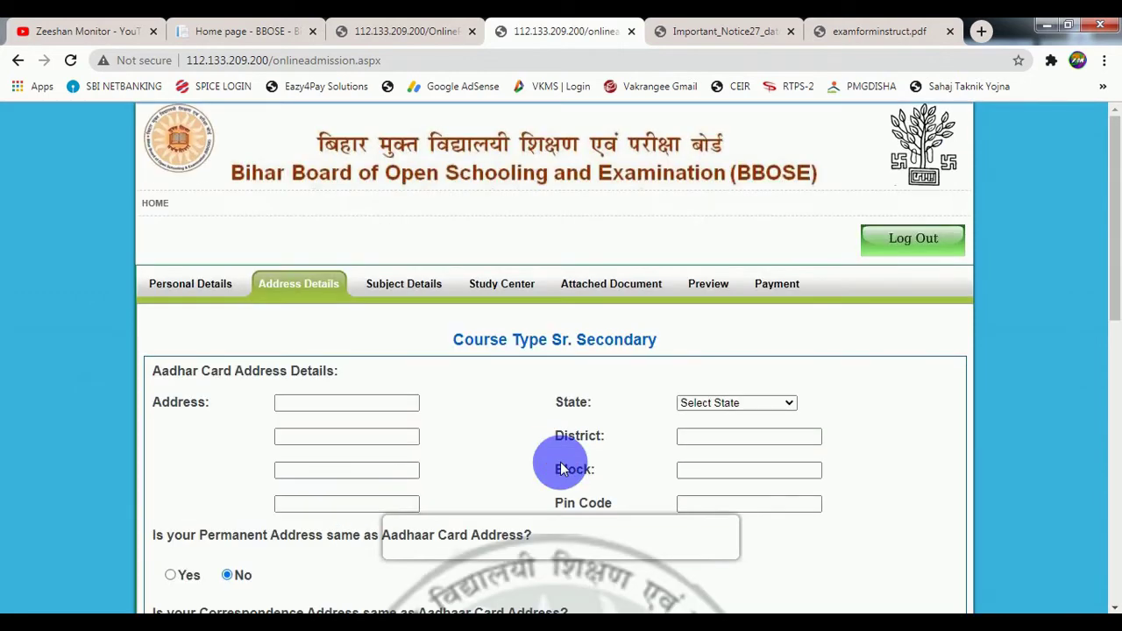
scroll(500, 410, down, 2)
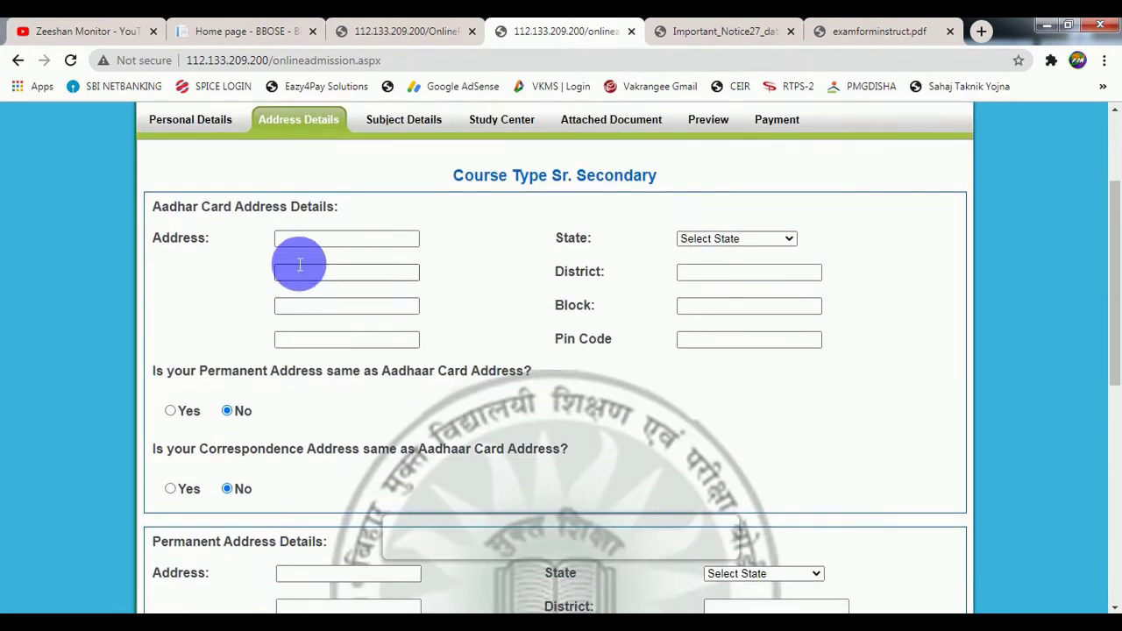
click(733, 241)
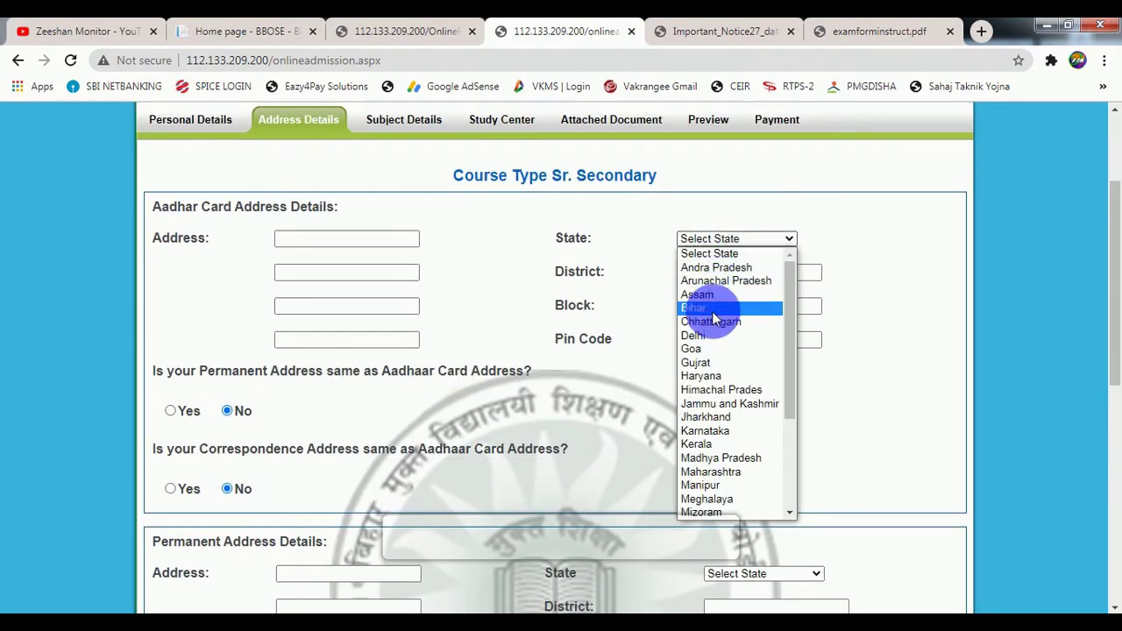
click(719, 309)
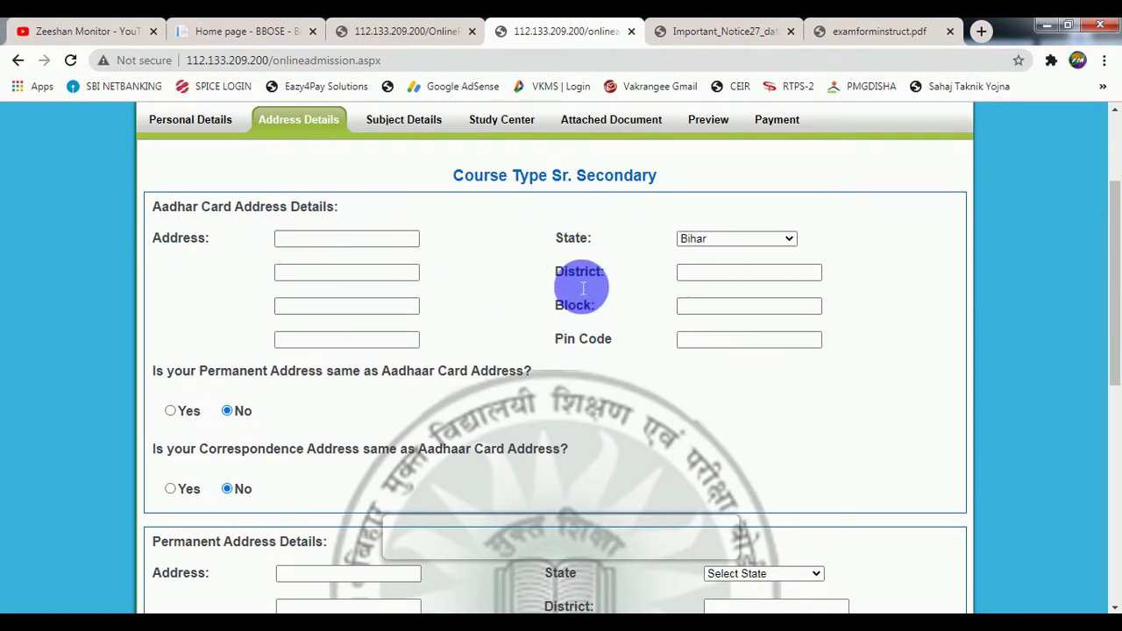
- Enter demo for the Aadhaar address, district and block, fill in the pin code, and mark the permanent and correspondence addresses as the same
click(717, 272)
click(719, 305)
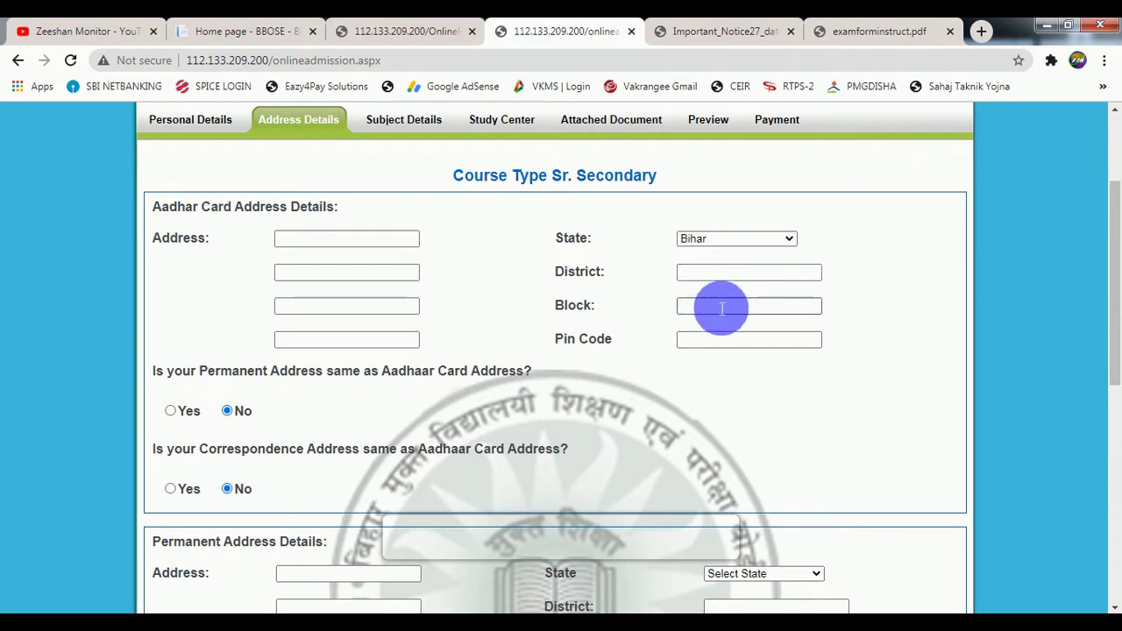
click(722, 342)
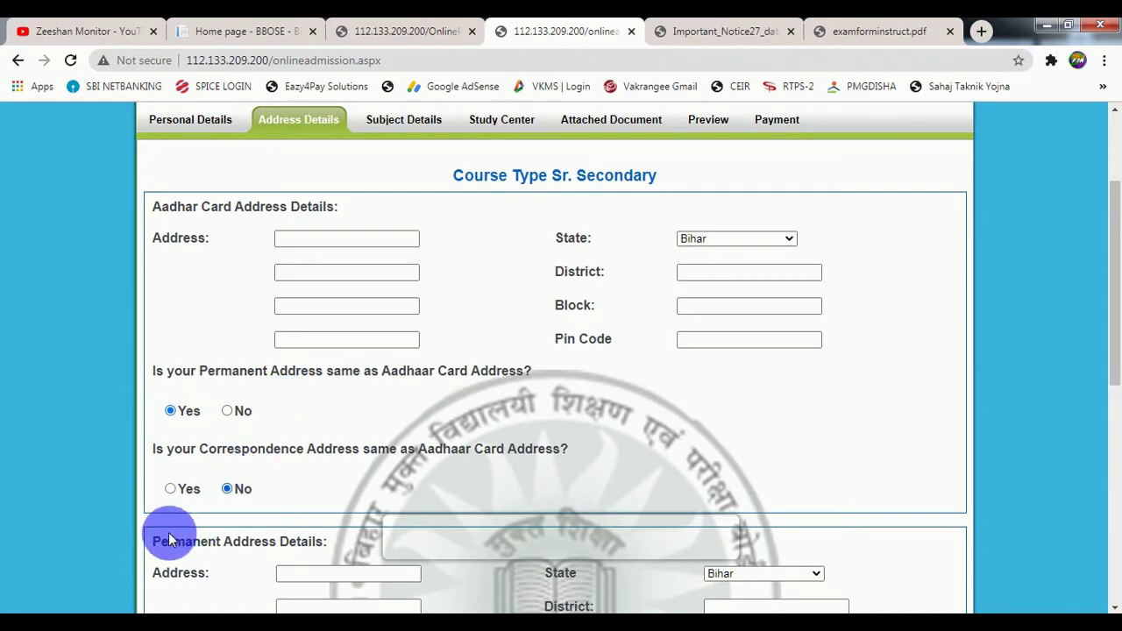
scroll(177, 492, down, 3)
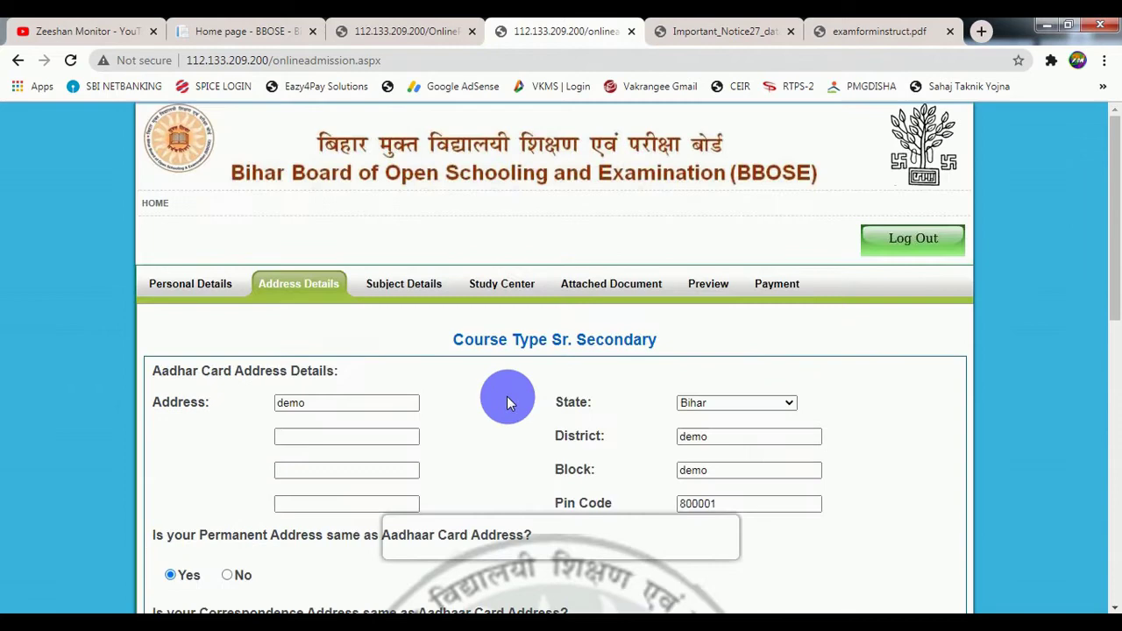
- Check the copied permanent and correspondence addresses and try to save them with the mobile numbers left empty
scroll(491, 421, down, 2)
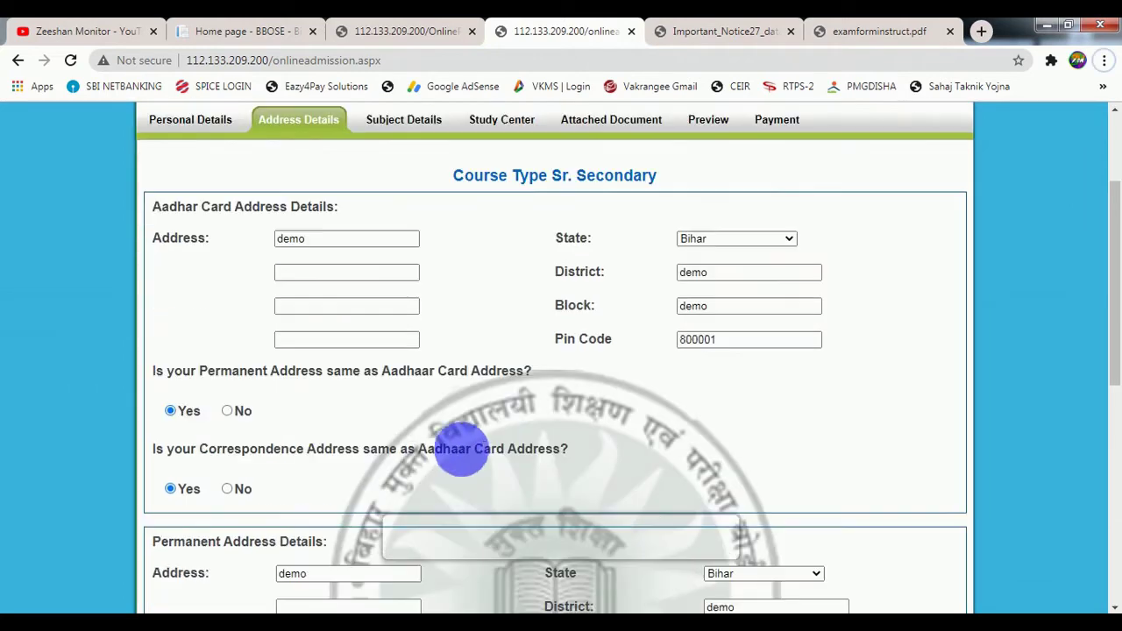
scroll(191, 425, down, 1)
scroll(538, 339, down, 2)
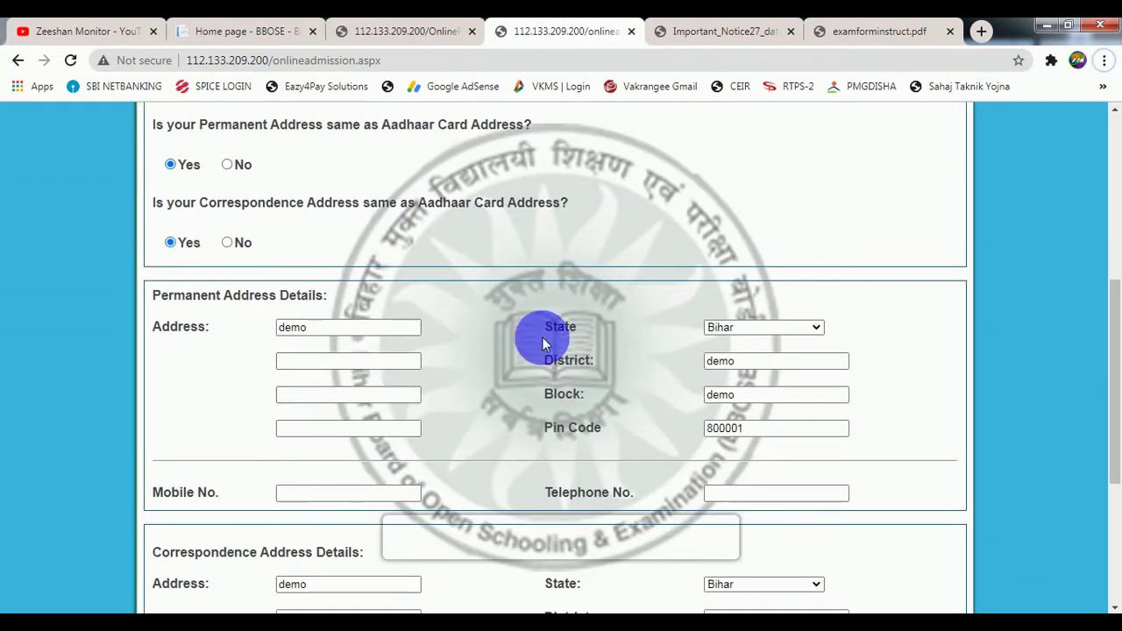
scroll(703, 353, down, 3)
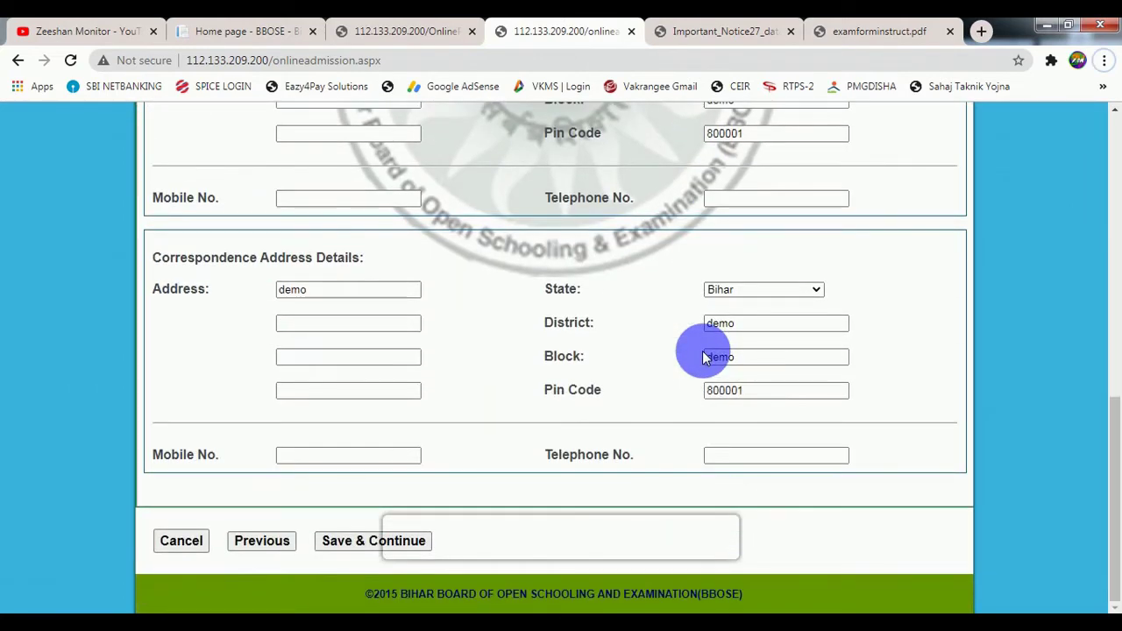
click(367, 463)
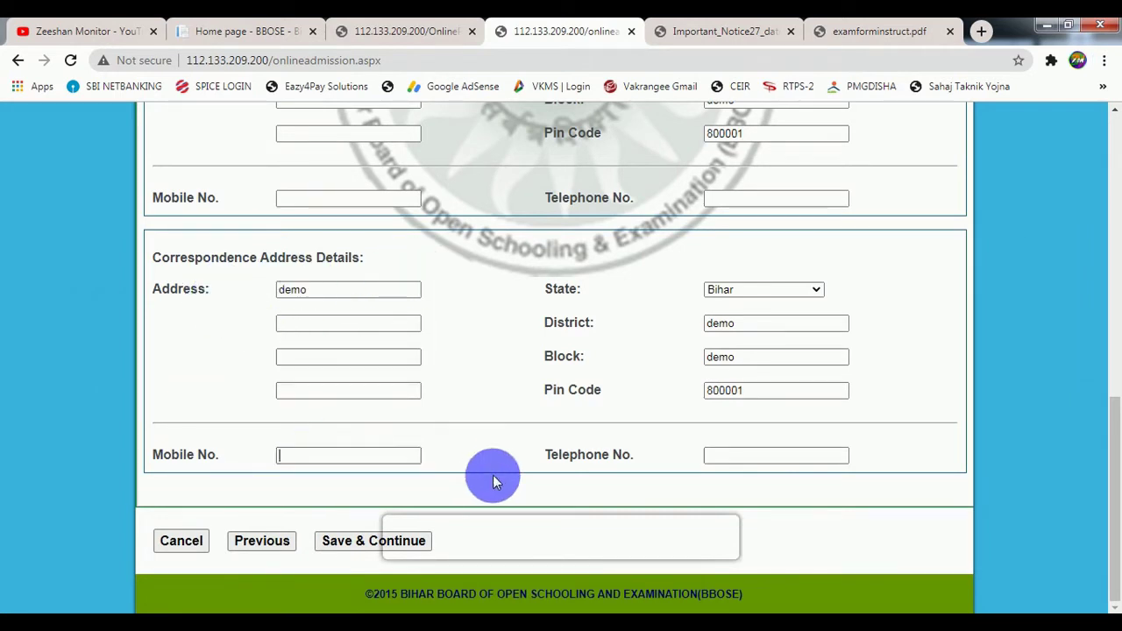
click(372, 541)
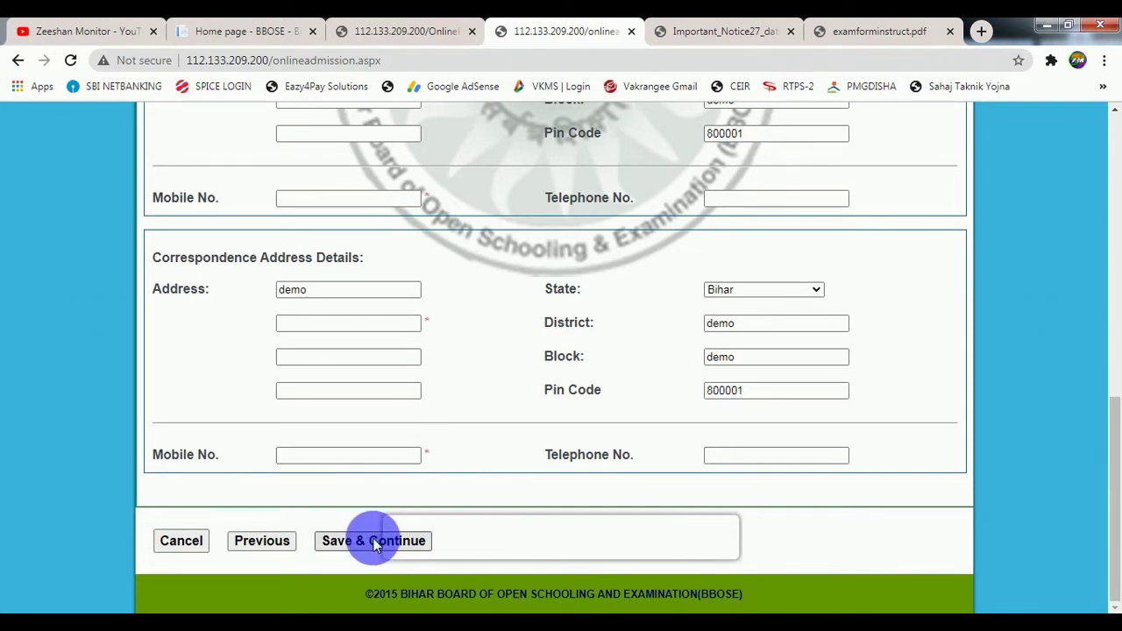
- Enter demo as the second correspondence address line, fill in the mobile number, and save the address details
click(375, 463)
click(360, 491)
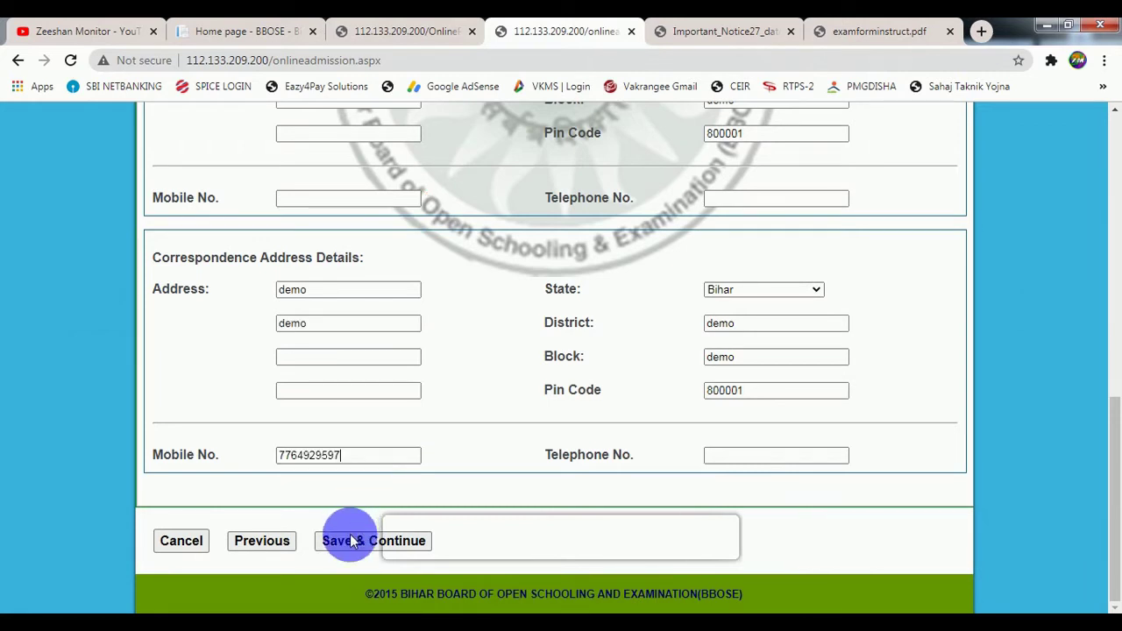
click(348, 541)
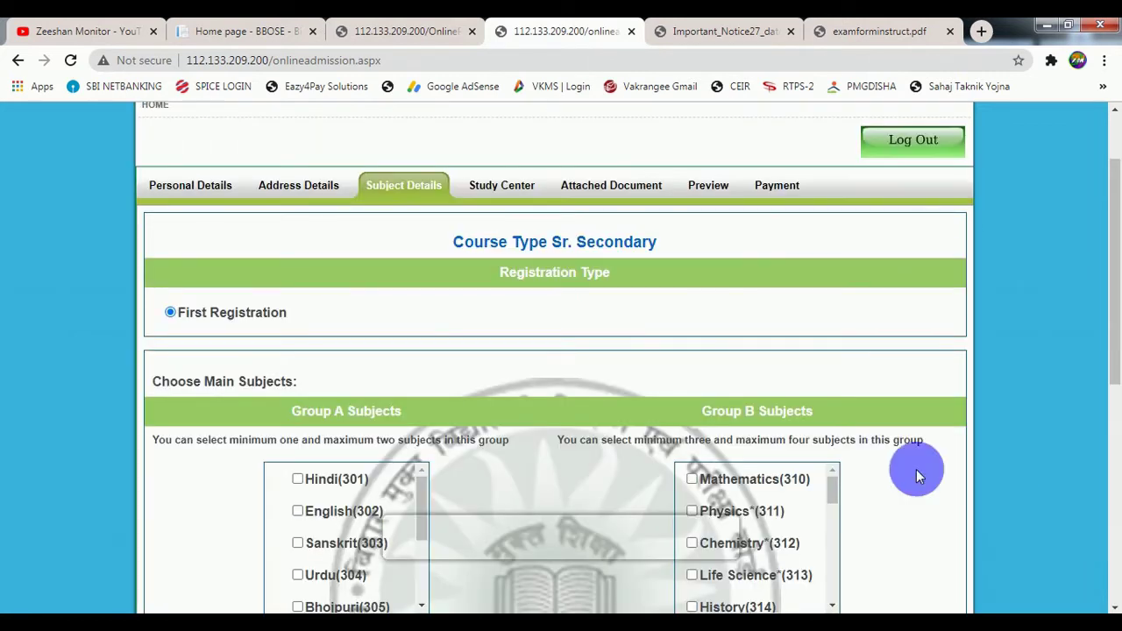
- Look through the Group A main subjects and select Hindi(301) and English(302)
scroll(693, 443, down, 2)
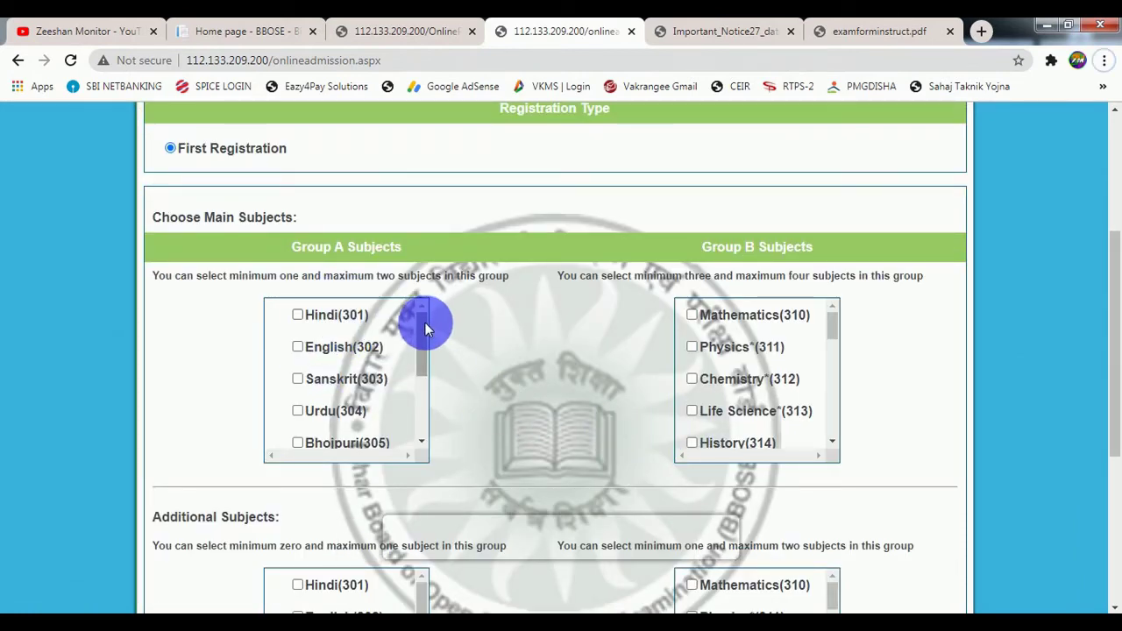
drag(424, 328, 413, 389)
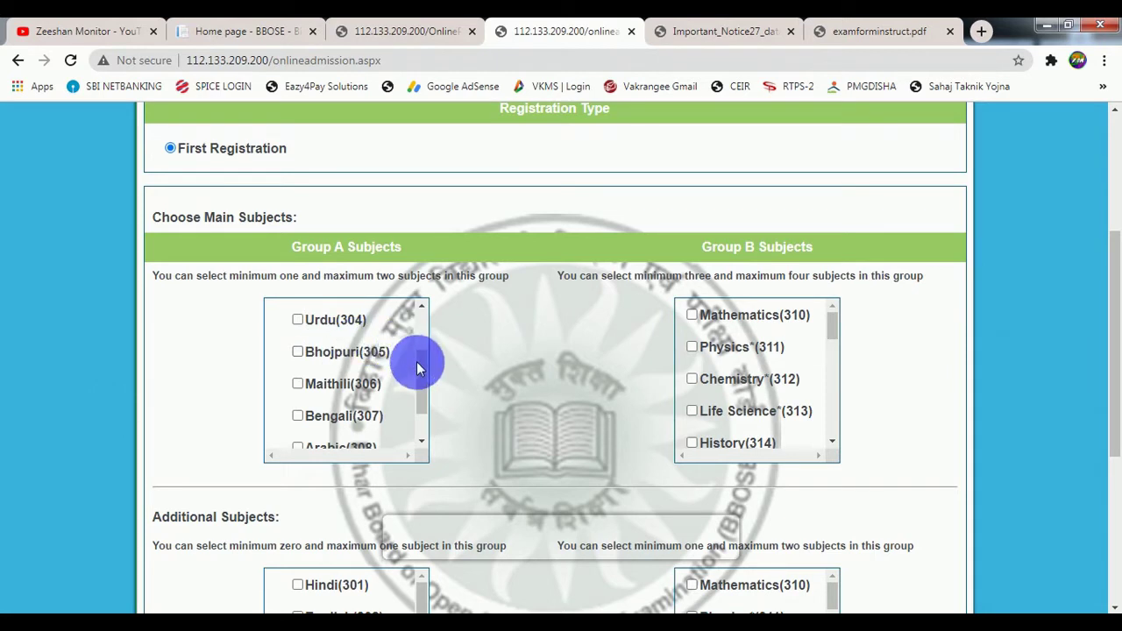
drag(417, 368, 414, 323)
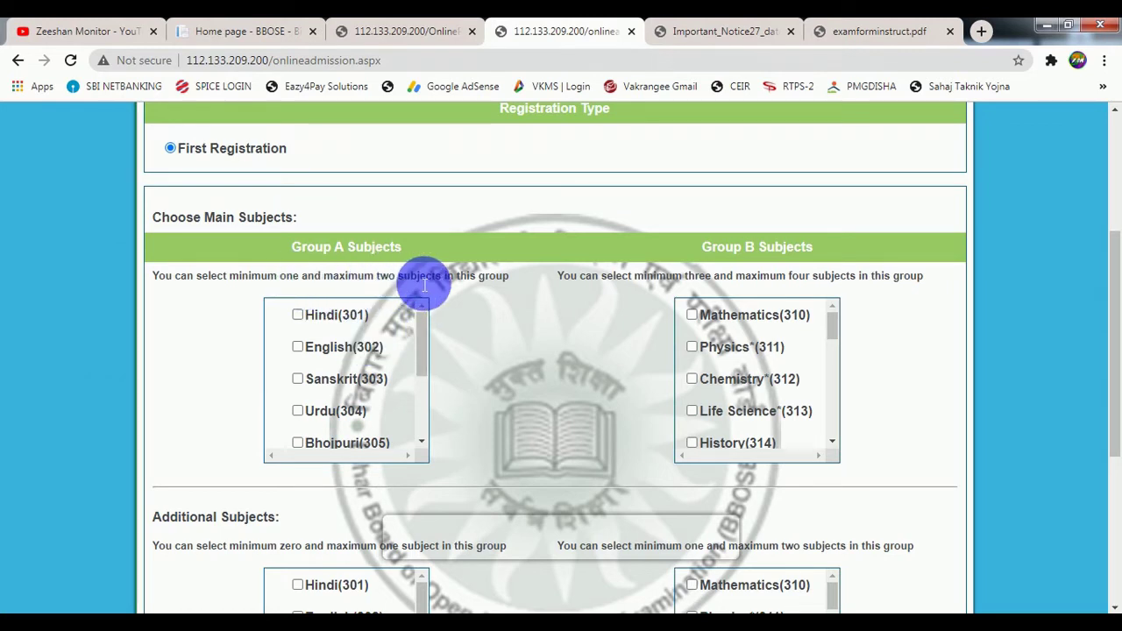
click(297, 316)
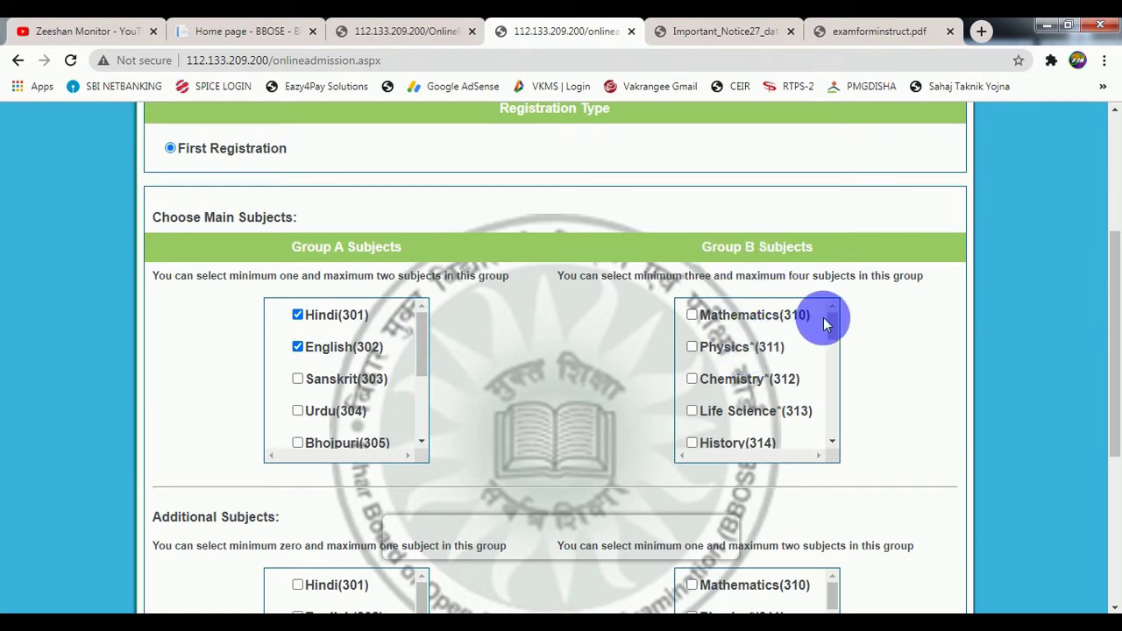
- Select Mathematics(310), Physics(311) and Chemistry(312) as the Group B main subjects
drag(644, 280, 707, 288)
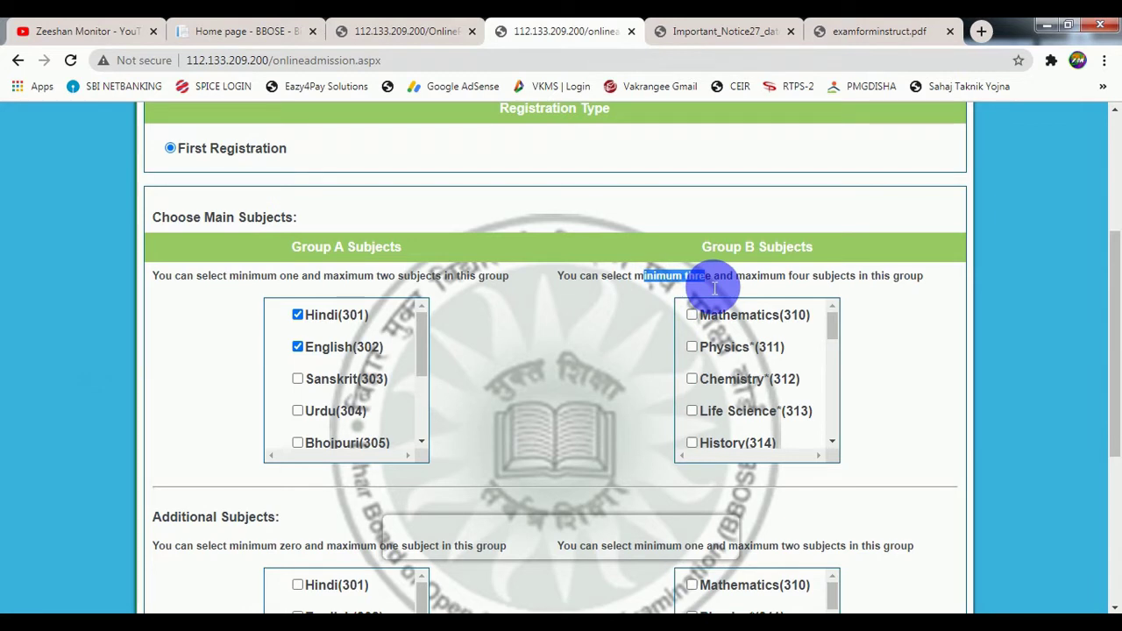
click(861, 353)
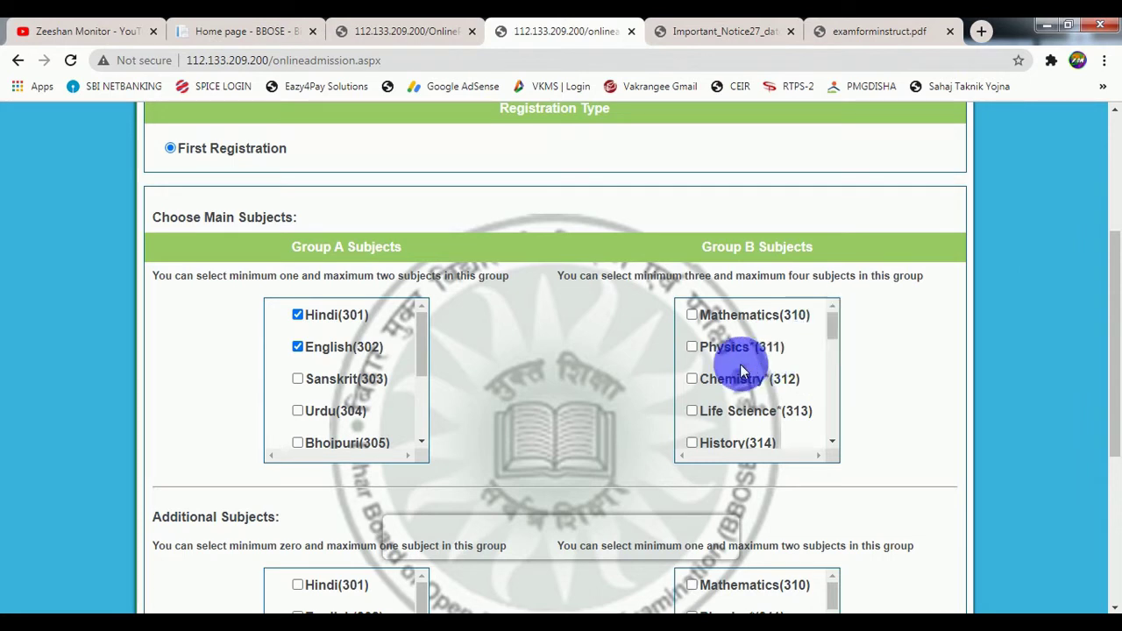
click(692, 379)
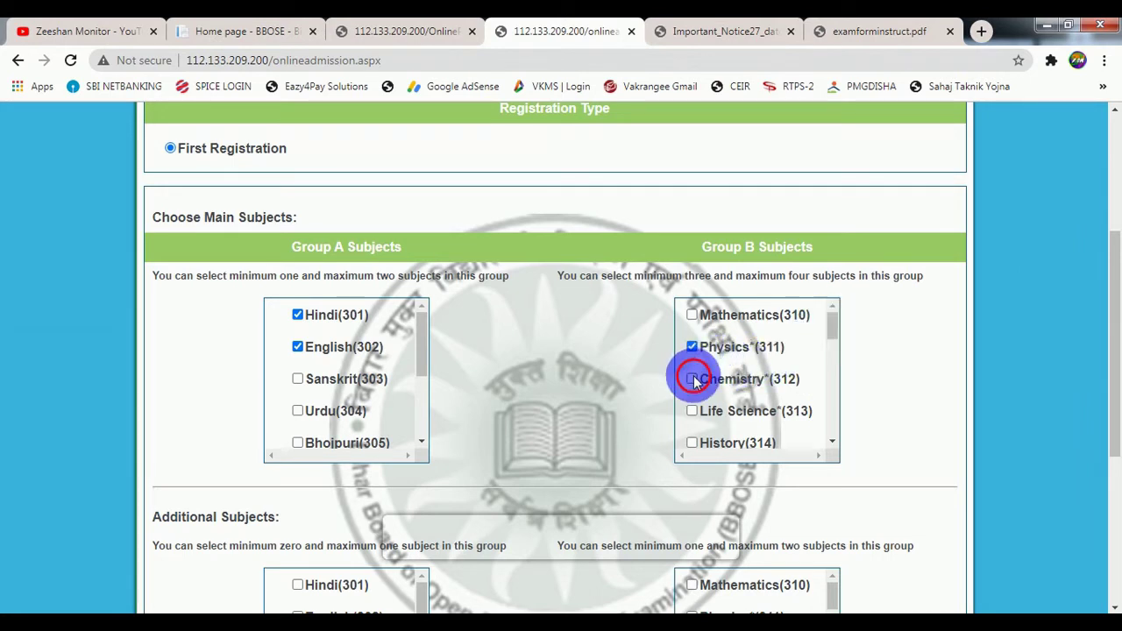
mouse_move(834, 325)
mouse_down()
mouse_move(834, 441)
mouse_move(839, 334)
mouse_up()
scroll(834, 342, down, 1)
scroll(833, 351, up, 2)
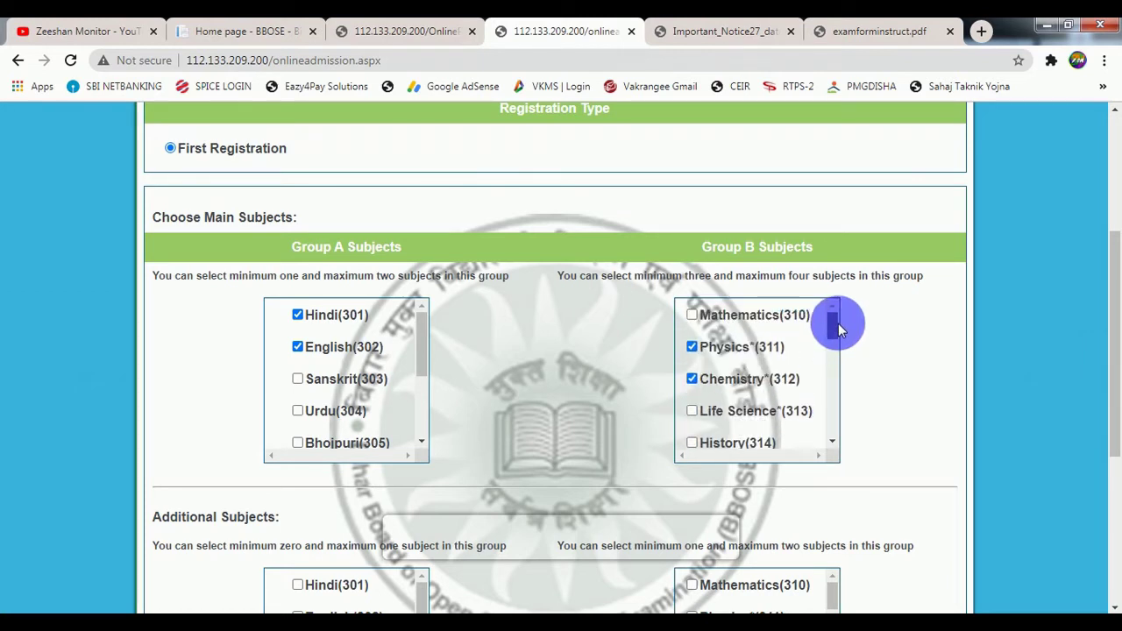
drag(836, 329, 836, 327)
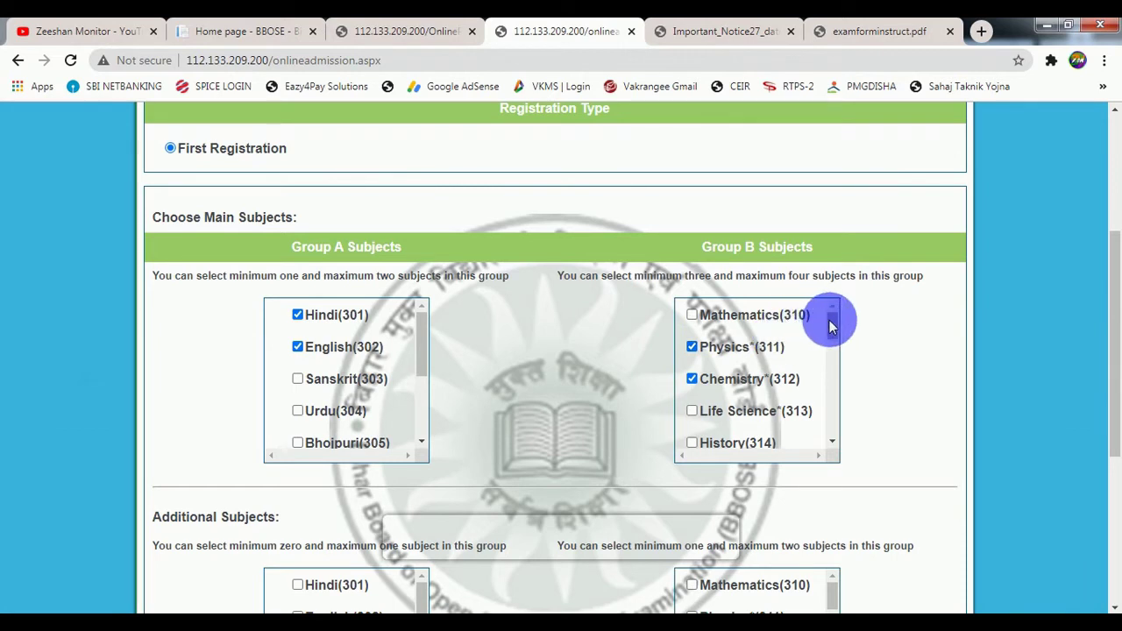
mouse_move(832, 326)
mouse_down()
mouse_move(822, 427)
mouse_move(814, 313)
mouse_up()
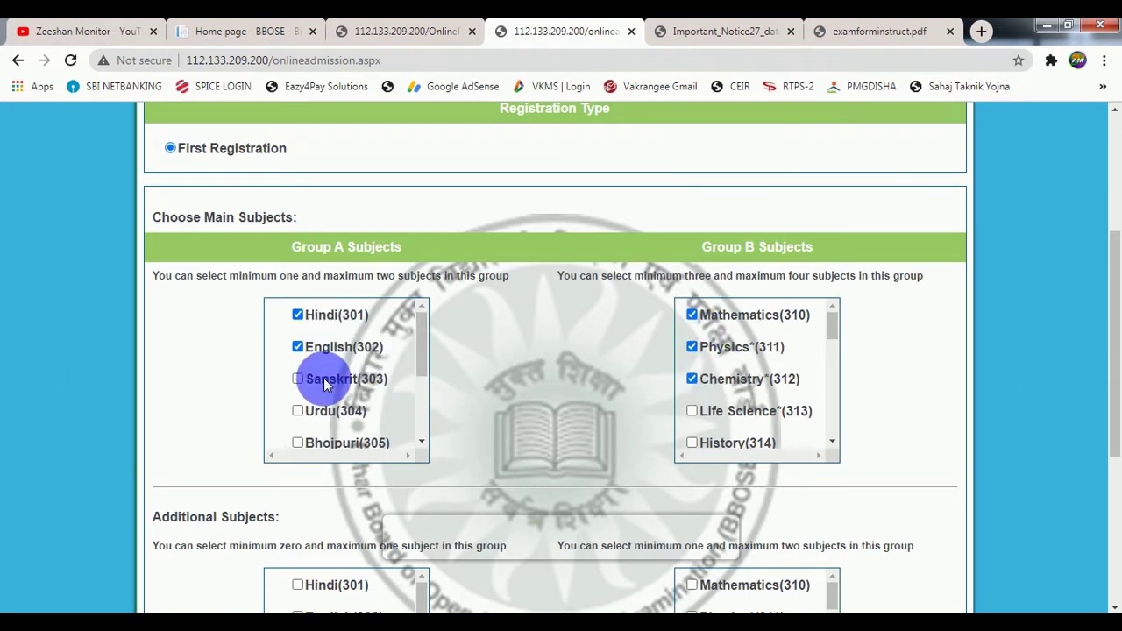
click(298, 314)
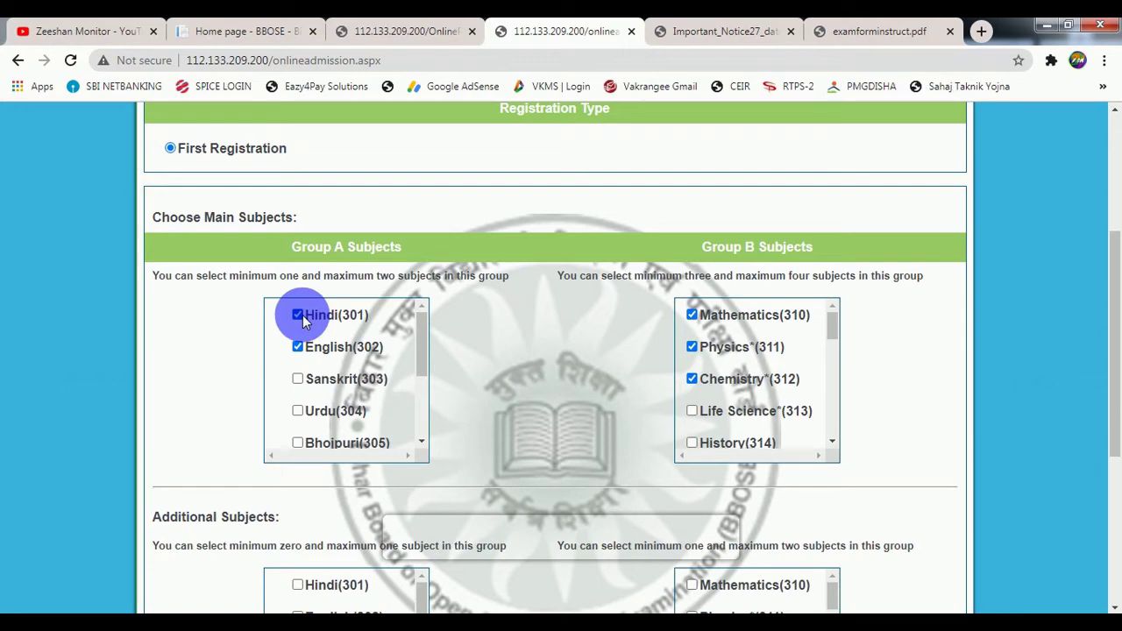
drag(421, 328, 421, 303)
- Select Urdu(304) from the first additional subject group and Computer science(322) from the second
drag(1116, 344, 1114, 430)
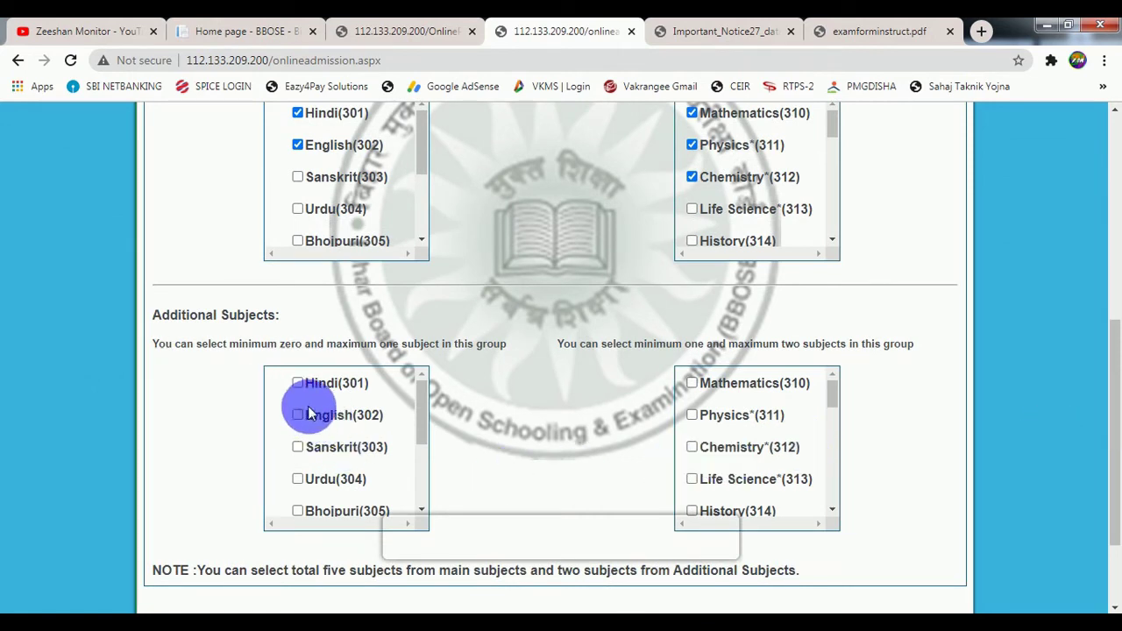
mouse_move(423, 406)
mouse_down()
mouse_move(418, 481)
mouse_move(417, 411)
mouse_up()
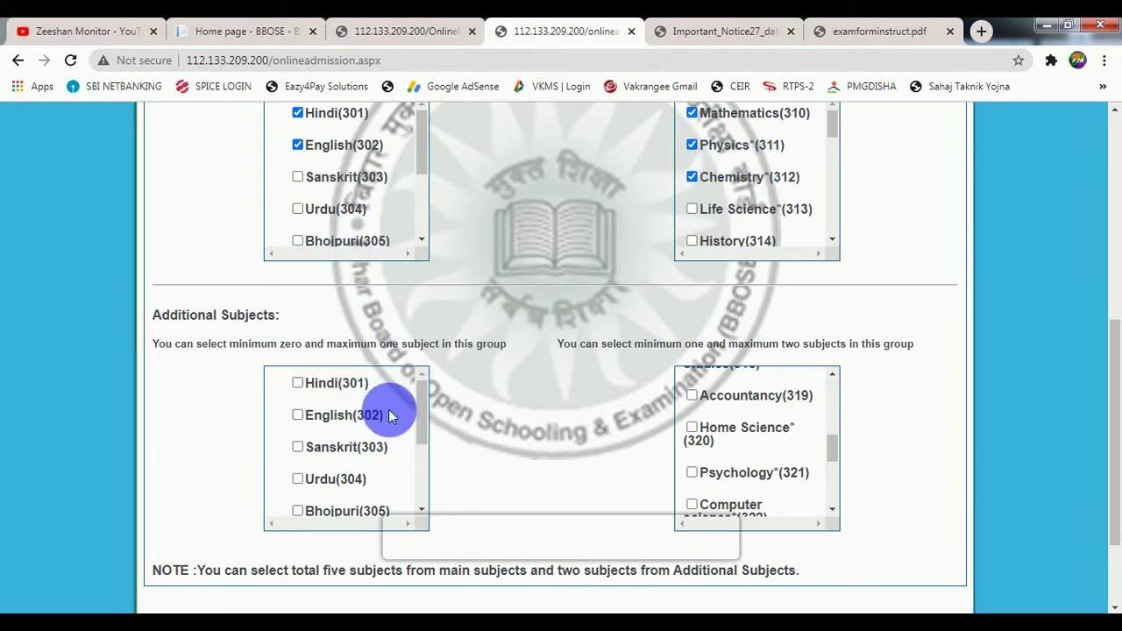
drag(419, 403, 421, 431)
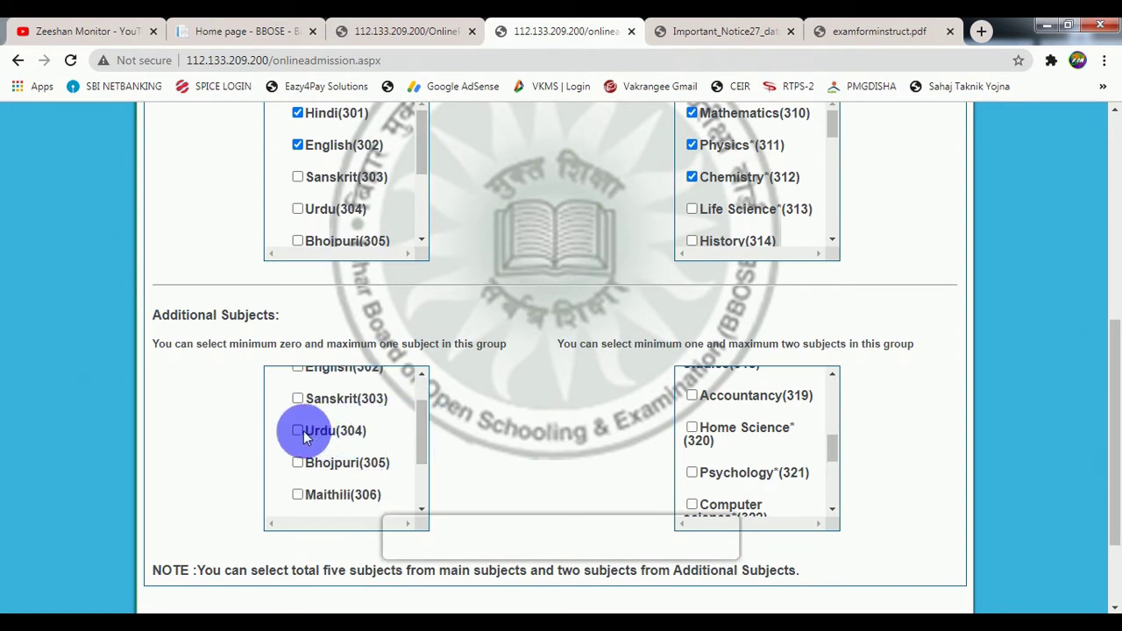
click(425, 451)
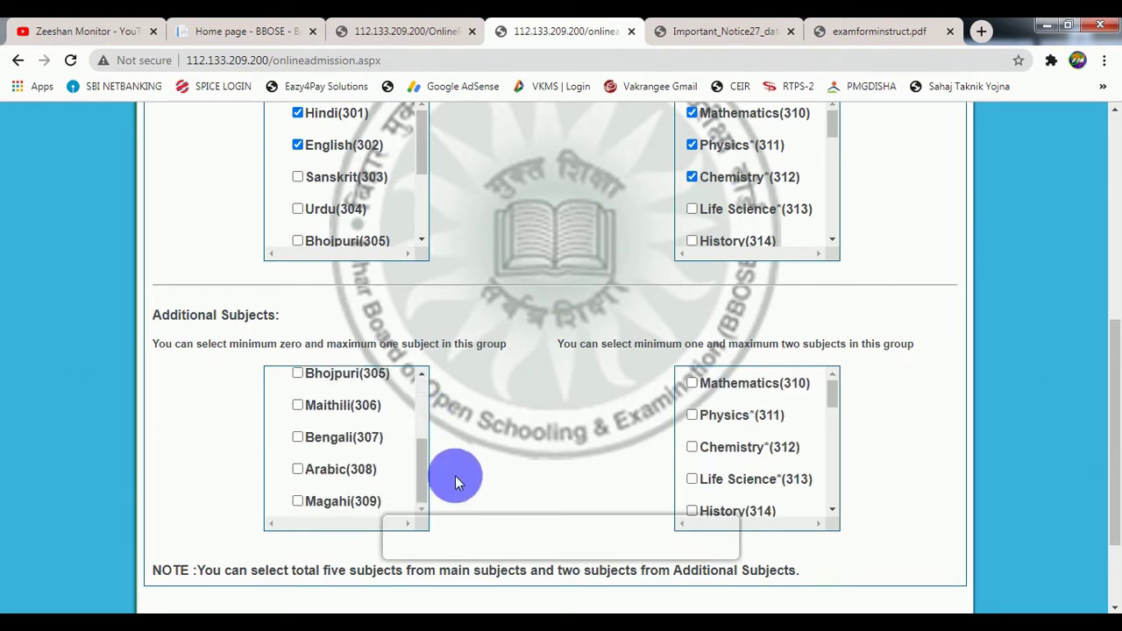
drag(831, 396, 835, 471)
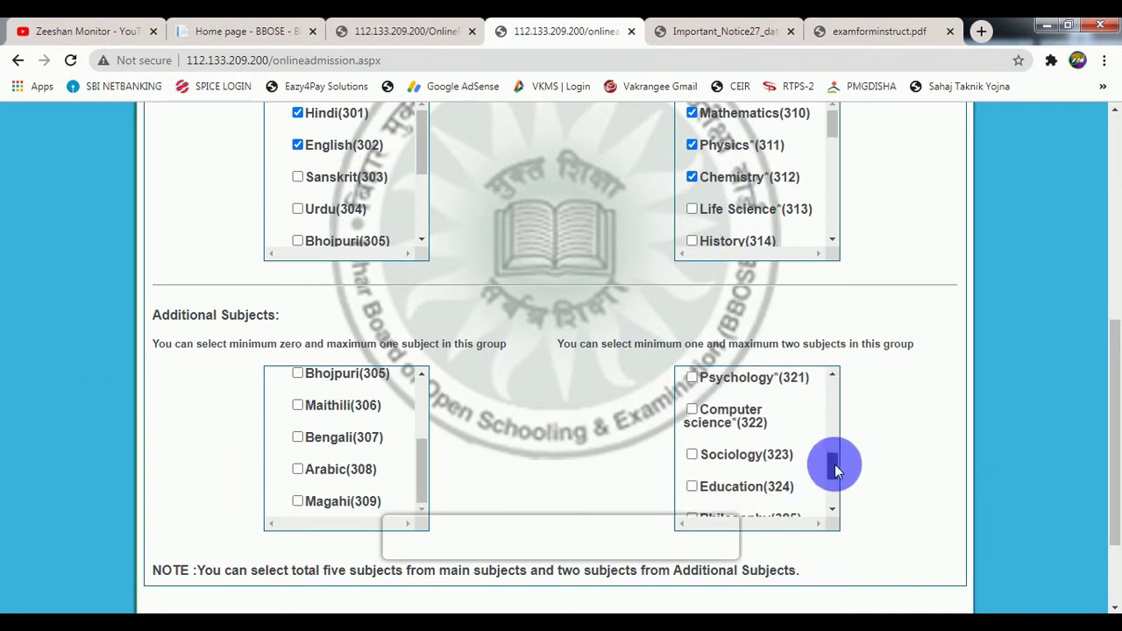
click(692, 408)
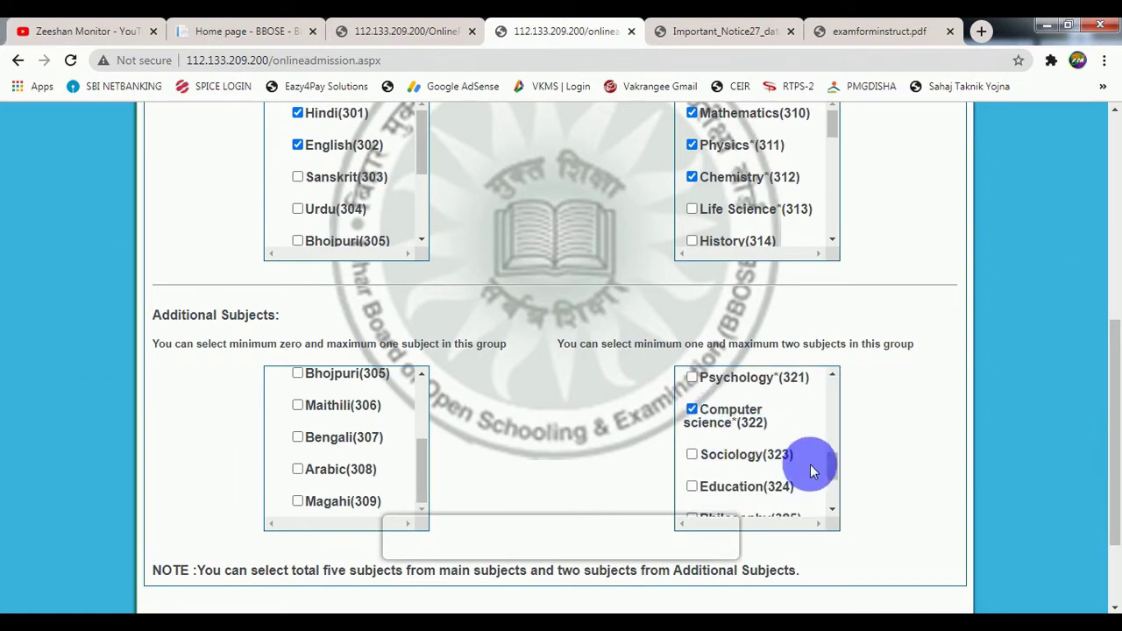
drag(832, 470, 827, 500)
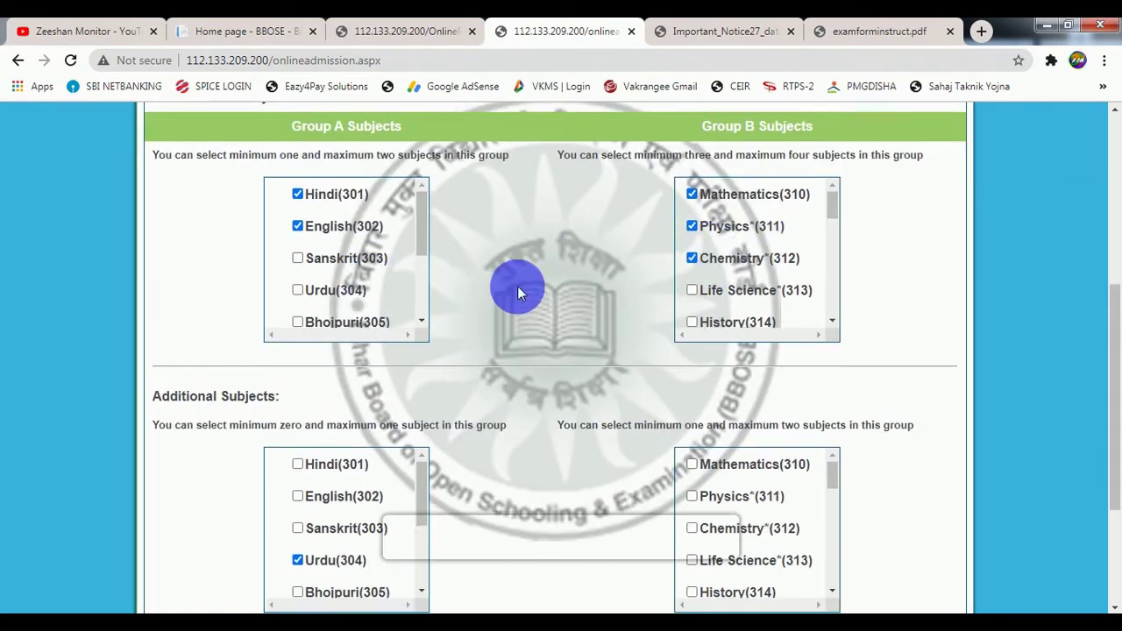
- Review the chosen main and additional subjects against the note on how many subjects may be selected
scroll(473, 325, down, 1)
scroll(668, 430, down, 2)
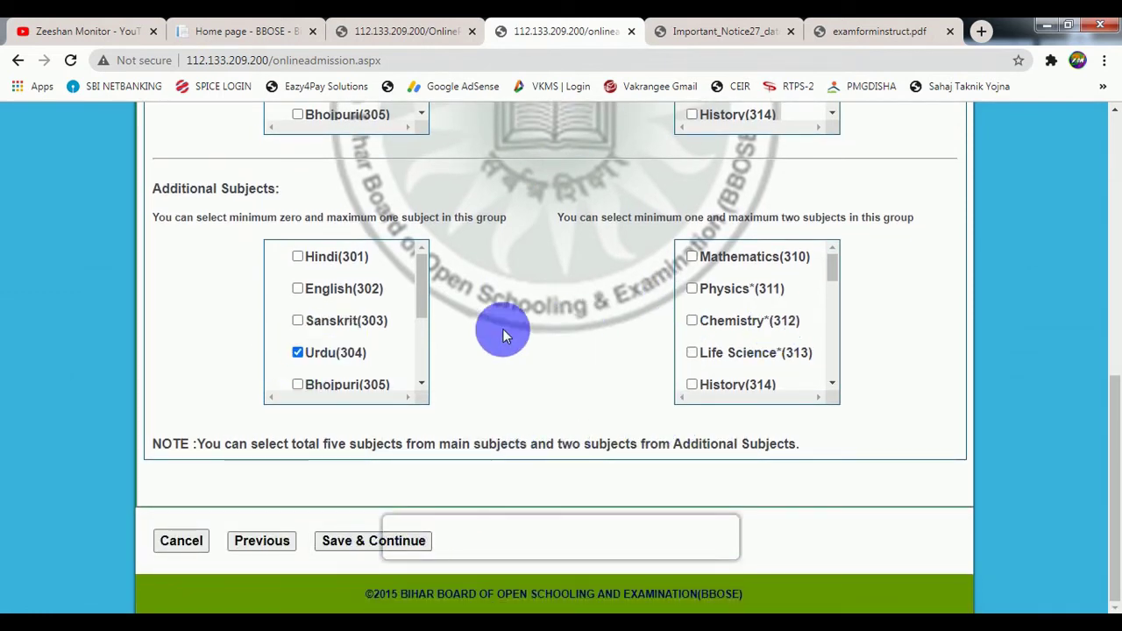
scroll(580, 323, up, 1)
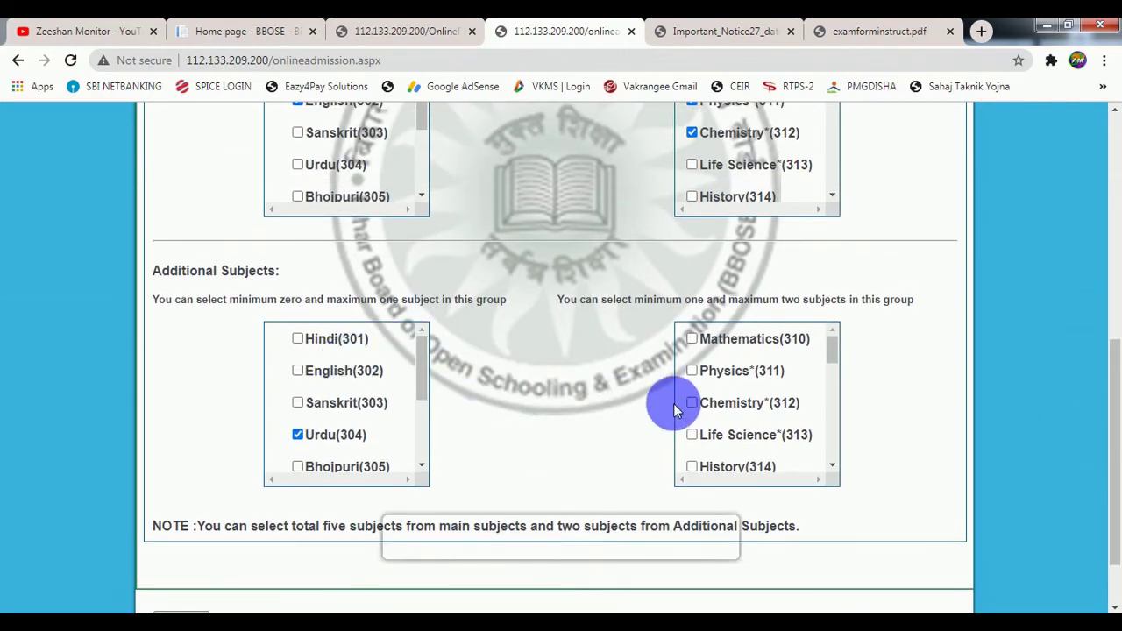
scroll(693, 408, up, 2)
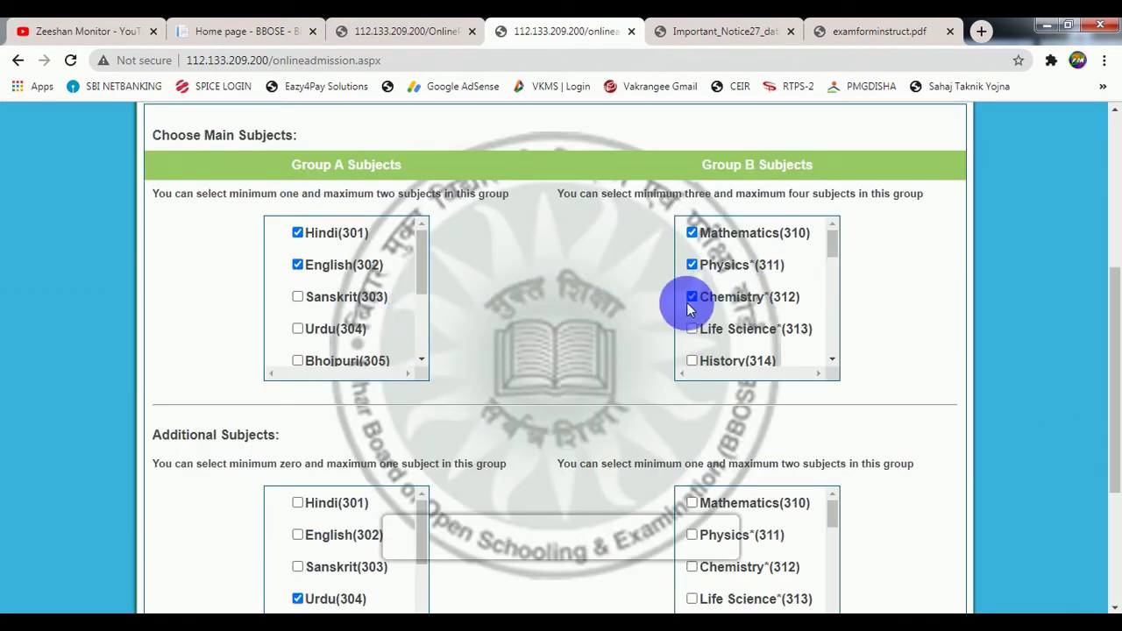
- Save the subject selection, continue to the study center section and set the district to MADHEPURA
scroll(702, 333, down, 3)
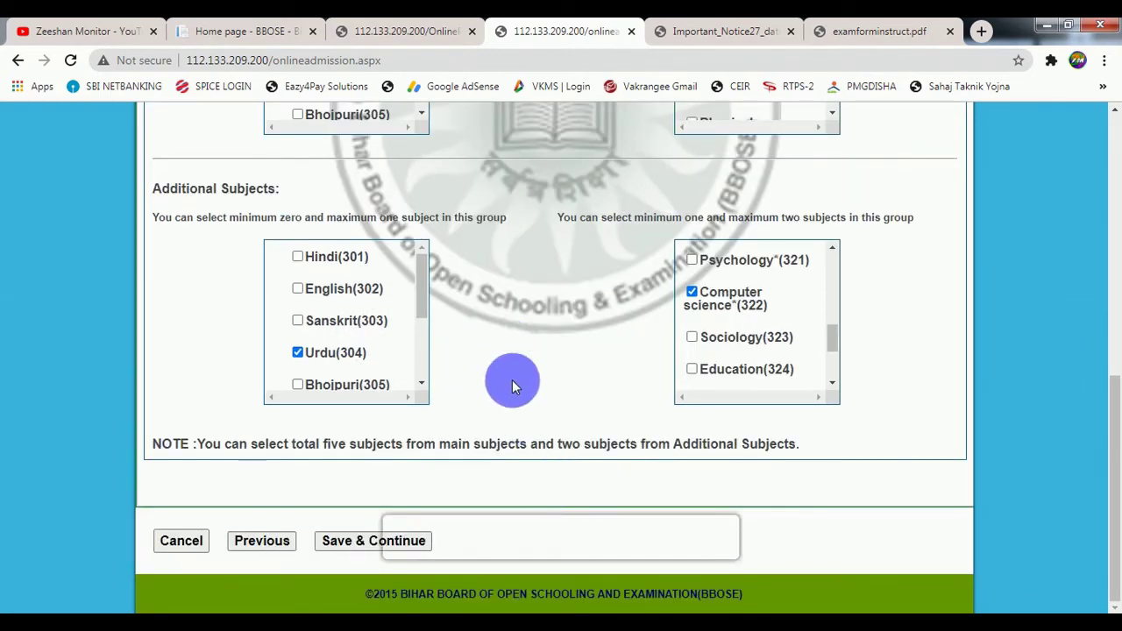
click(375, 542)
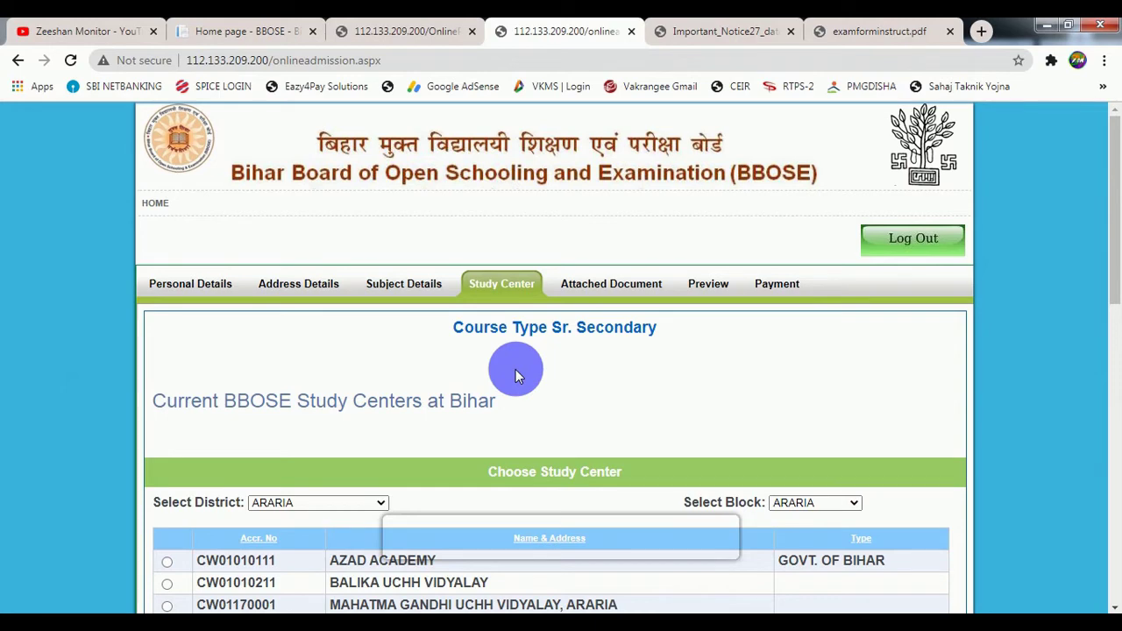
scroll(516, 373, down, 2)
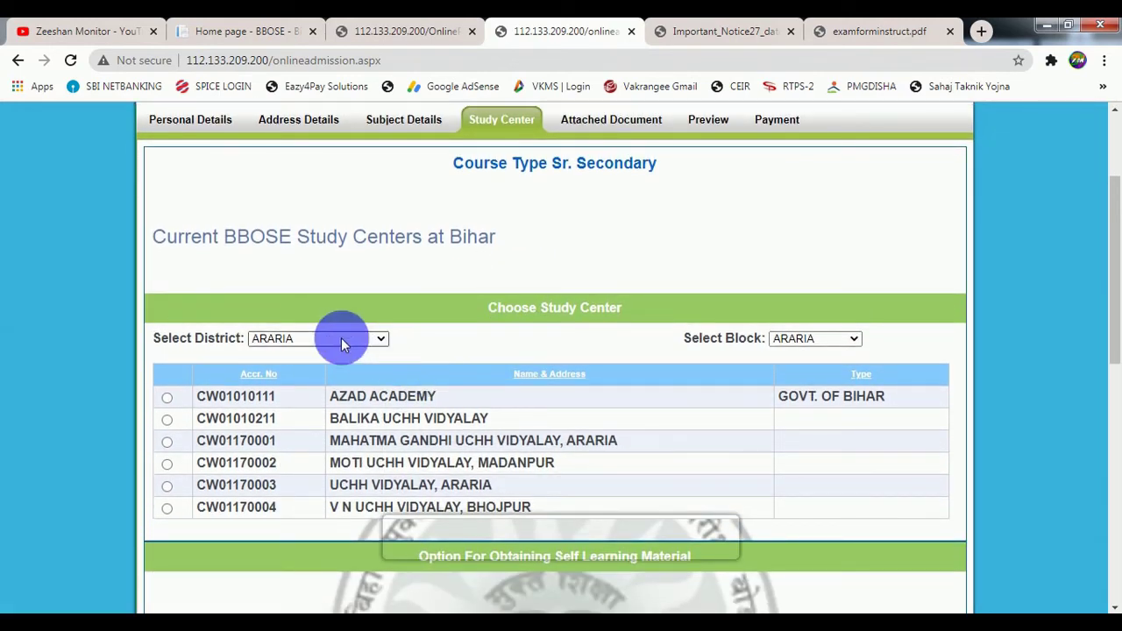
click(315, 340)
scroll(319, 319, down, 1)
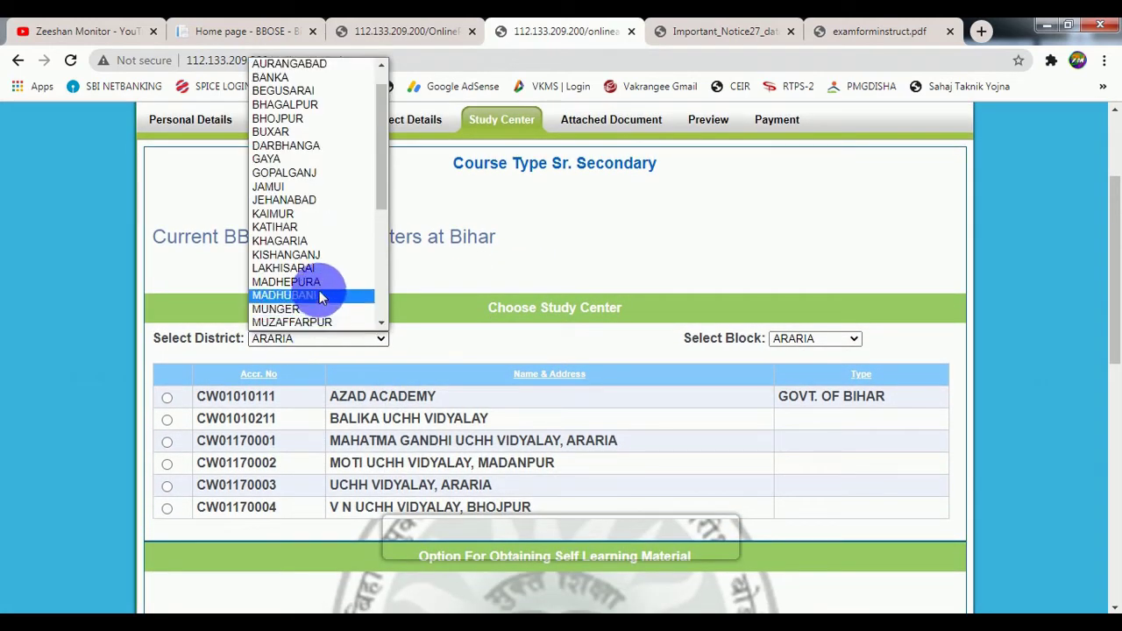
click(321, 283)
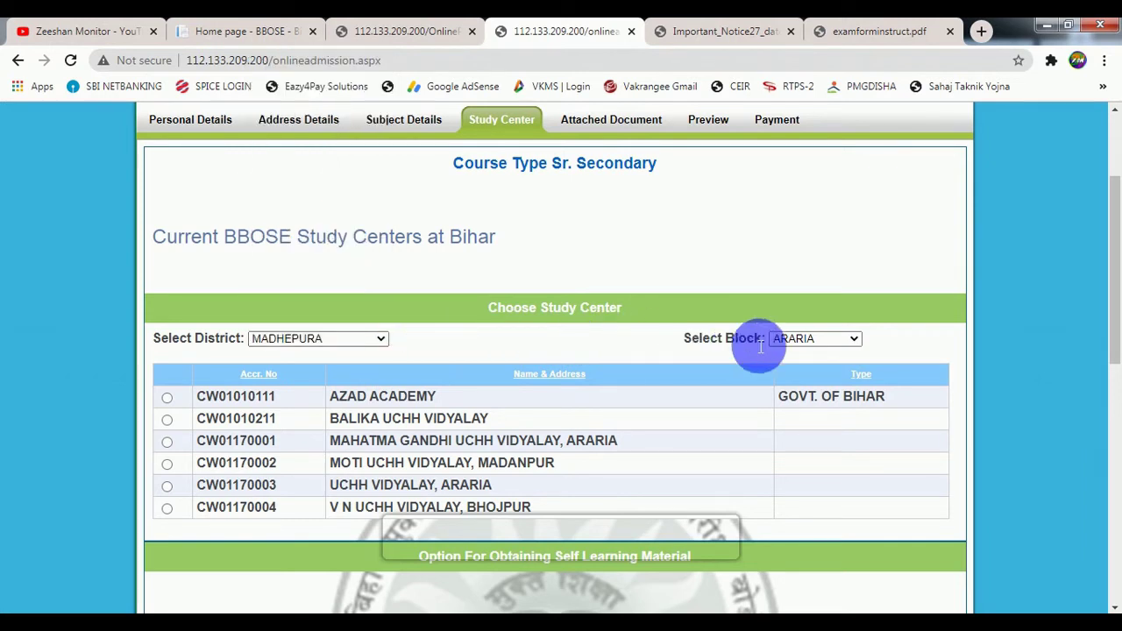
- Set the block to MADHEPURA EAST and choose RAS BIHARI HIGH SCHOOL as the study center
click(796, 349)
click(795, 339)
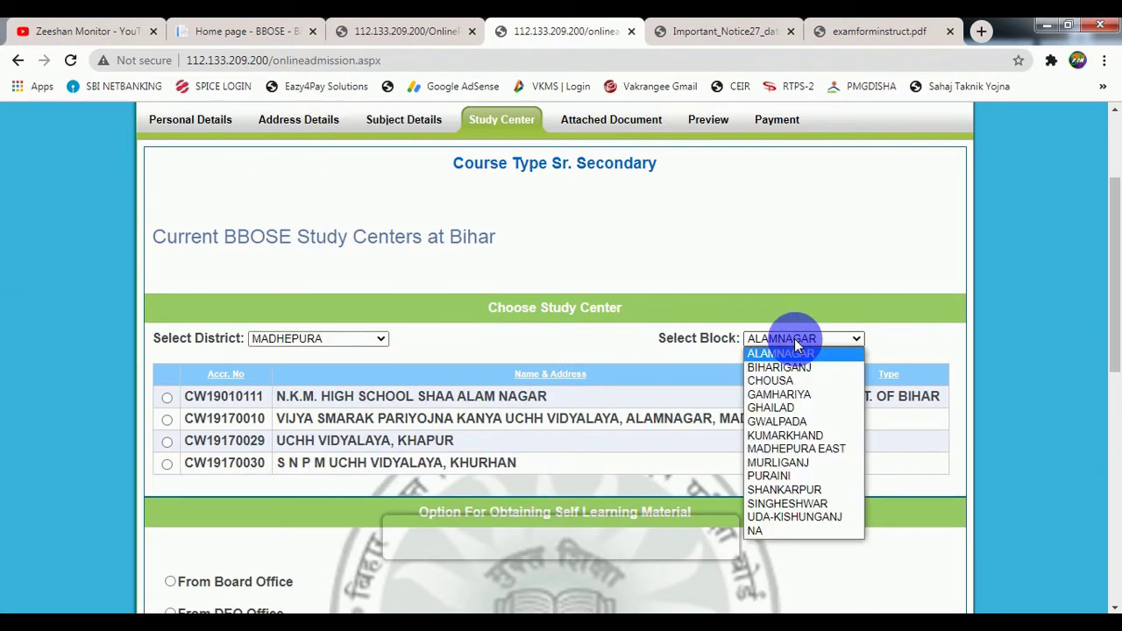
click(786, 449)
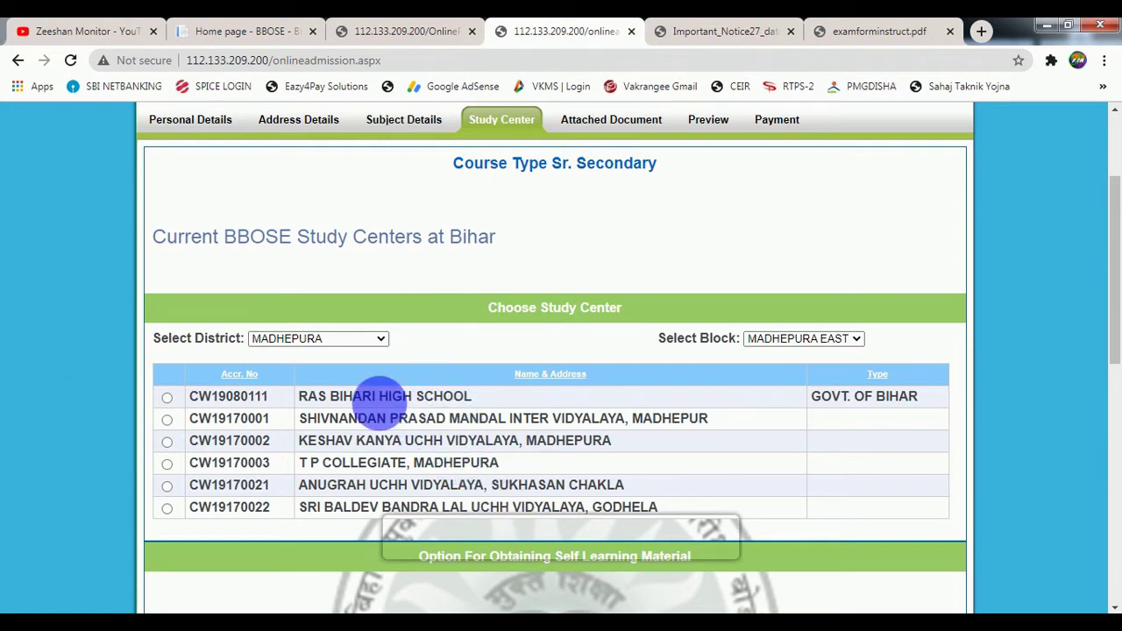
drag(363, 399, 409, 420)
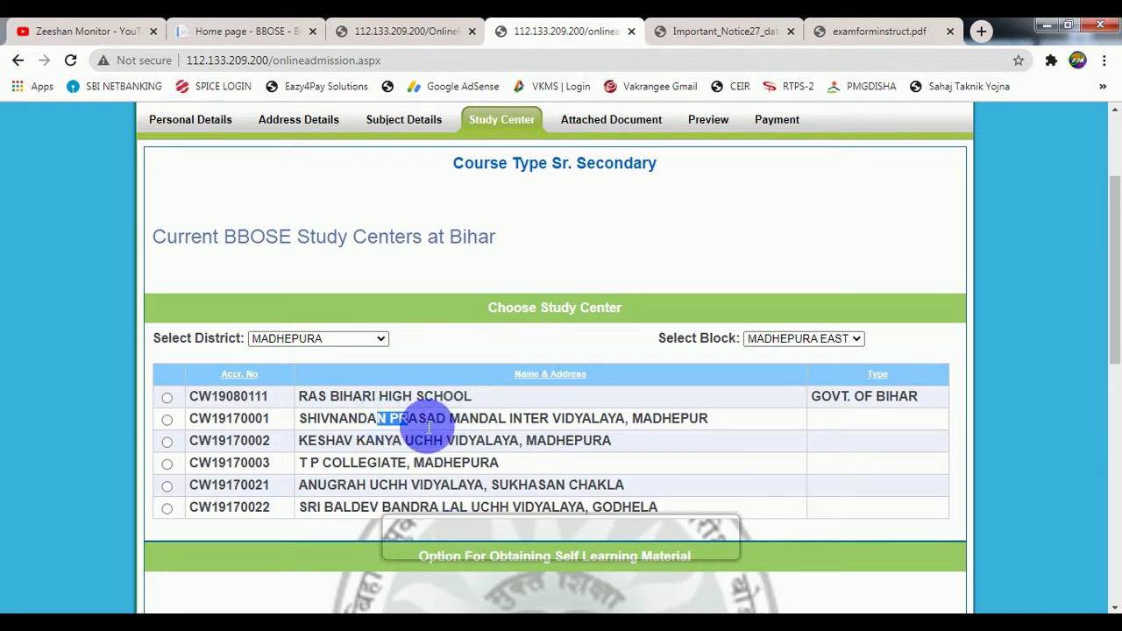
drag(855, 397, 894, 399)
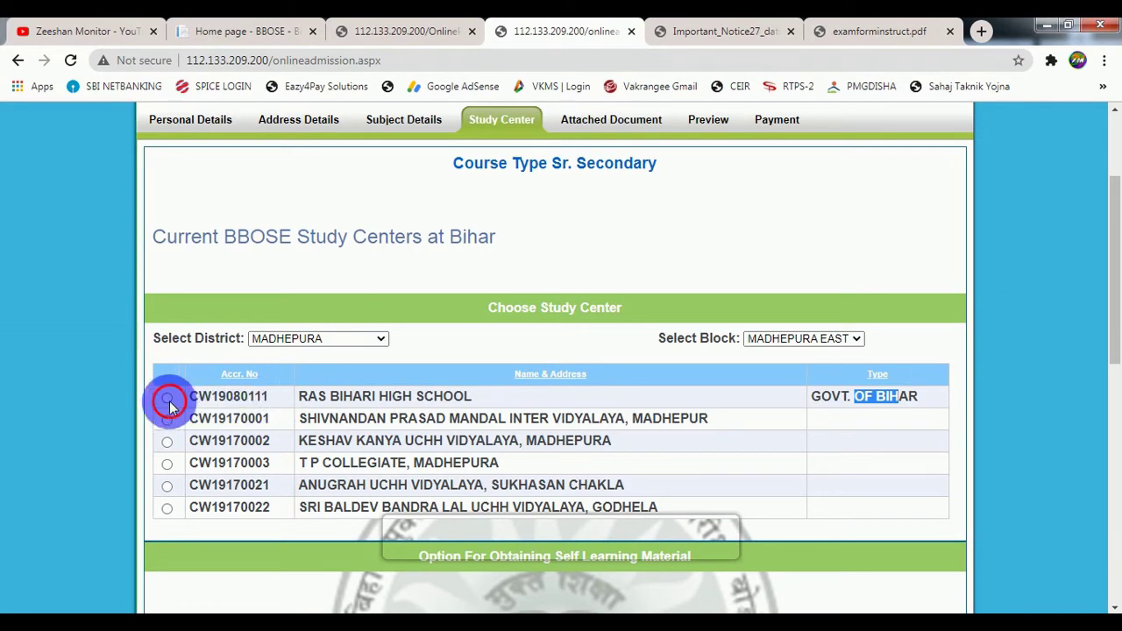
- Choose to receive the self learning material by Speed Post (Rs.300) at the Adhaar card address
scroll(388, 399, down, 5)
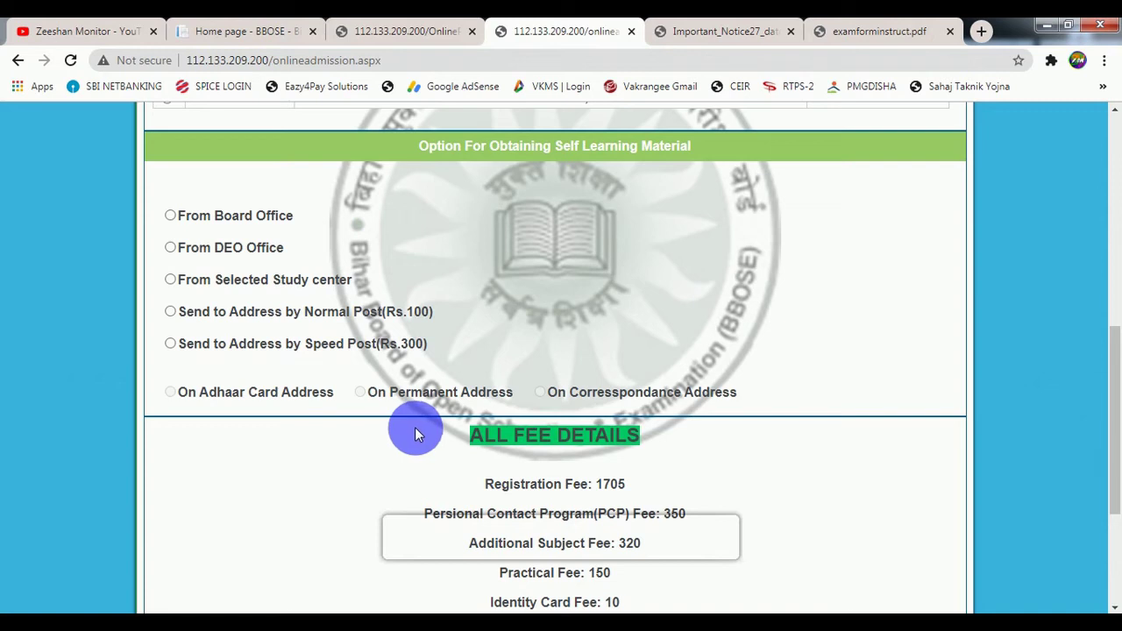
click(170, 217)
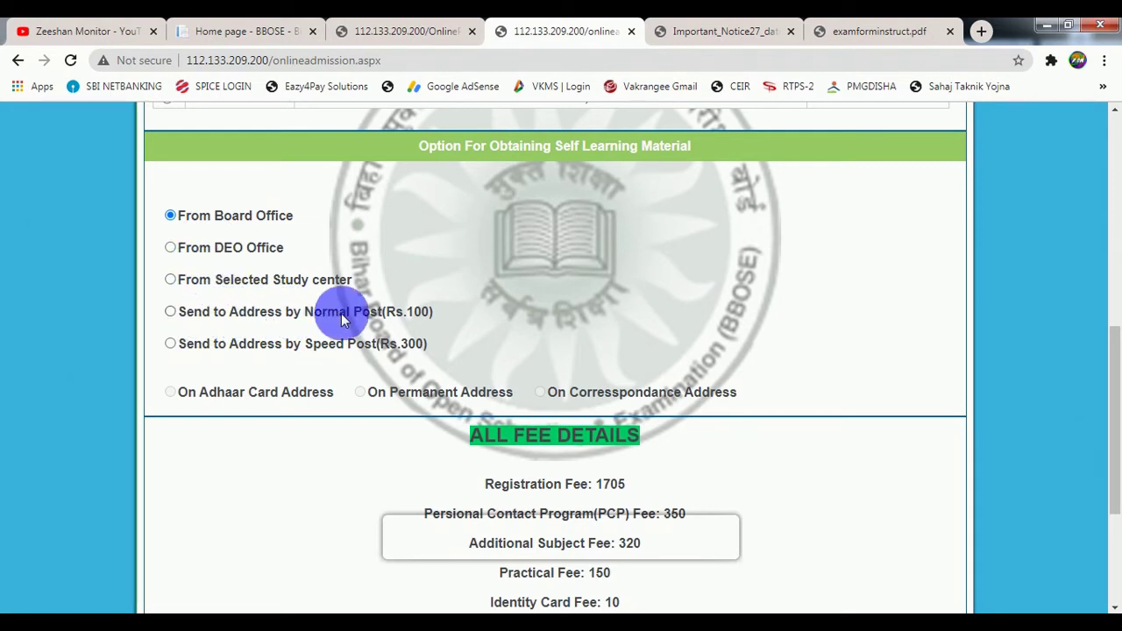
click(171, 314)
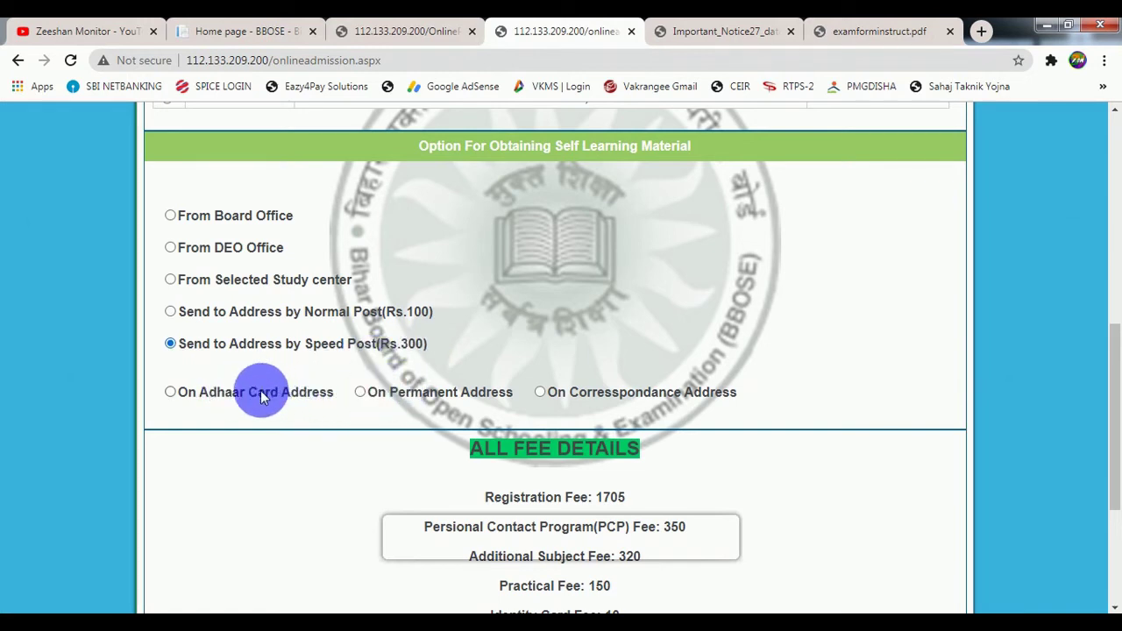
click(395, 396)
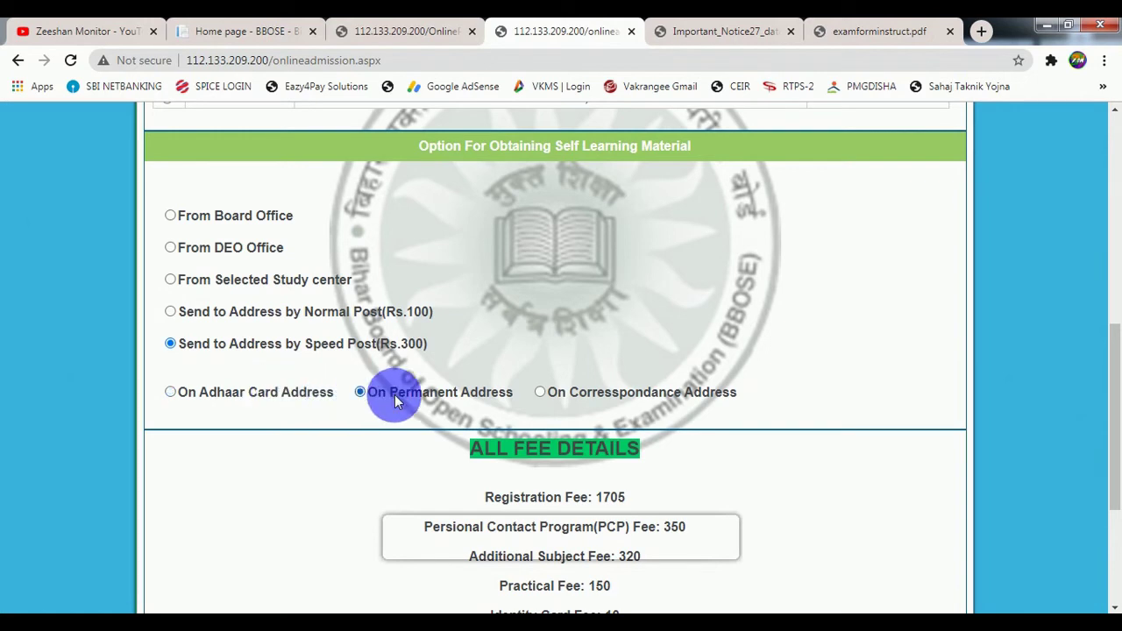
click(242, 392)
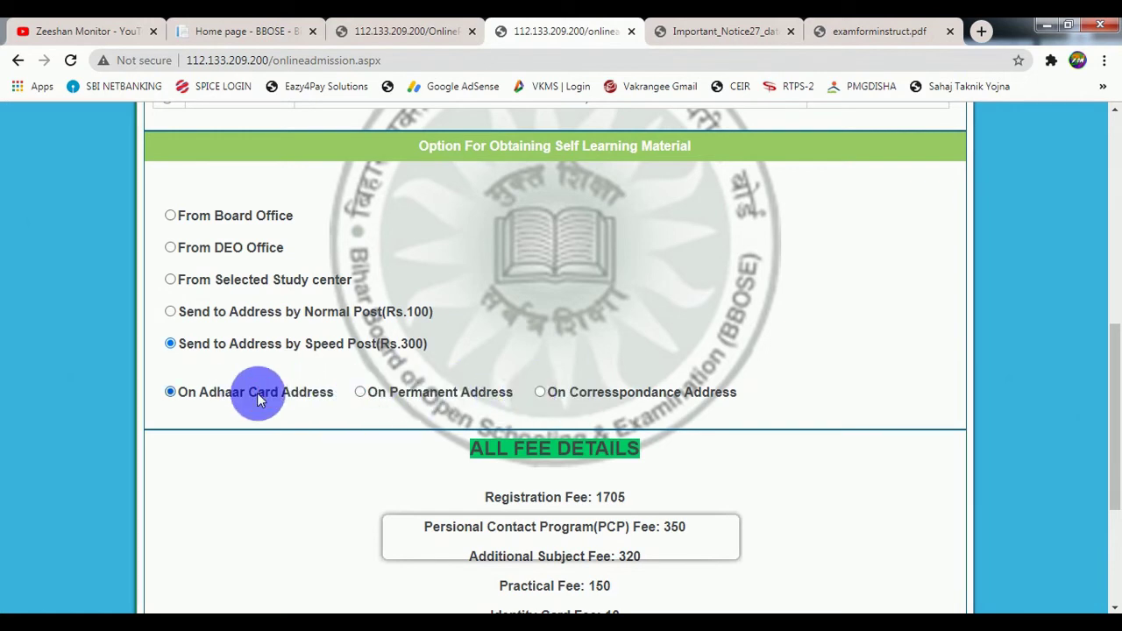
- Examine the itemised fee details, from the registration fee to the book delivery charge and total fee
scroll(371, 399, down, 2)
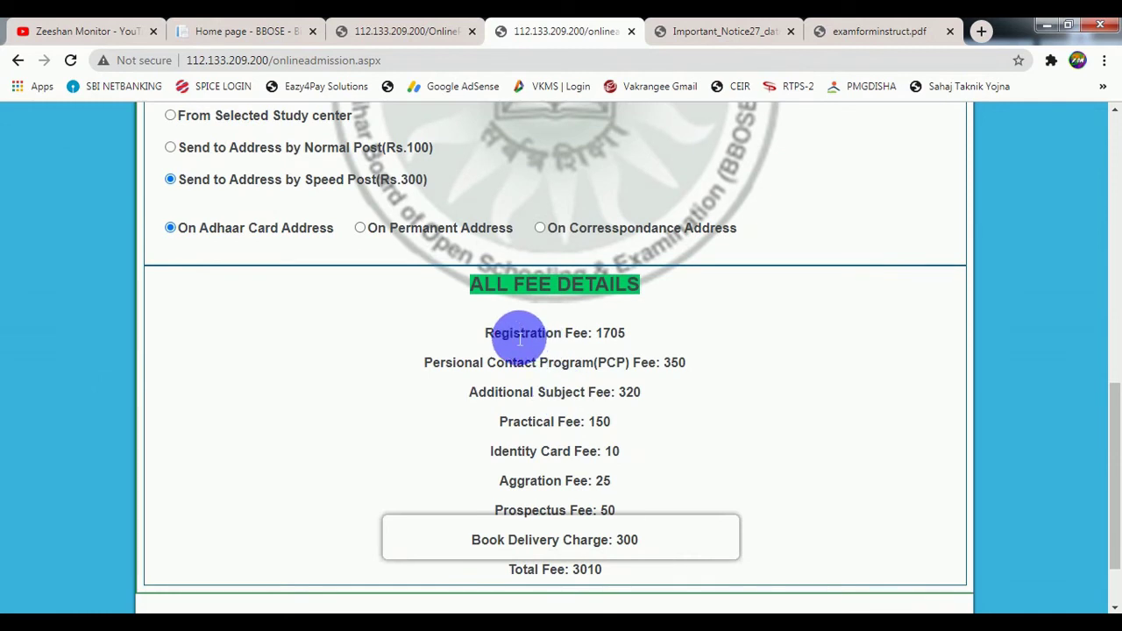
drag(520, 340, 630, 342)
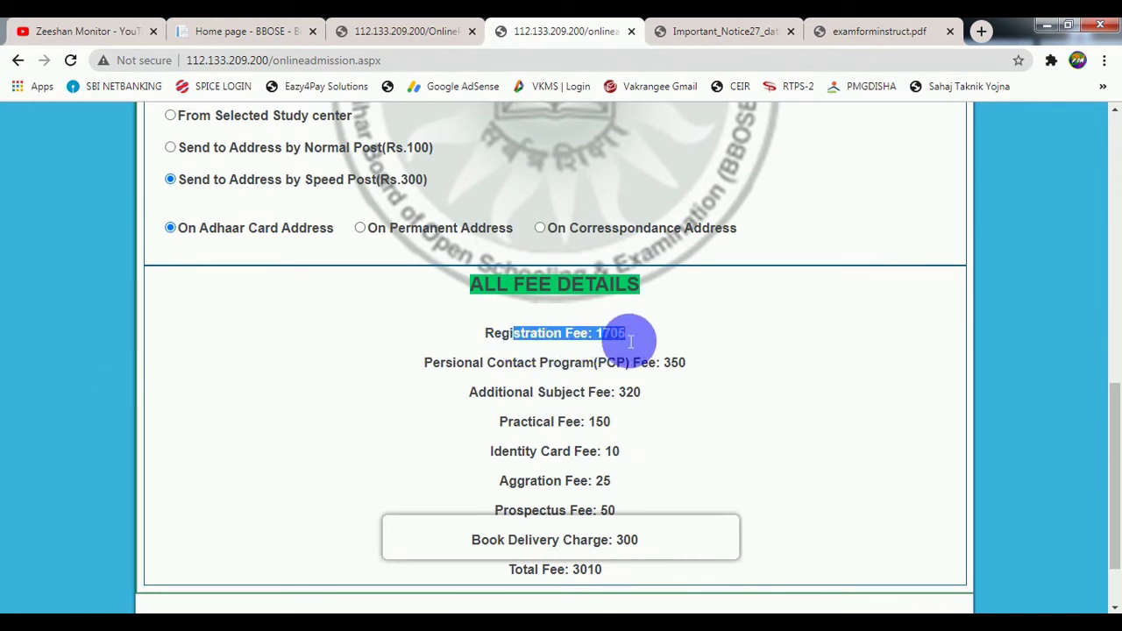
drag(497, 363, 580, 369)
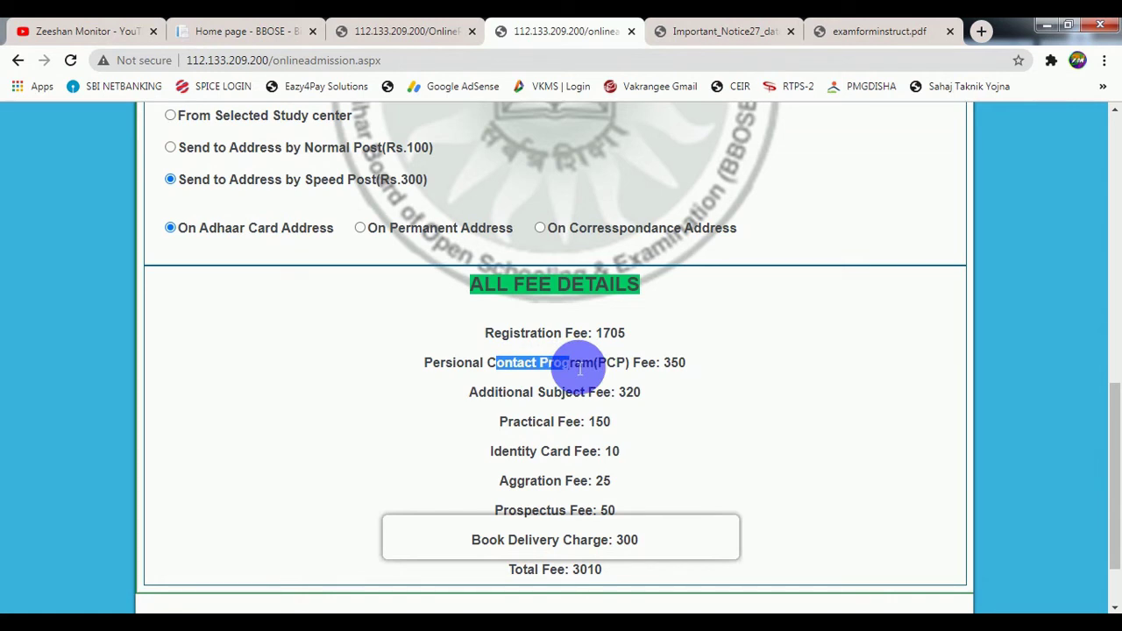
click(580, 369)
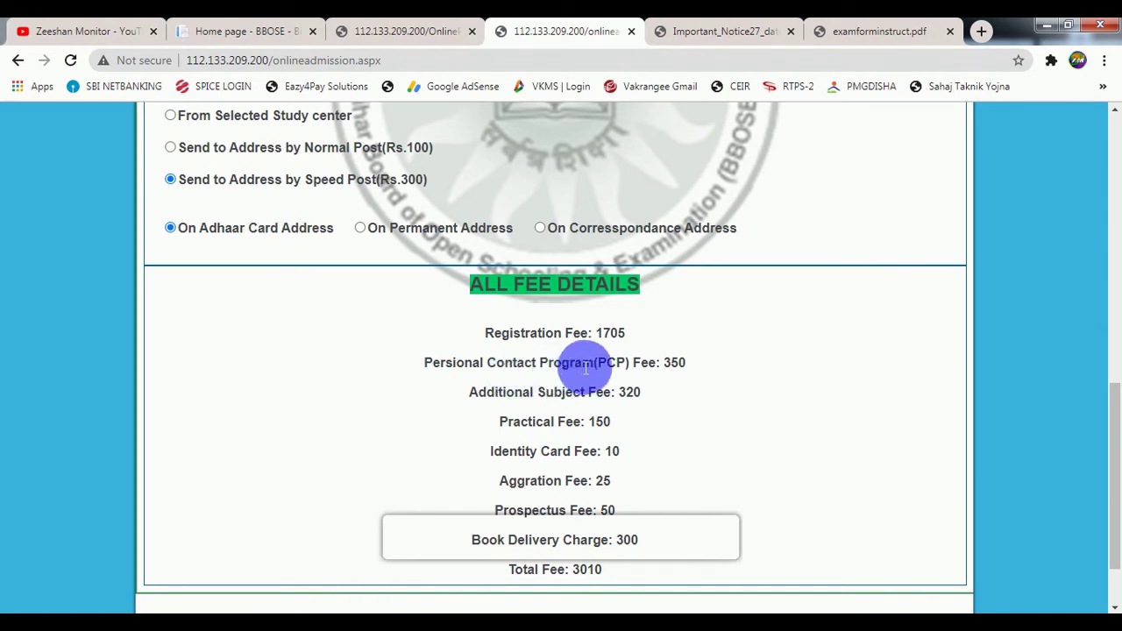
double_click(674, 366)
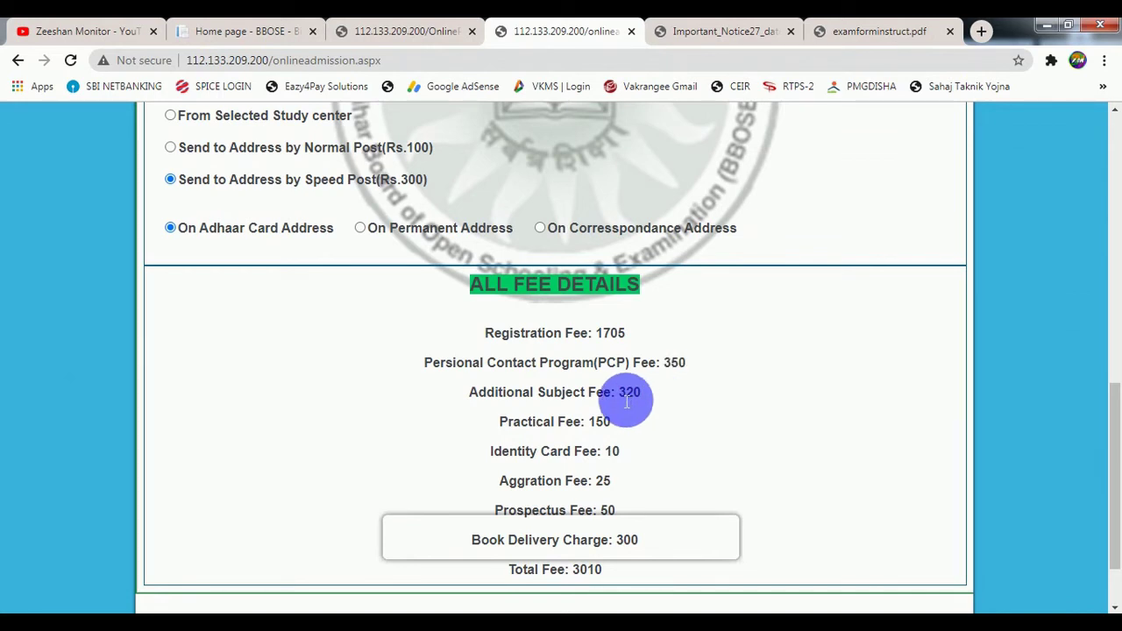
double_click(628, 396)
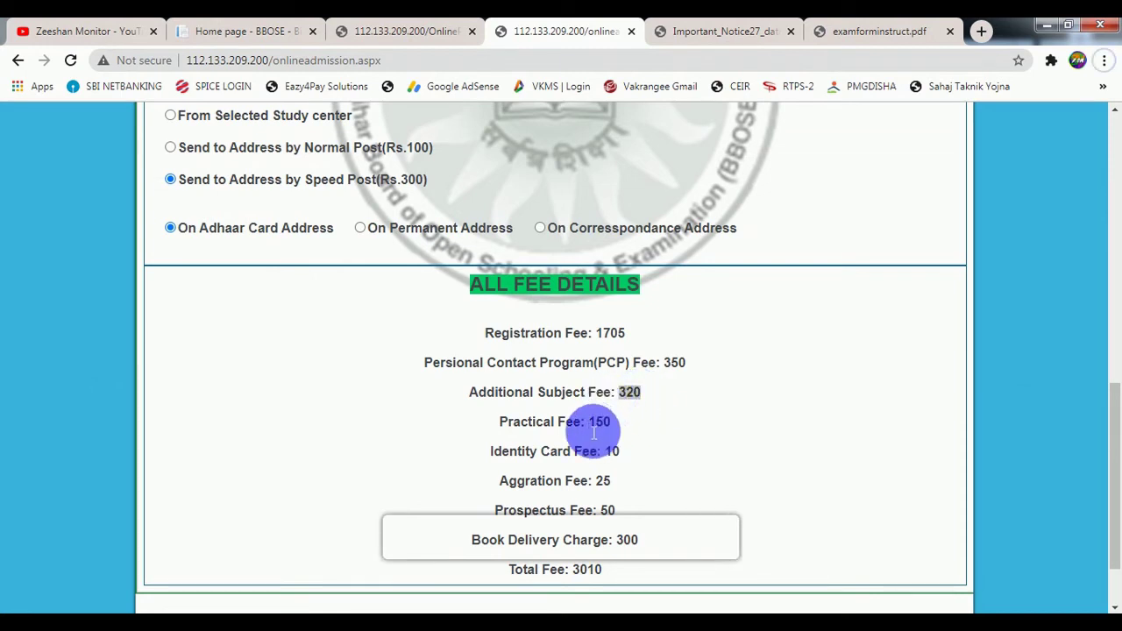
double_click(603, 423)
double_click(612, 452)
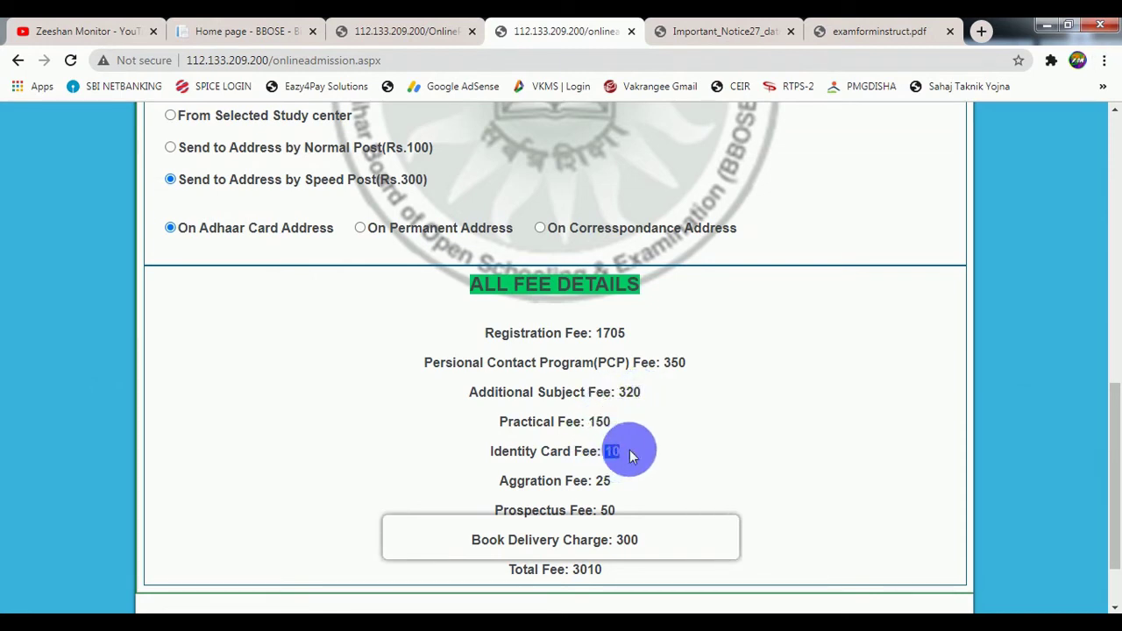
scroll(631, 450, down, 1)
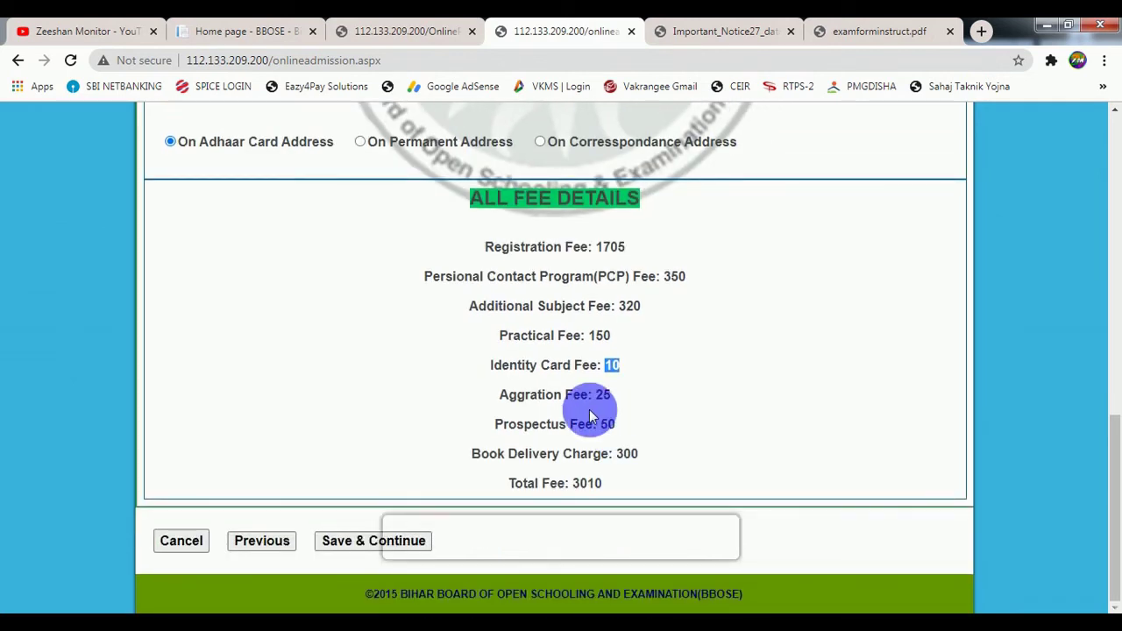
double_click(606, 395)
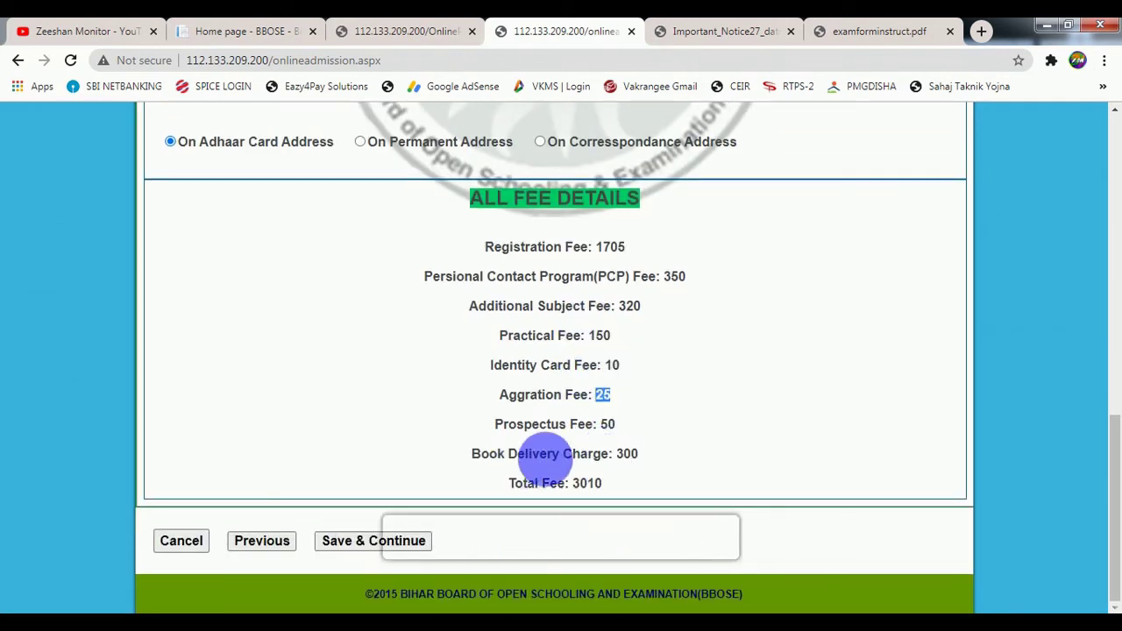
double_click(626, 453)
drag(503, 483, 604, 487)
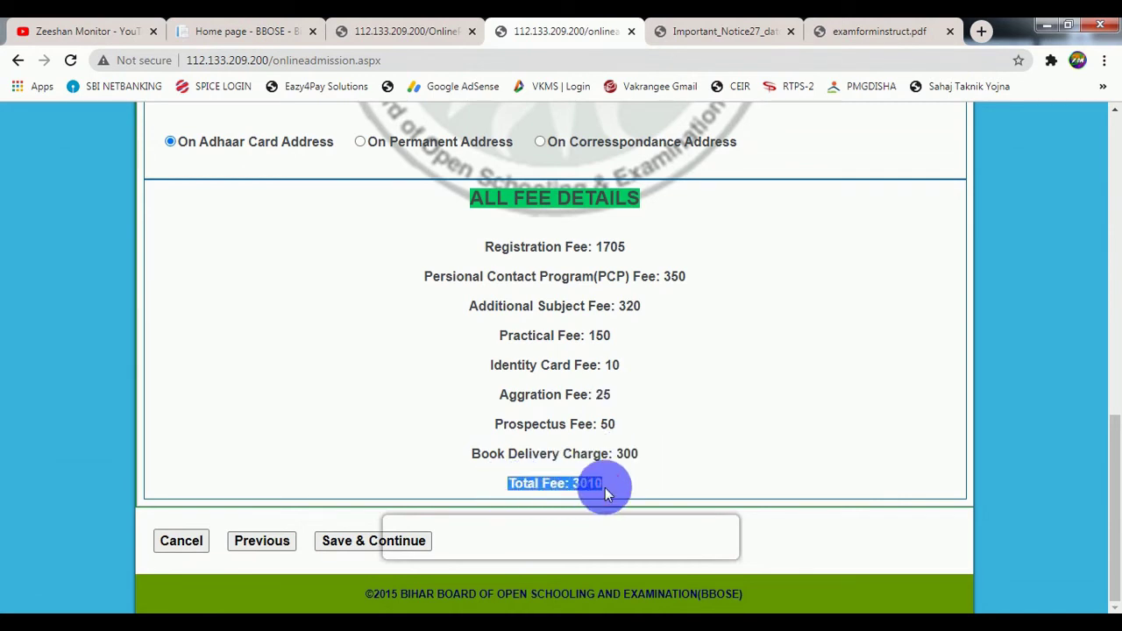
click(605, 489)
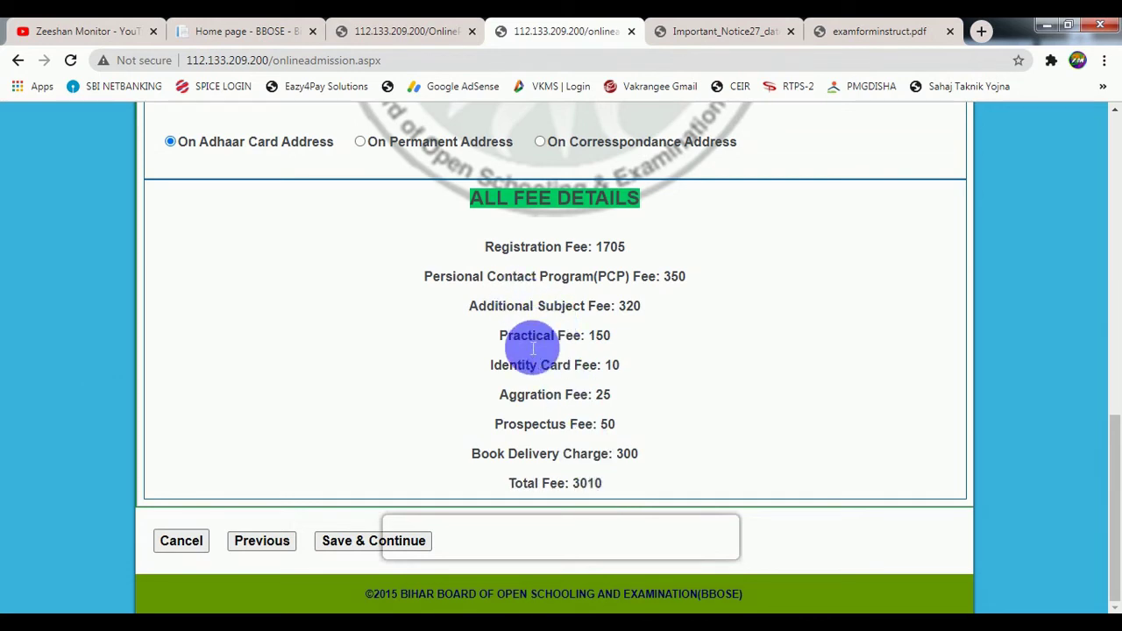
drag(517, 307, 614, 318)
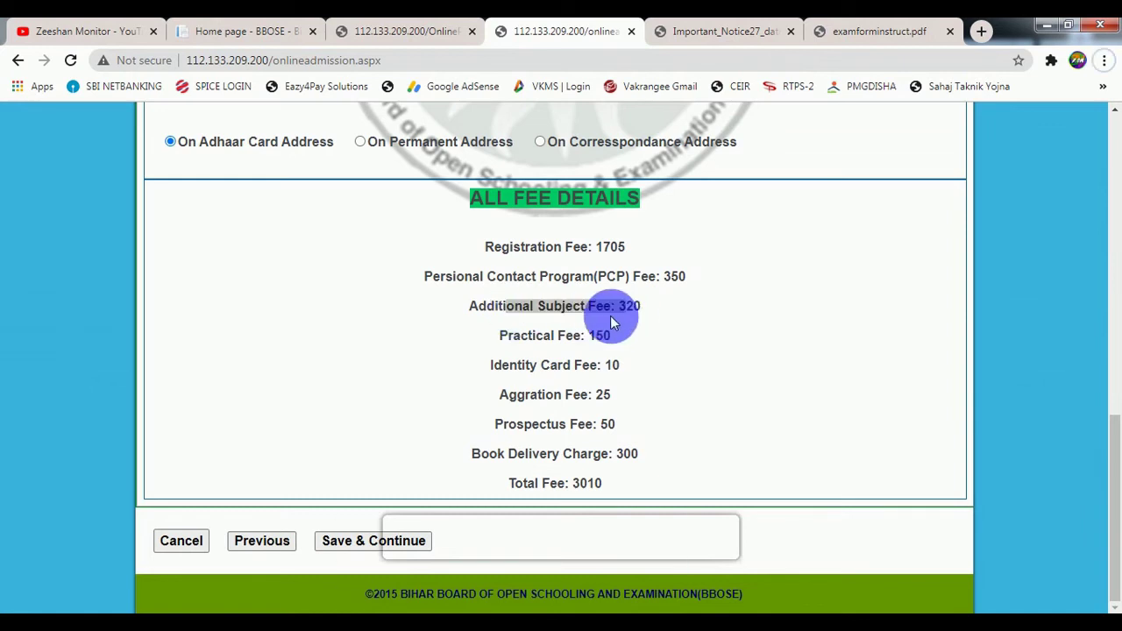
click(586, 309)
drag(543, 307, 638, 316)
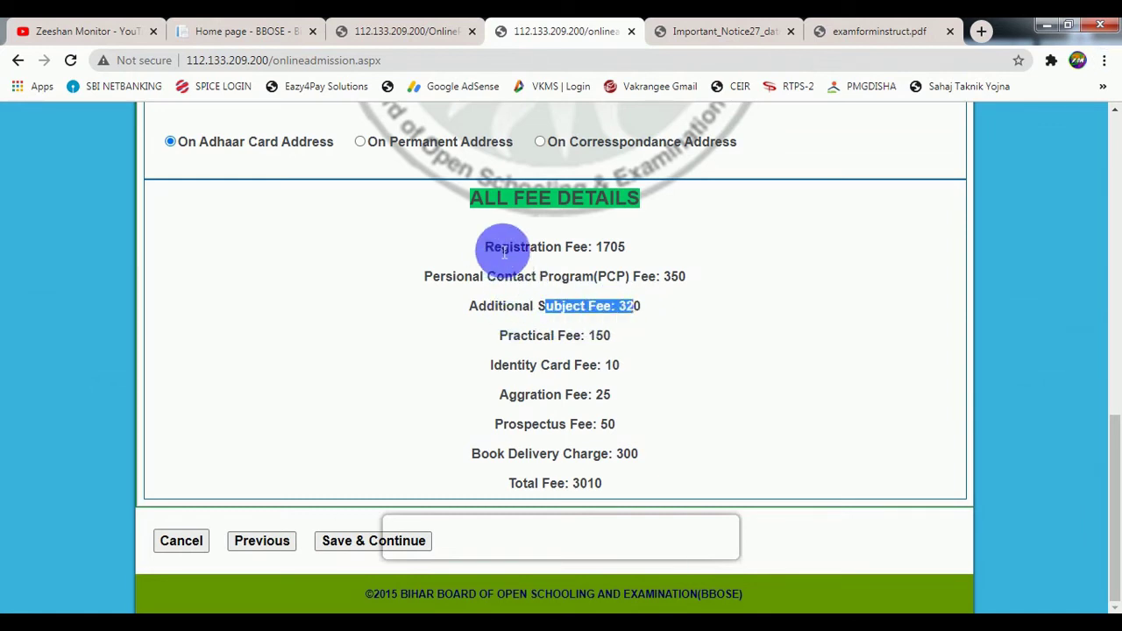
- Save the study center details, continue to the attached documents and try to upload the applicant's photo
click(367, 542)
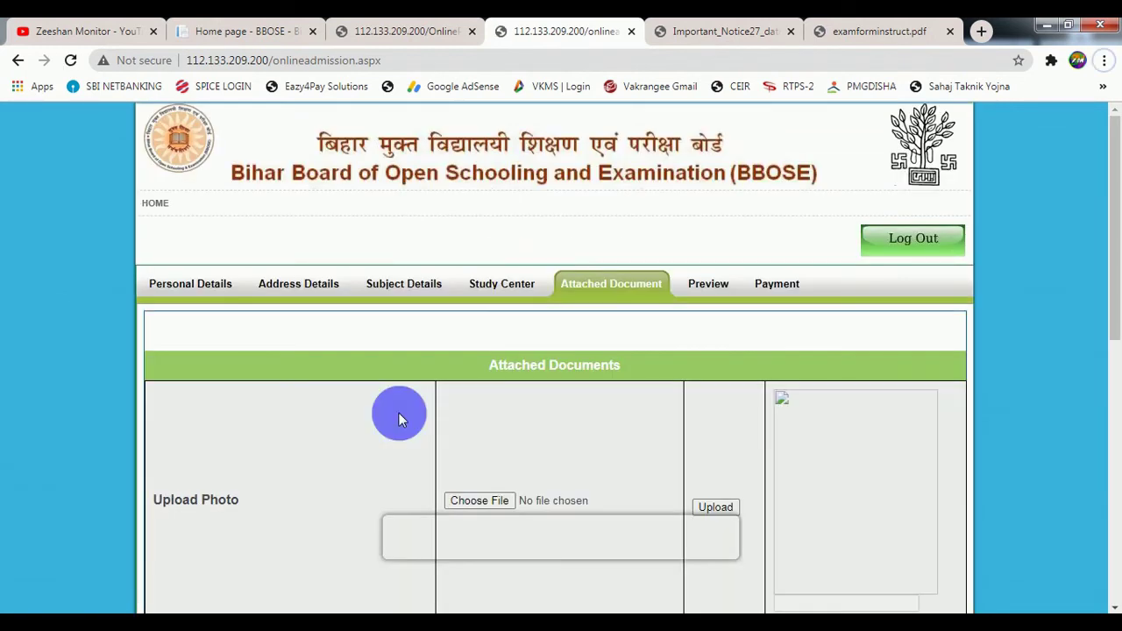
scroll(399, 419, down, 1)
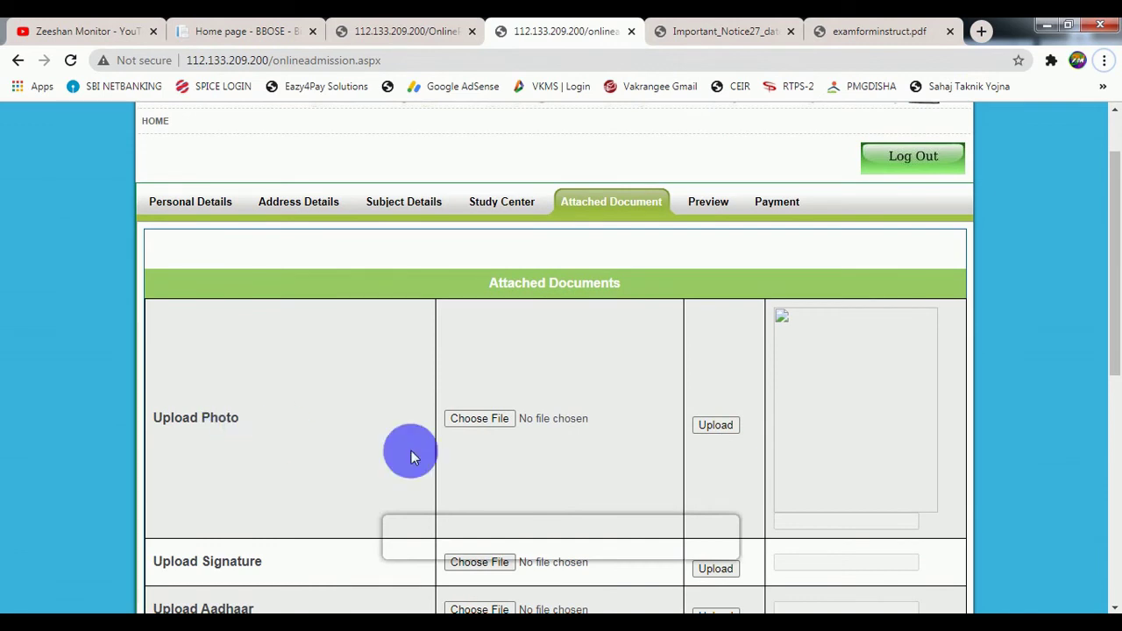
click(464, 425)
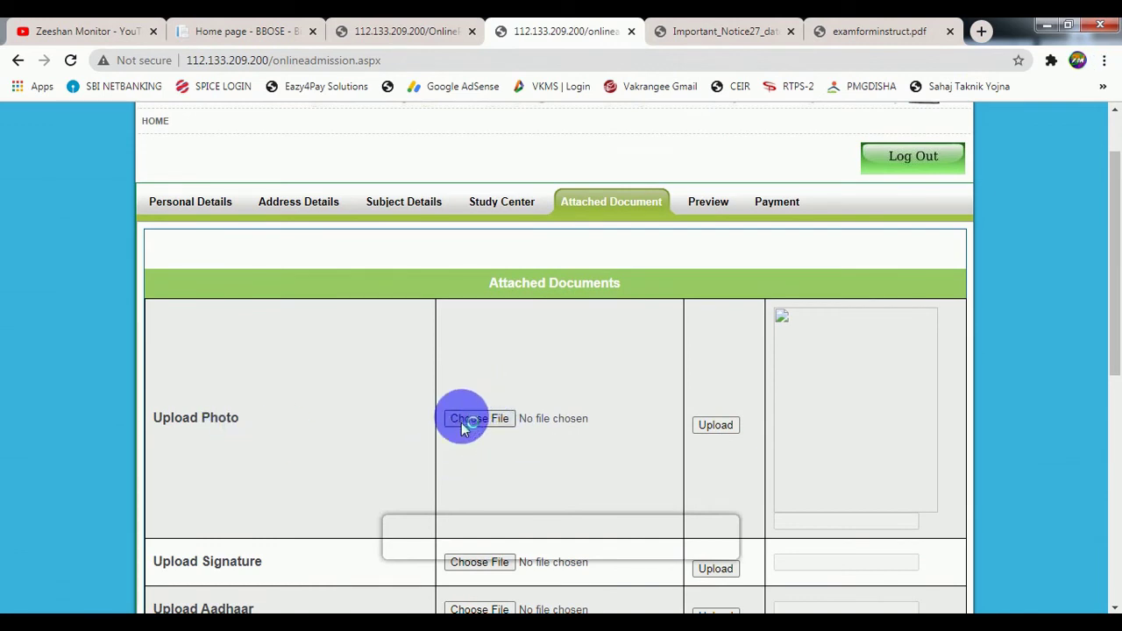
double_click(328, 321)
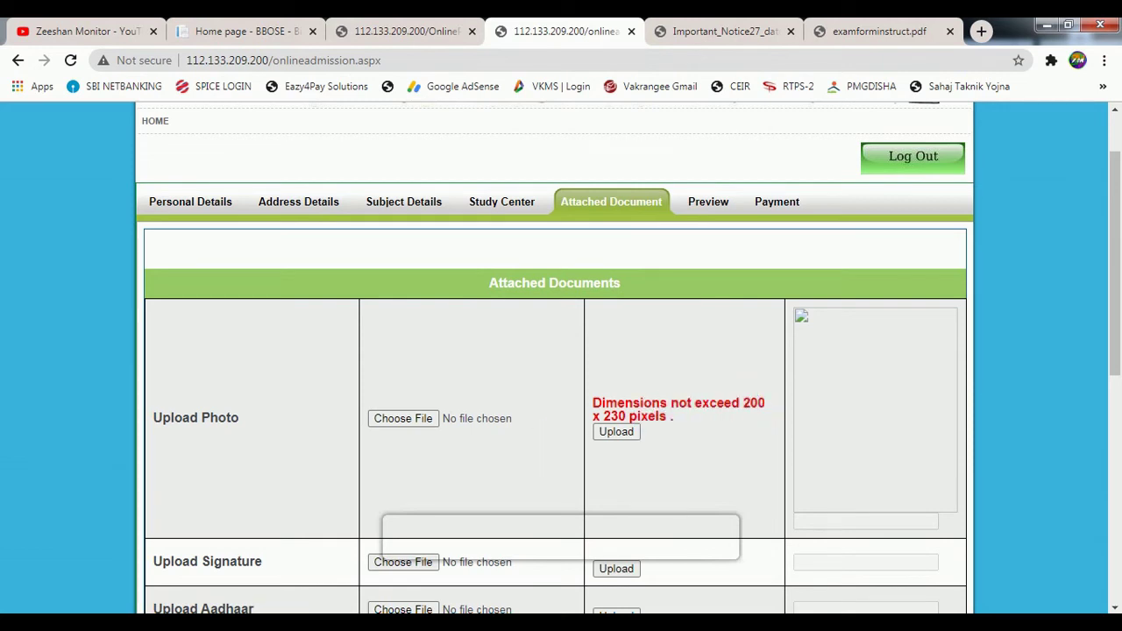
- Switch to RIOT, where the applicant's photo is open for optimization
key(alt+Tab)
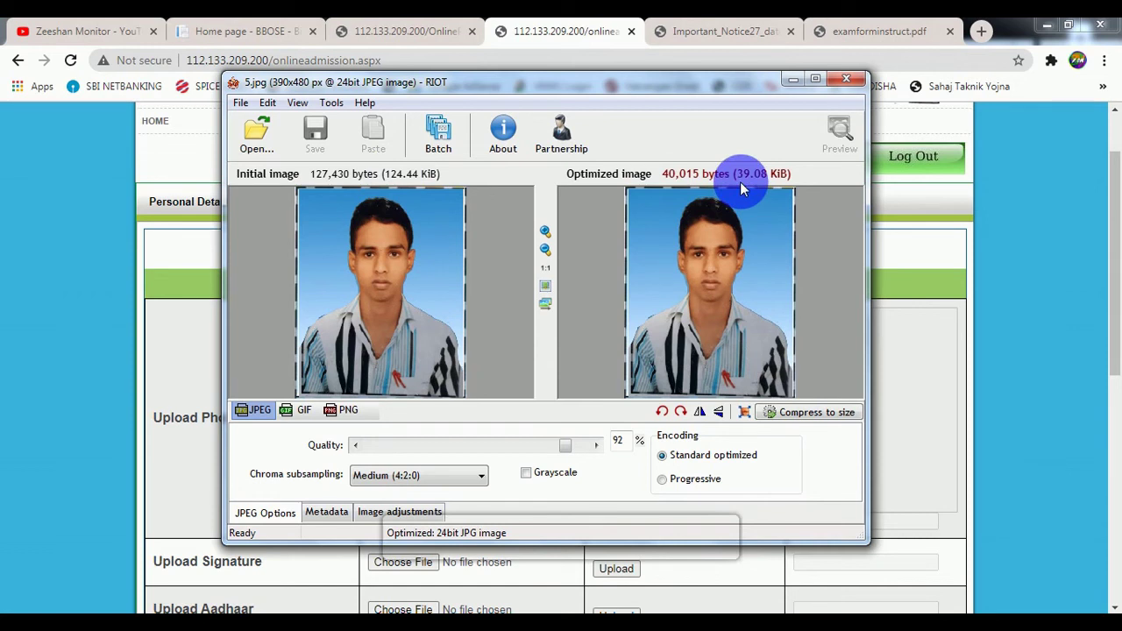
click(822, 412)
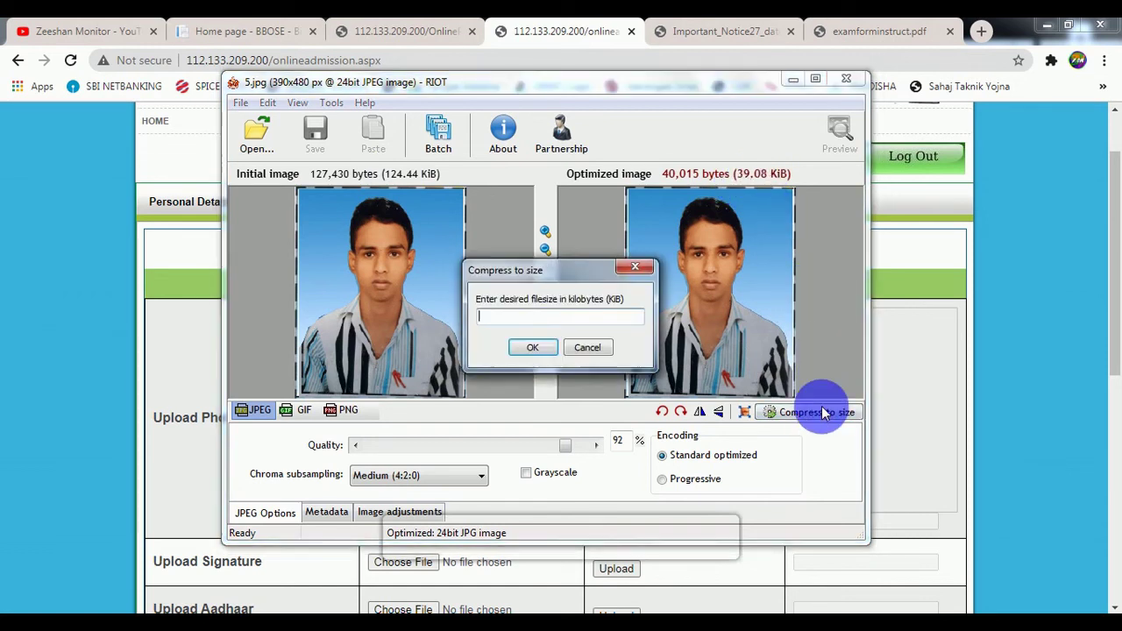
click(529, 346)
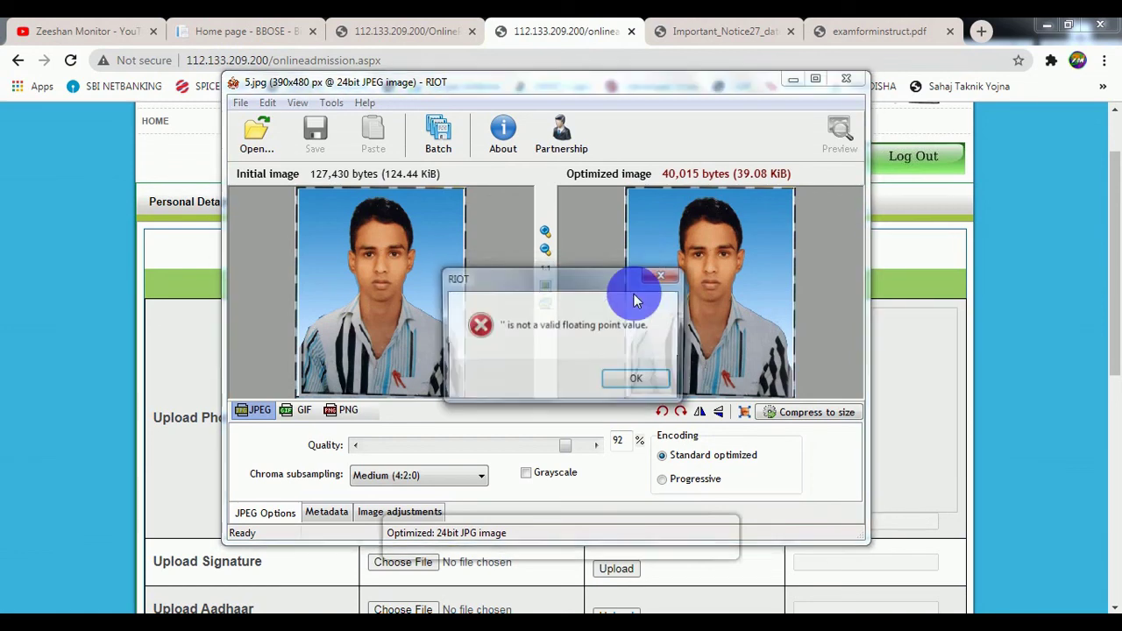
click(668, 278)
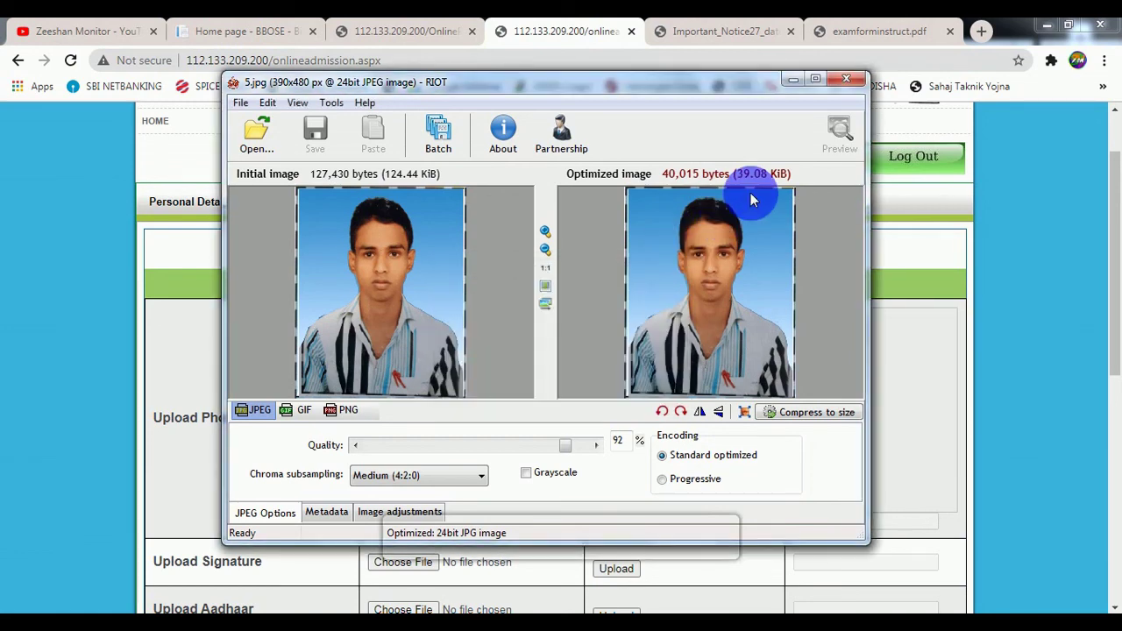
- Resample the applicant's photo to 200 pixels wide and 230 pixels high, and save the resized image
click(744, 411)
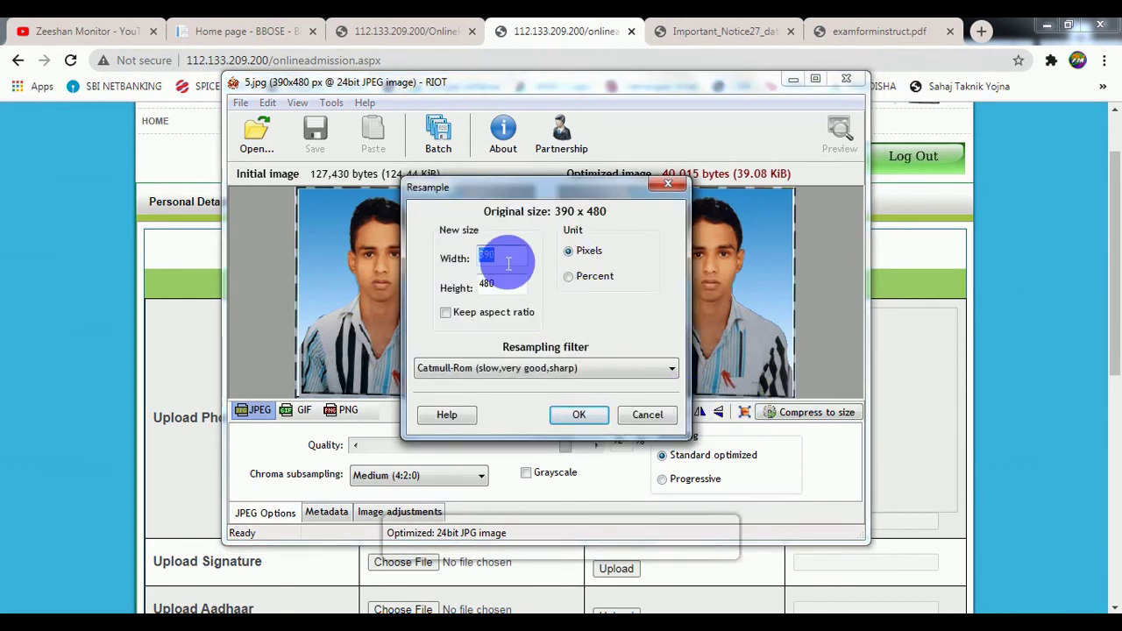
click(970, 361)
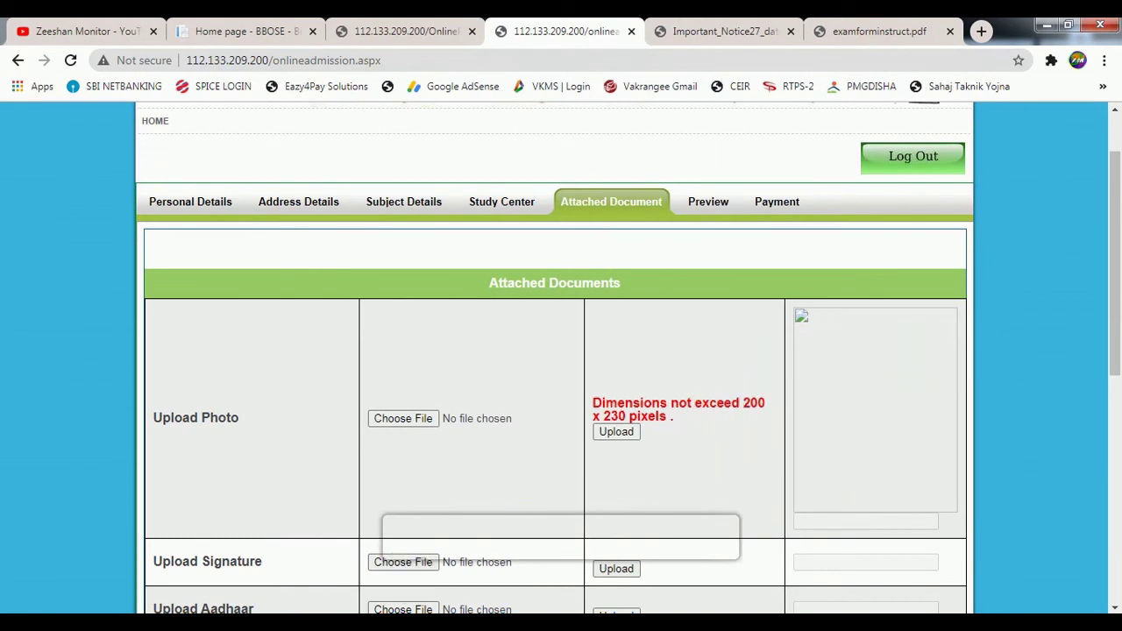
key(alt+Tab)
text(2)
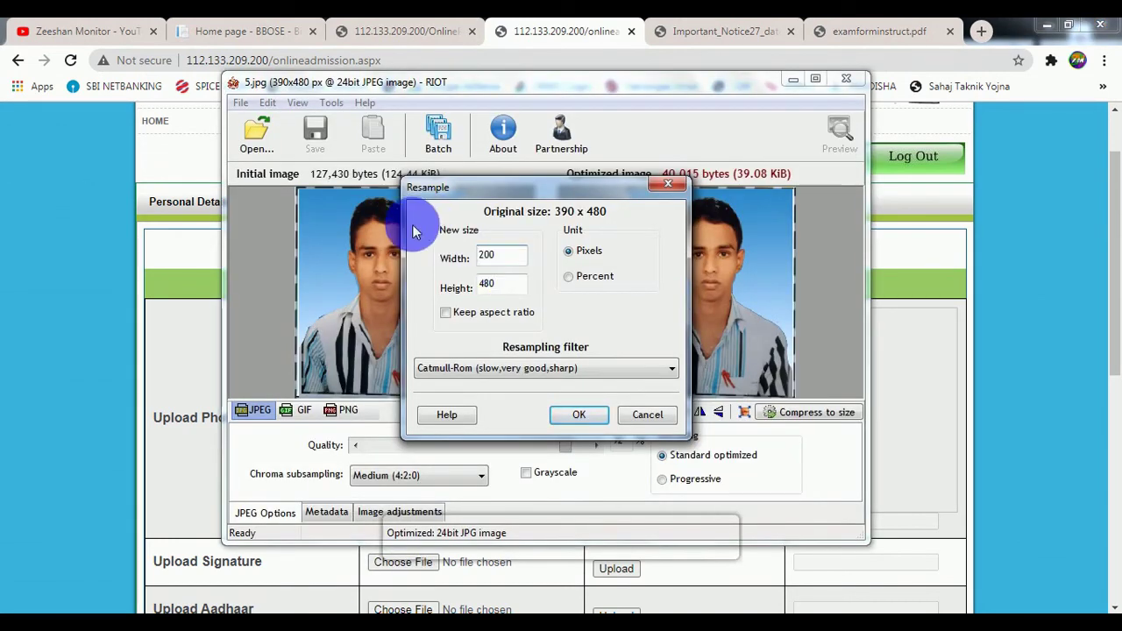
double_click(506, 285)
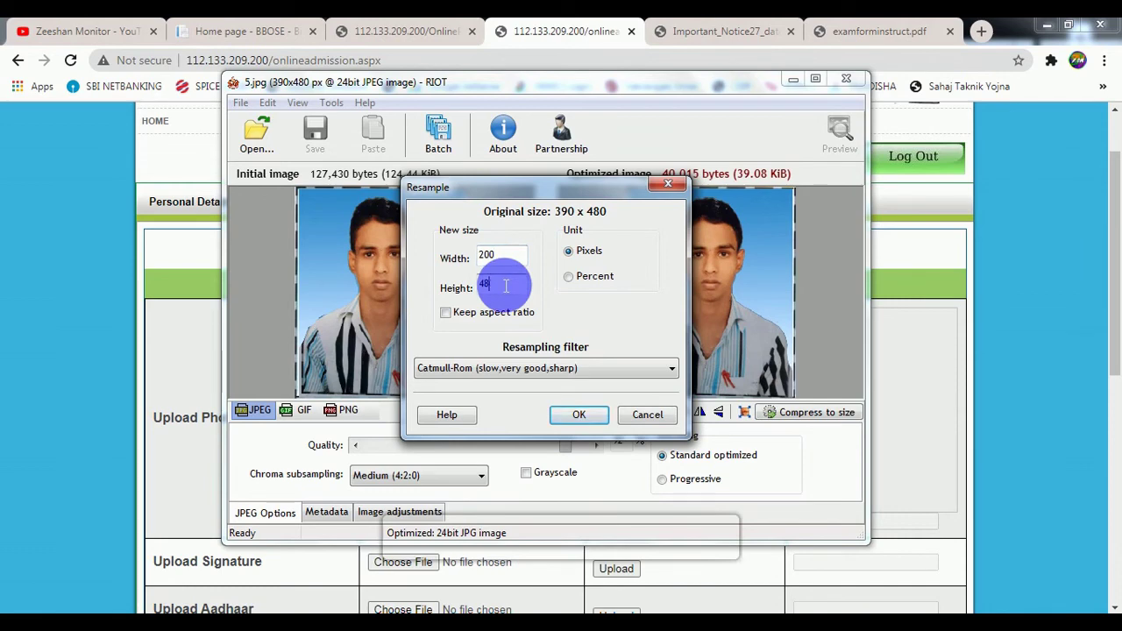
text(230)
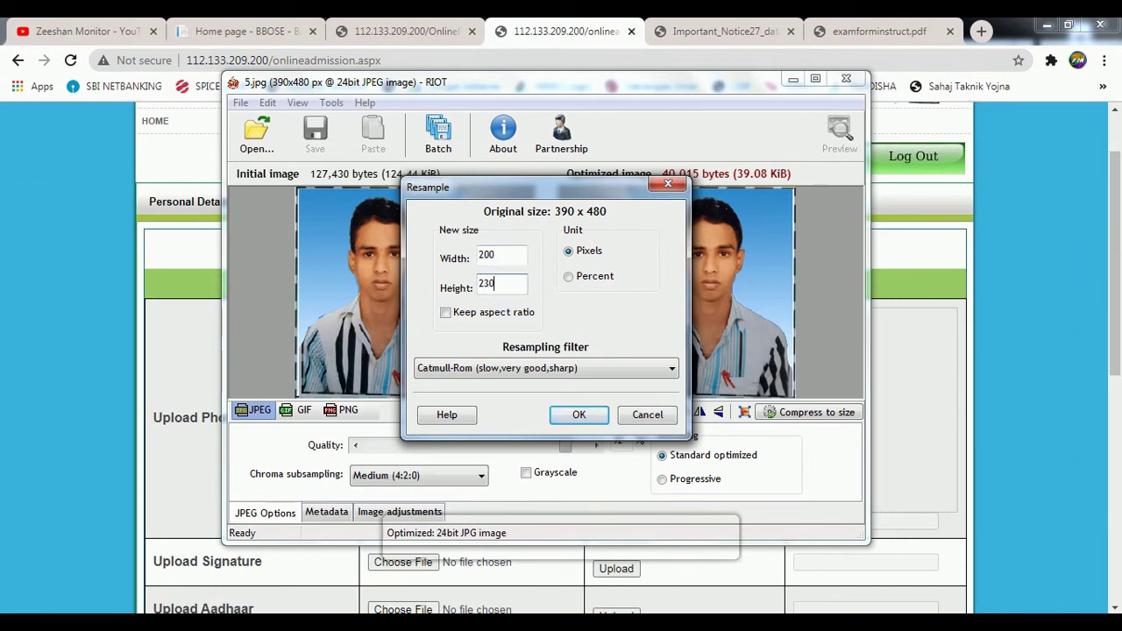
click(577, 417)
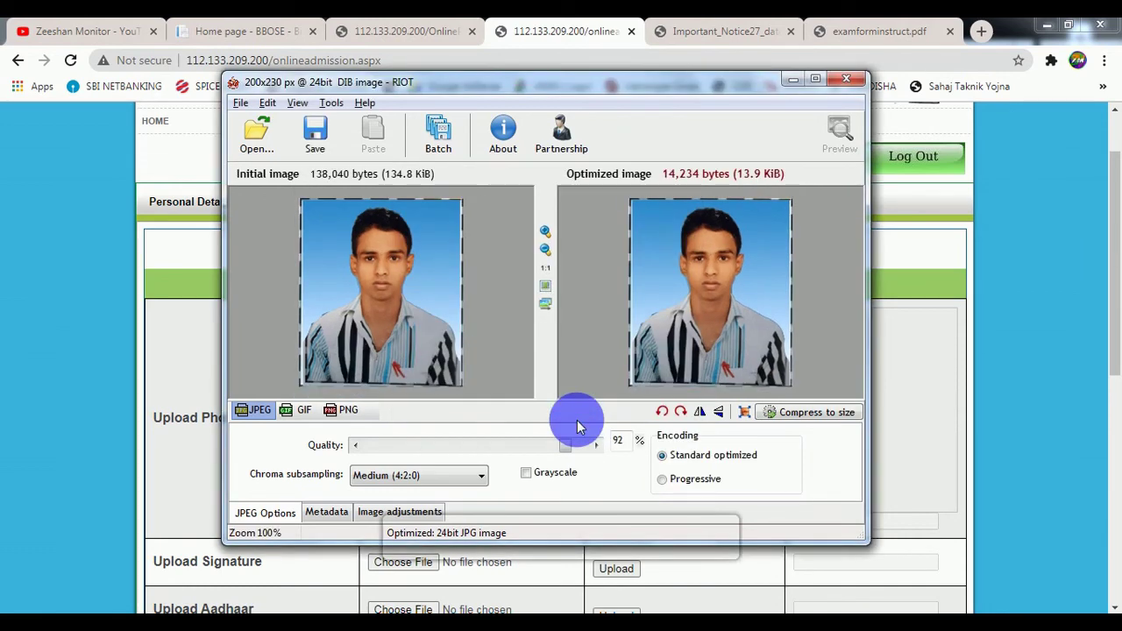
click(318, 135)
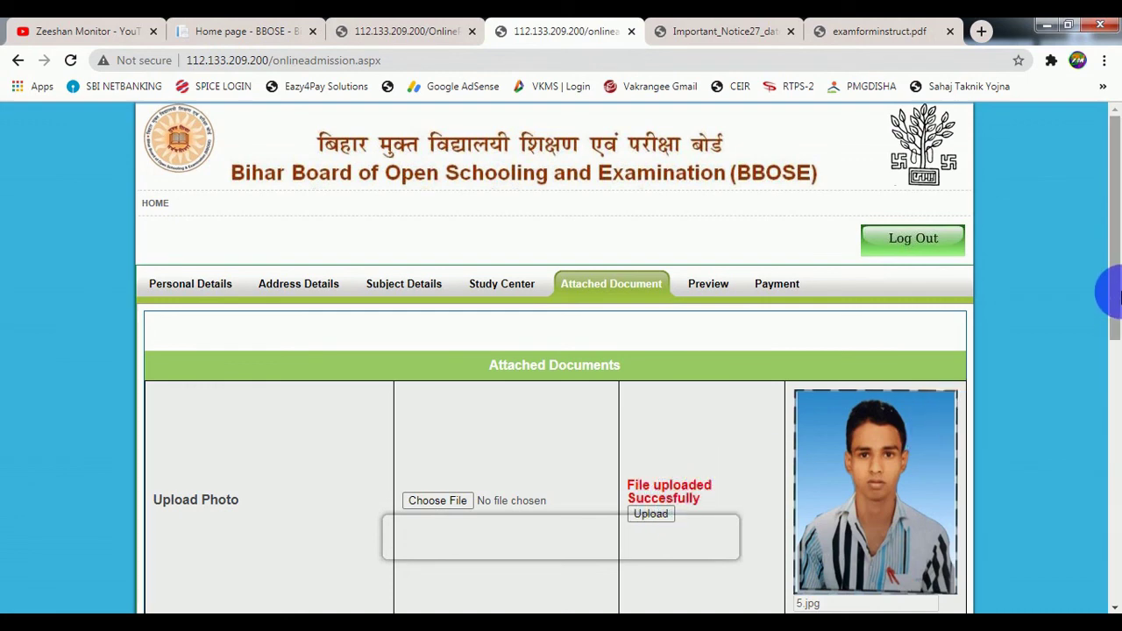
- Examine which attached documents can be uploaded, including the birth, caste and category certificates, the 10th and 12th marks sheets and the SLC/CLC certificate
drag(1105, 289, 1103, 399)
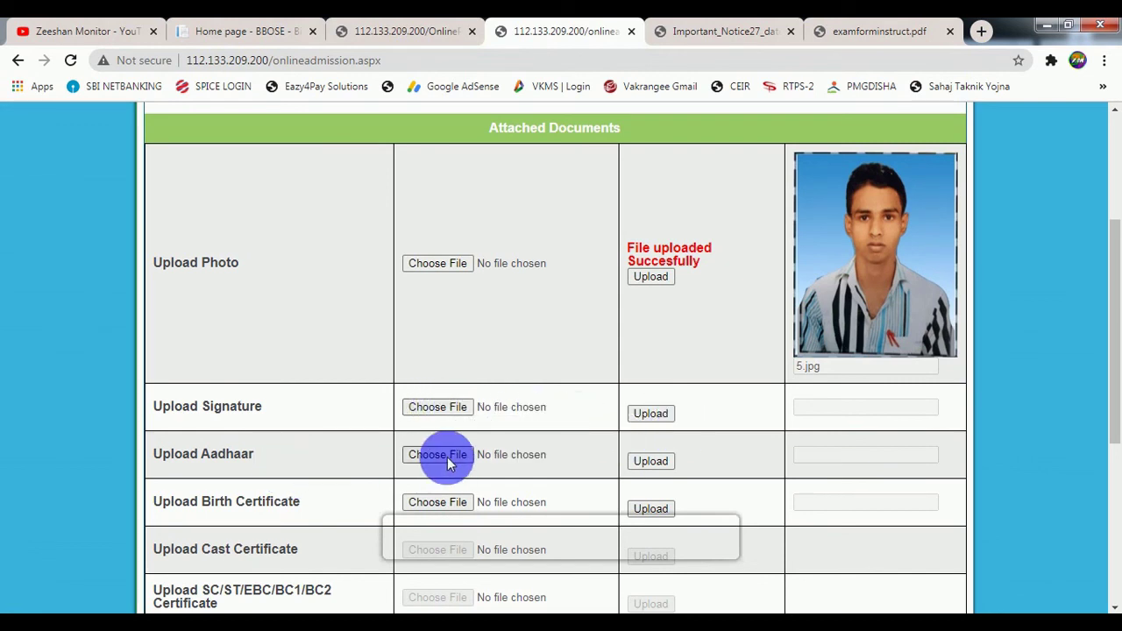
scroll(518, 454, down, 1)
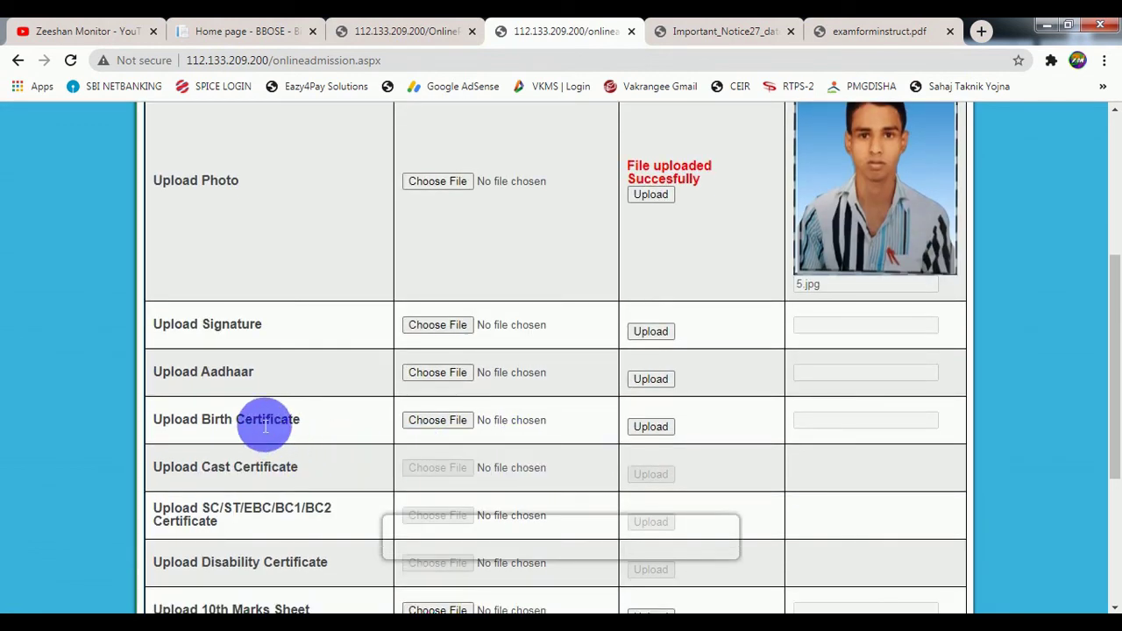
drag(262, 421, 318, 428)
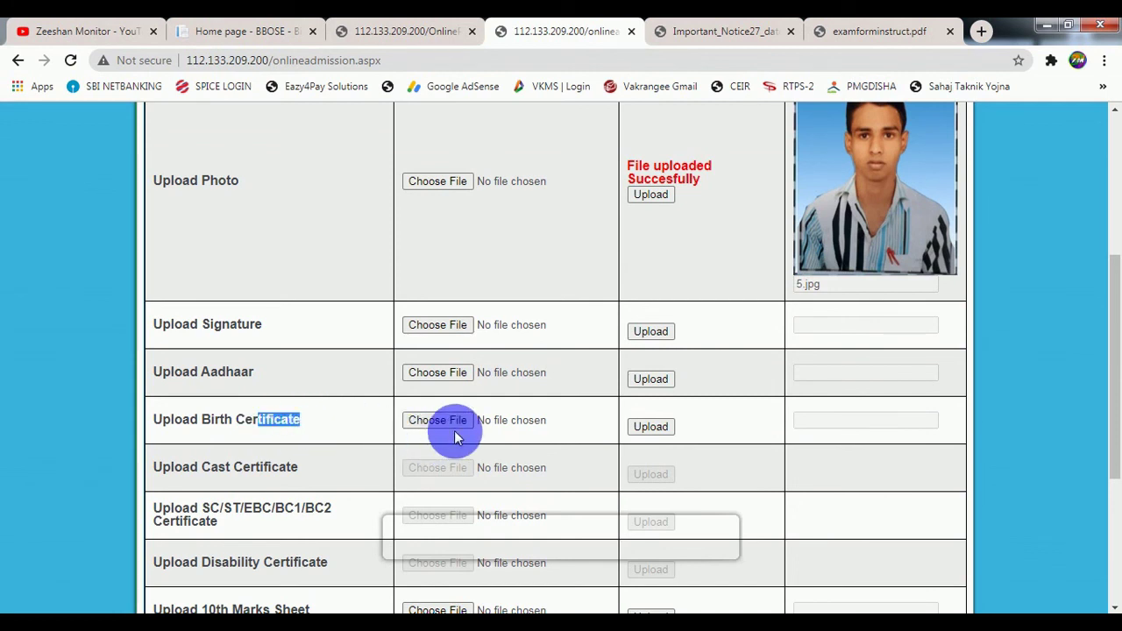
scroll(446, 431, down, 1)
drag(243, 391, 359, 389)
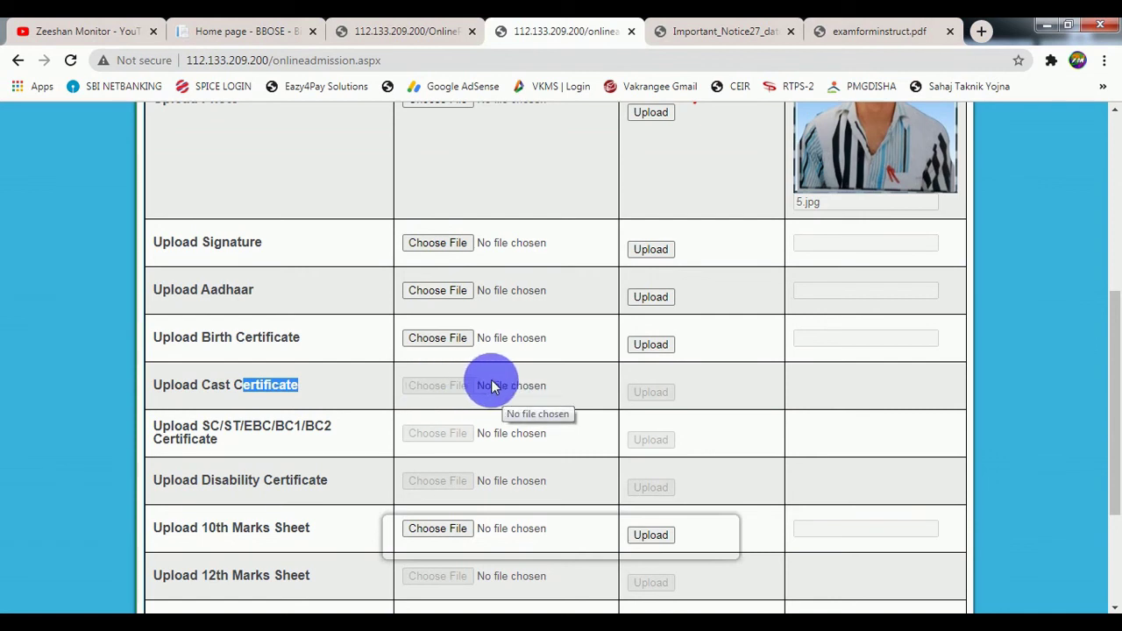
mouse_move(296, 428)
mouse_down()
mouse_move(220, 427)
mouse_move(290, 430)
mouse_up()
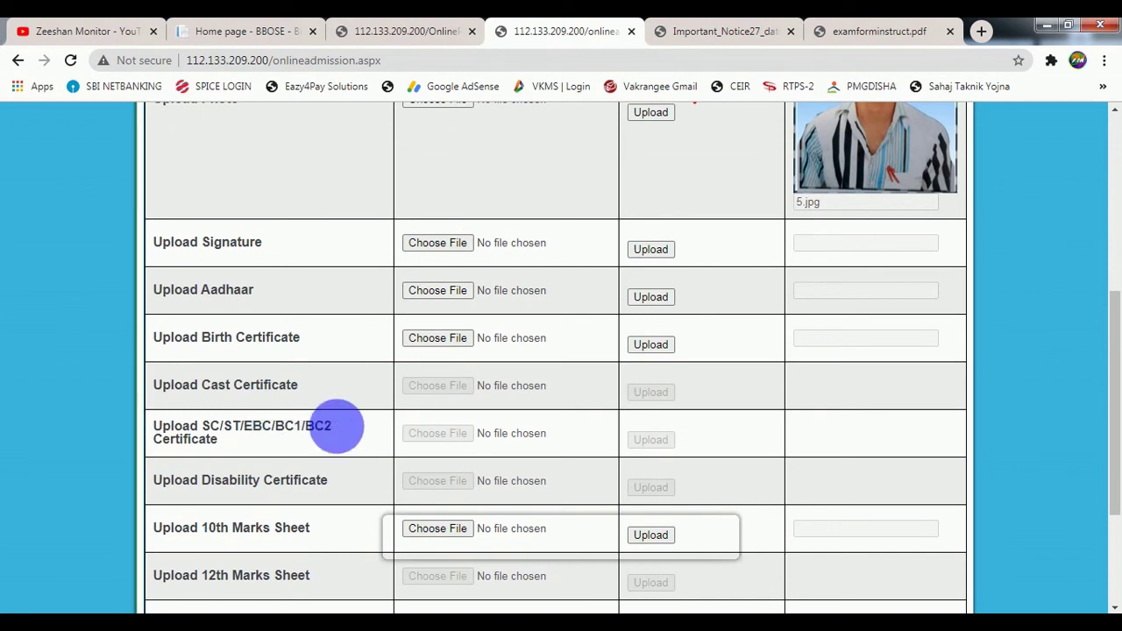
scroll(416, 442, down, 1)
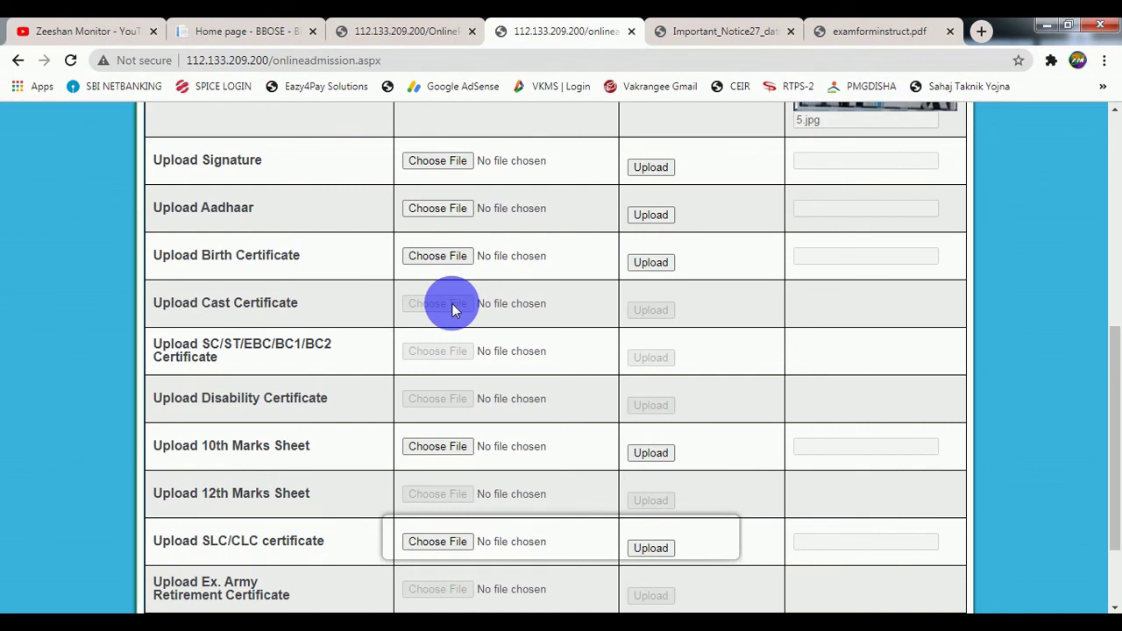
scroll(452, 307, down, 1)
click(228, 368)
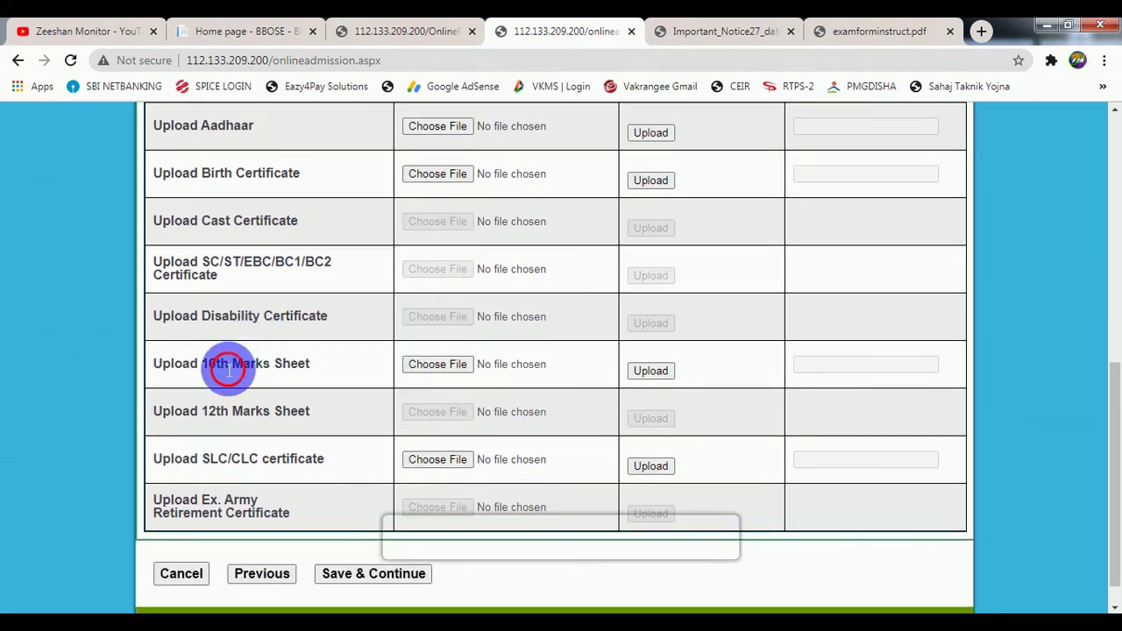
drag(228, 368, 306, 368)
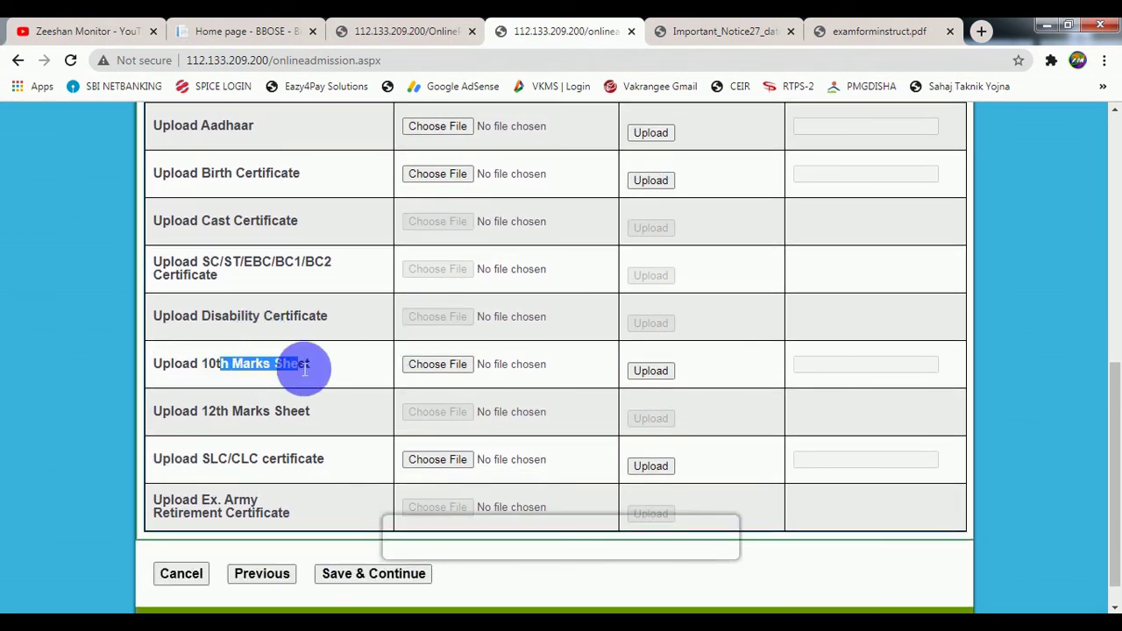
drag(230, 412, 316, 416)
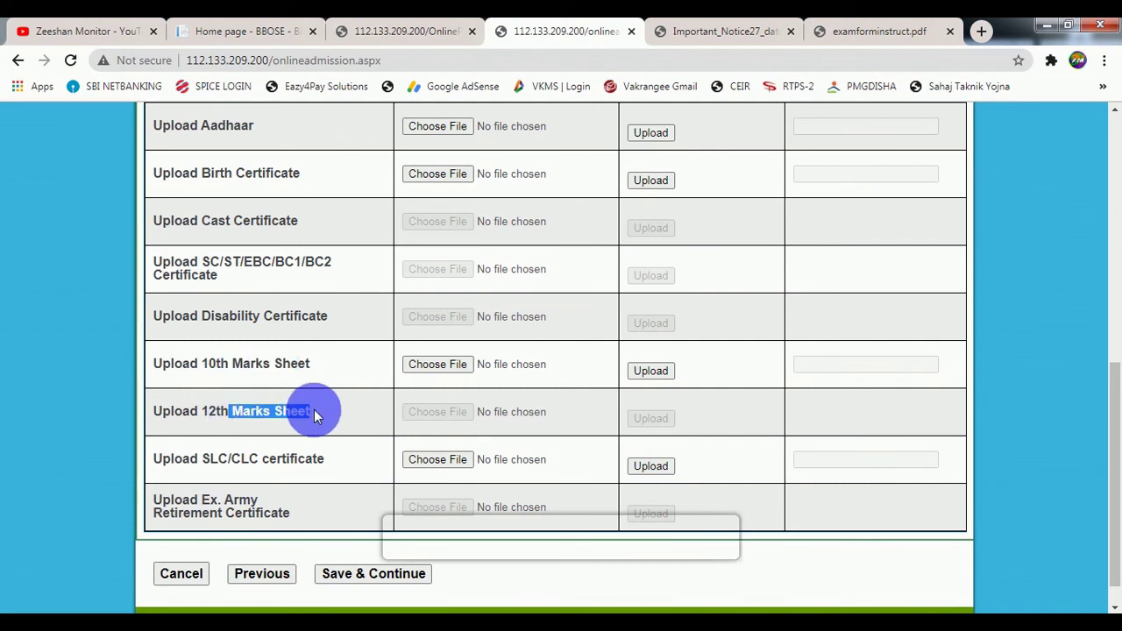
click(393, 413)
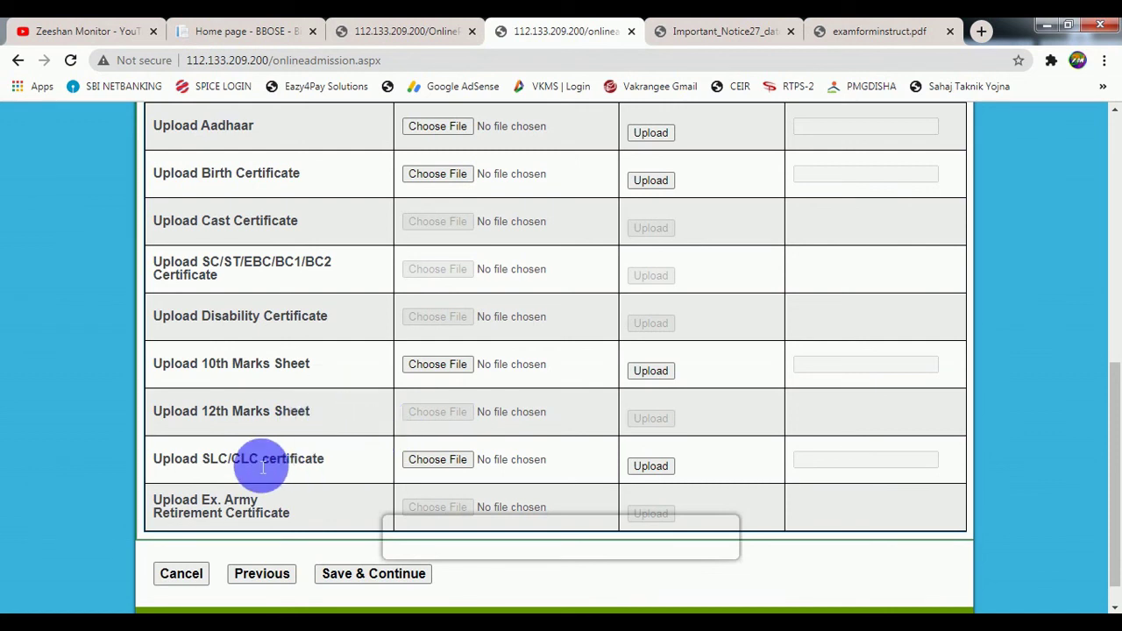
drag(260, 458, 327, 465)
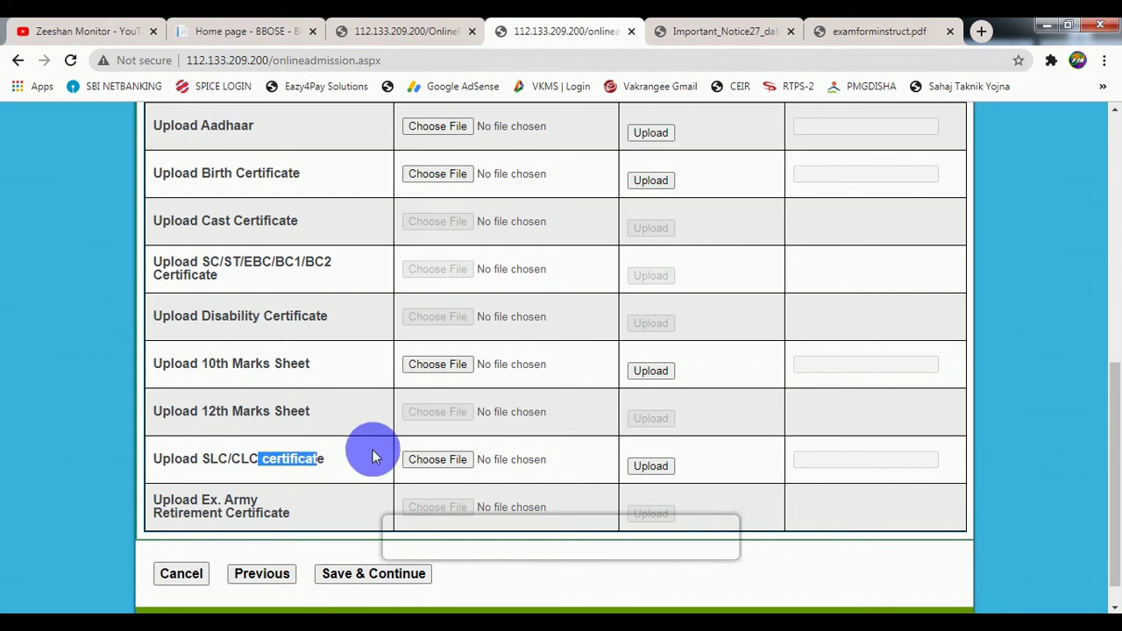
- Review the required uploads once more: photo, signature, Aadhaar, birth certificate, 10th marks sheet and SLC/CLC certificate
scroll(372, 454, up, 3)
scroll(371, 454, up, 1)
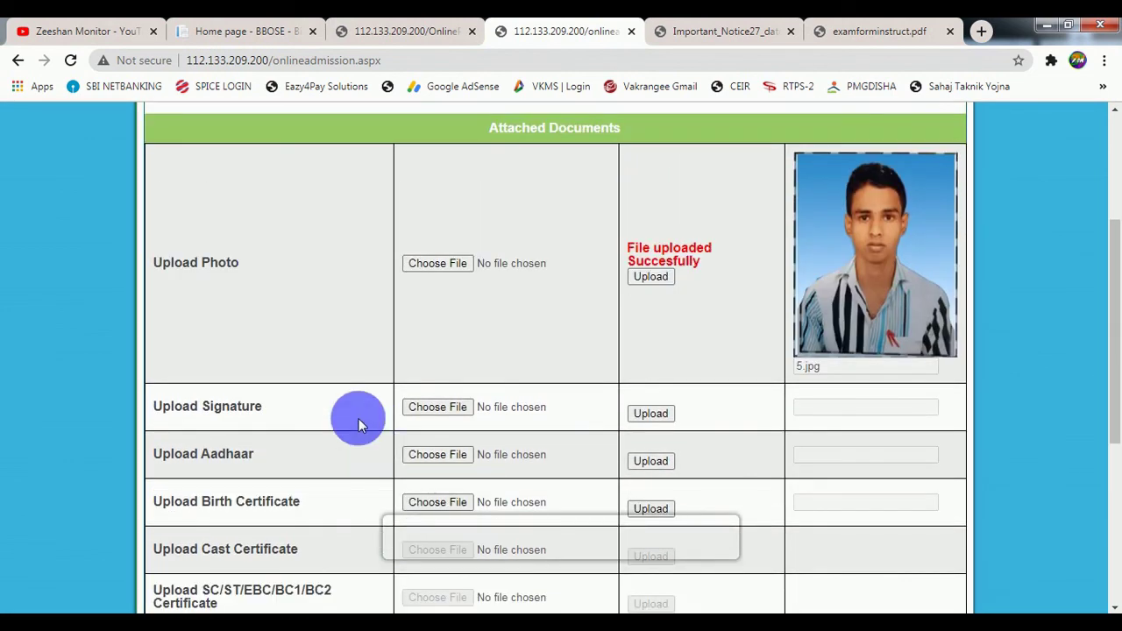
drag(201, 263, 233, 271)
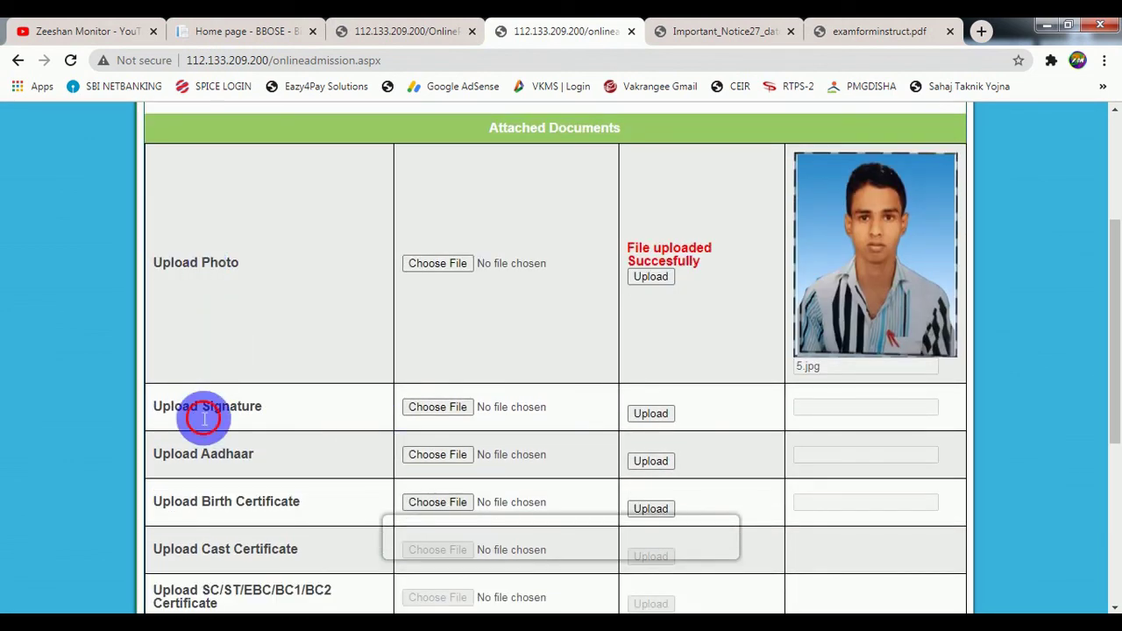
drag(200, 408, 250, 409)
scroll(402, 468, down, 1)
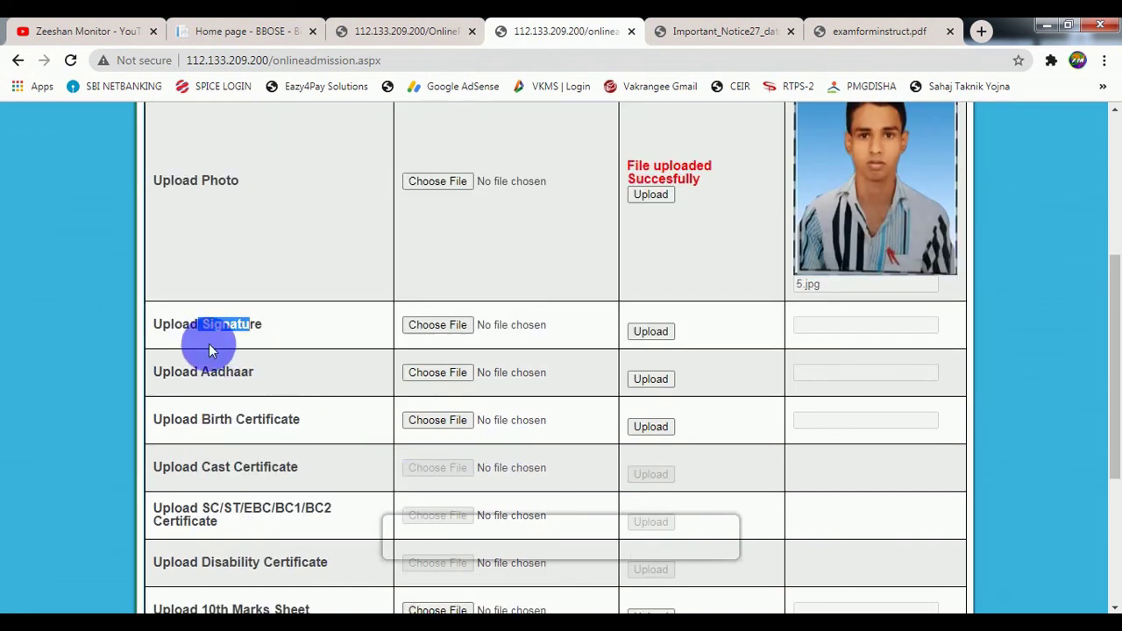
click(208, 379)
double_click(209, 379)
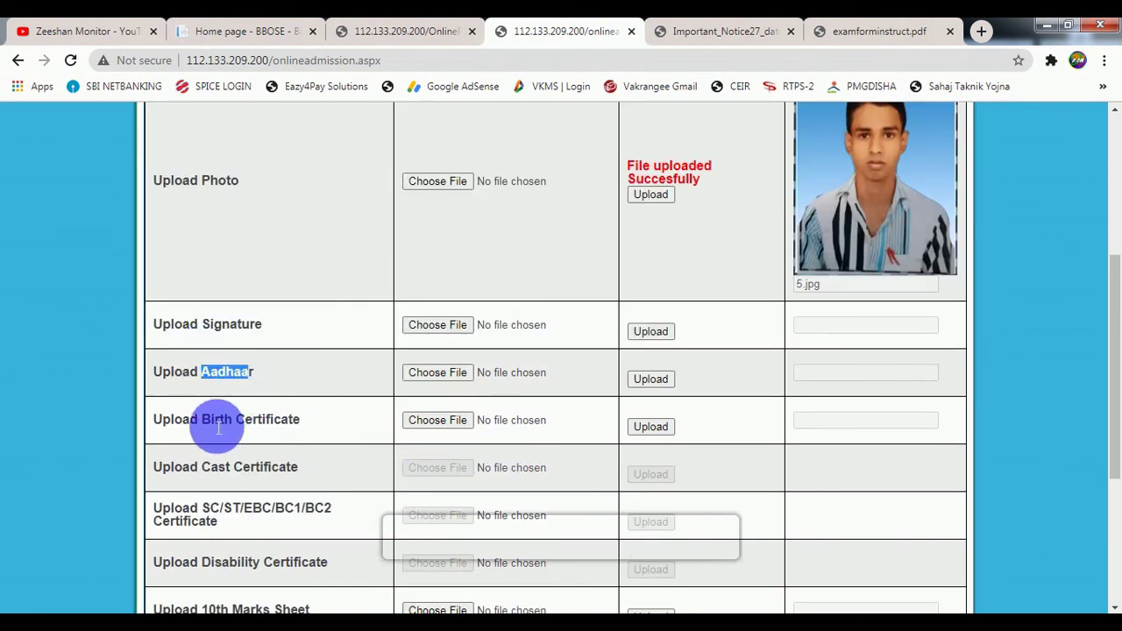
drag(211, 426, 265, 432)
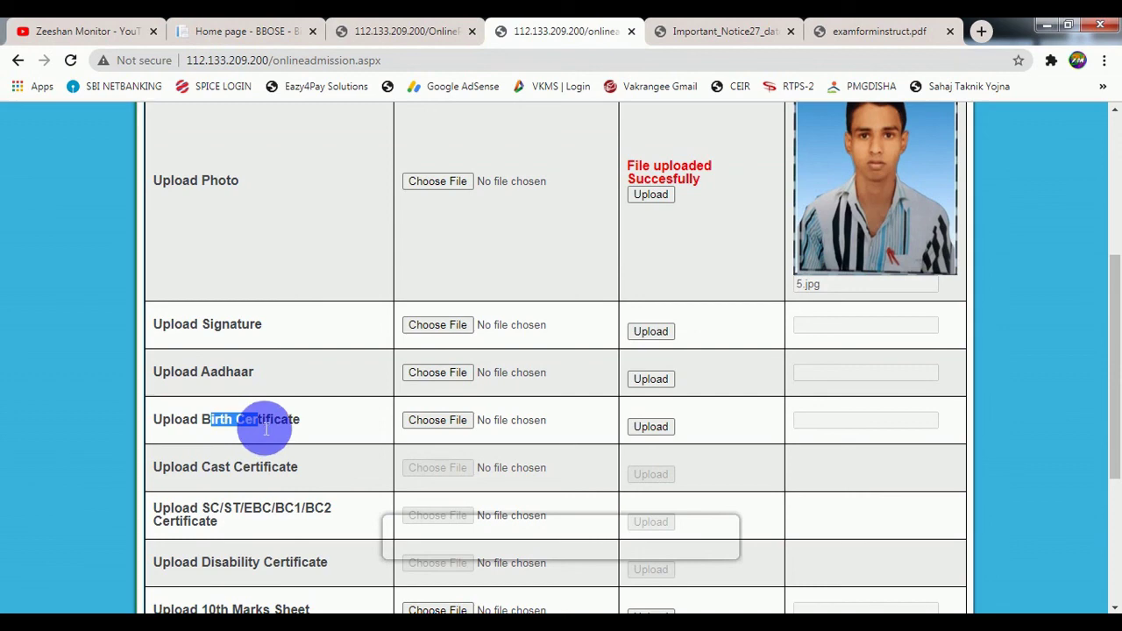
scroll(266, 429, down, 1)
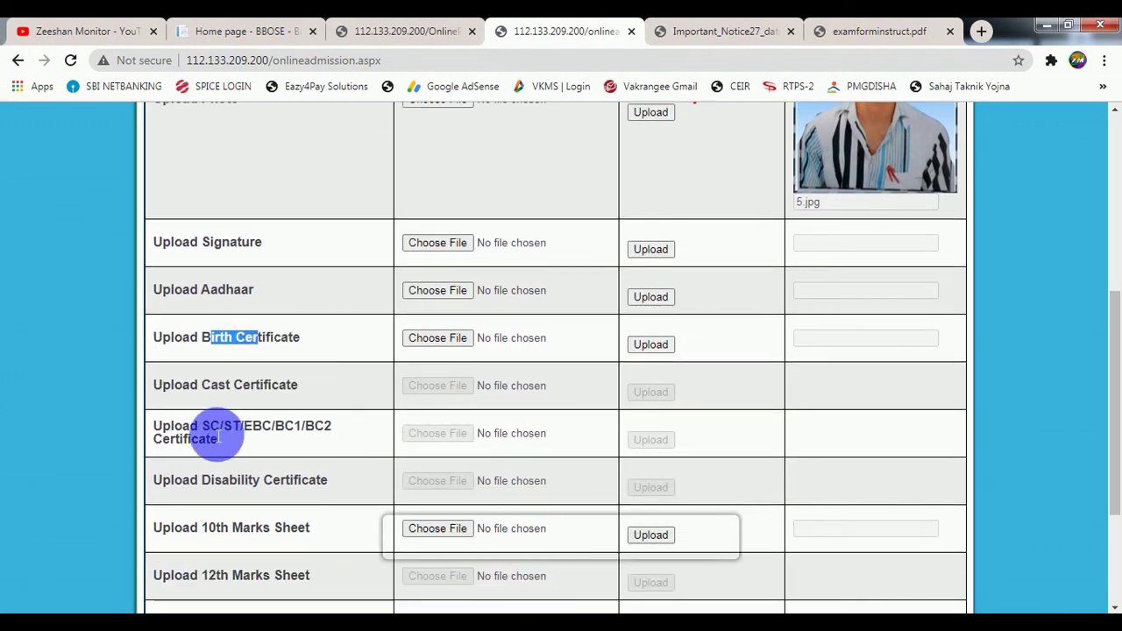
scroll(216, 436, down, 1)
drag(210, 447, 251, 456)
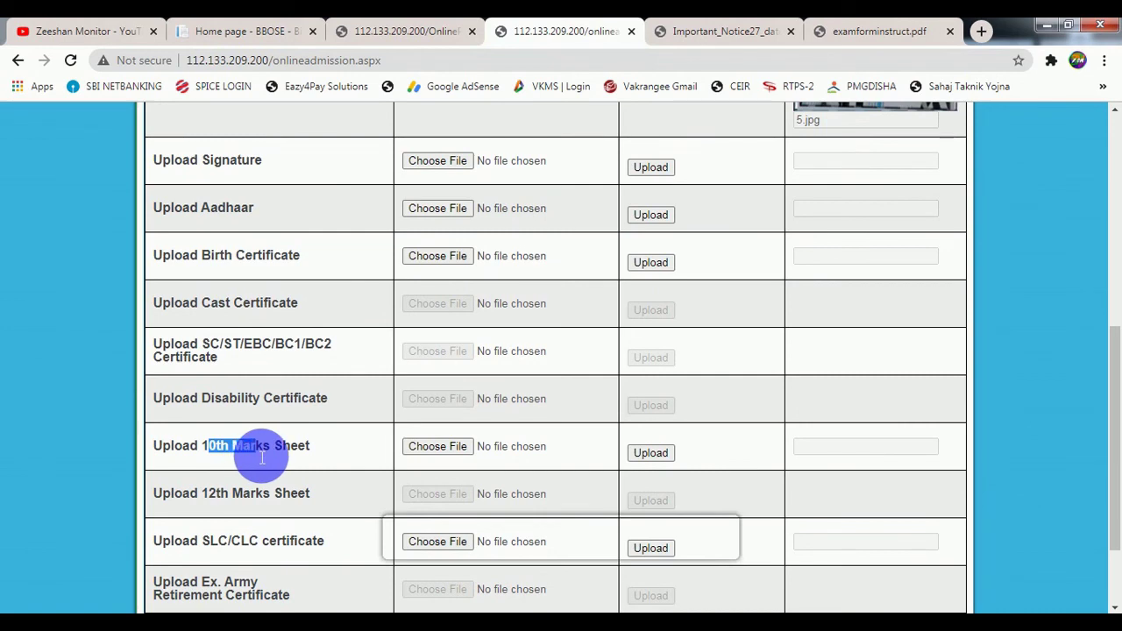
scroll(255, 463, down, 1)
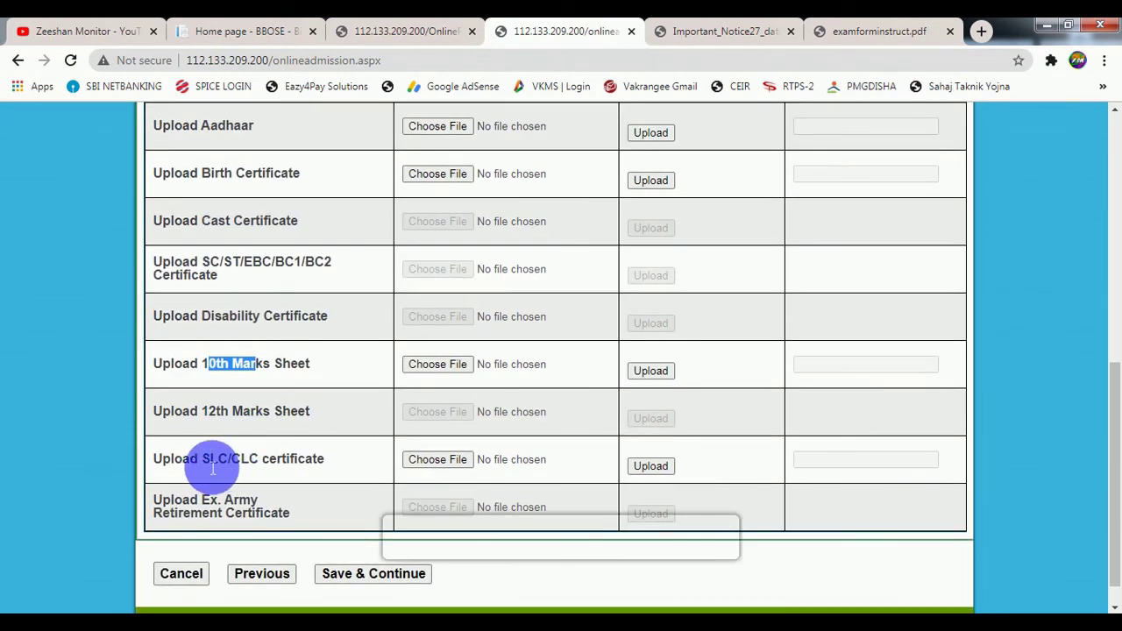
drag(203, 463, 251, 469)
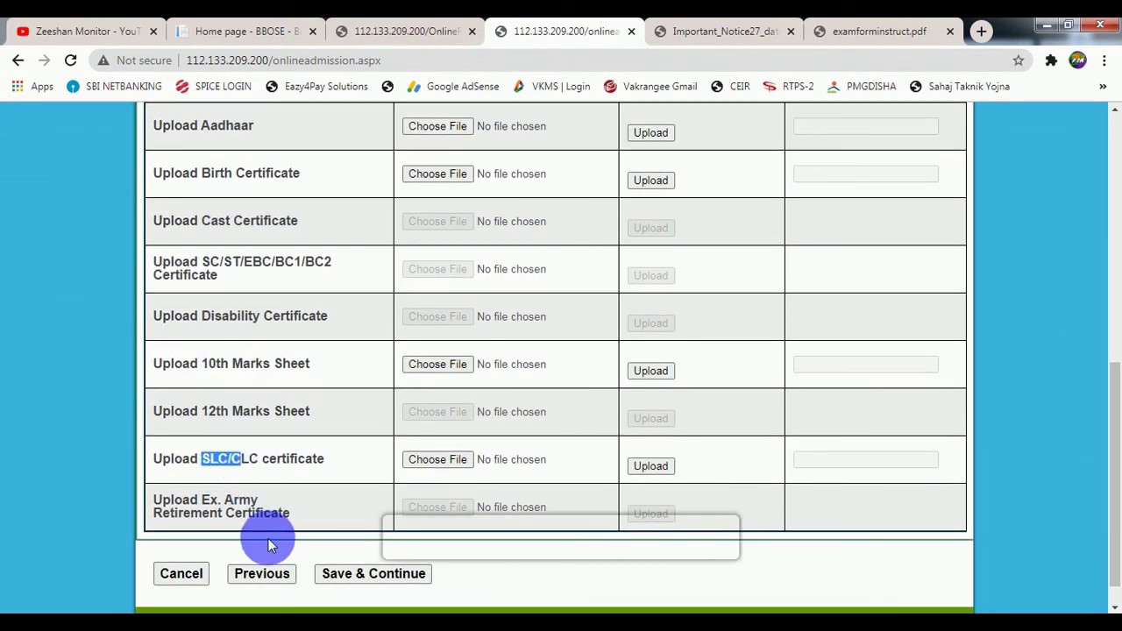